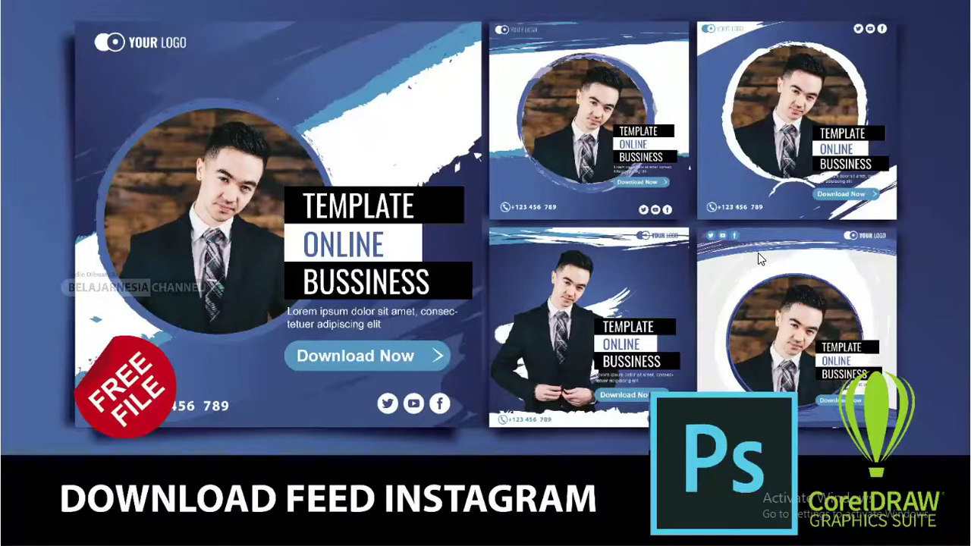
# Step: Leave the template preview for the File Explorer window showing the Feed Instagram 8 Makanan CDR folder
pyautogui.hotkey('alt', 'Tab')
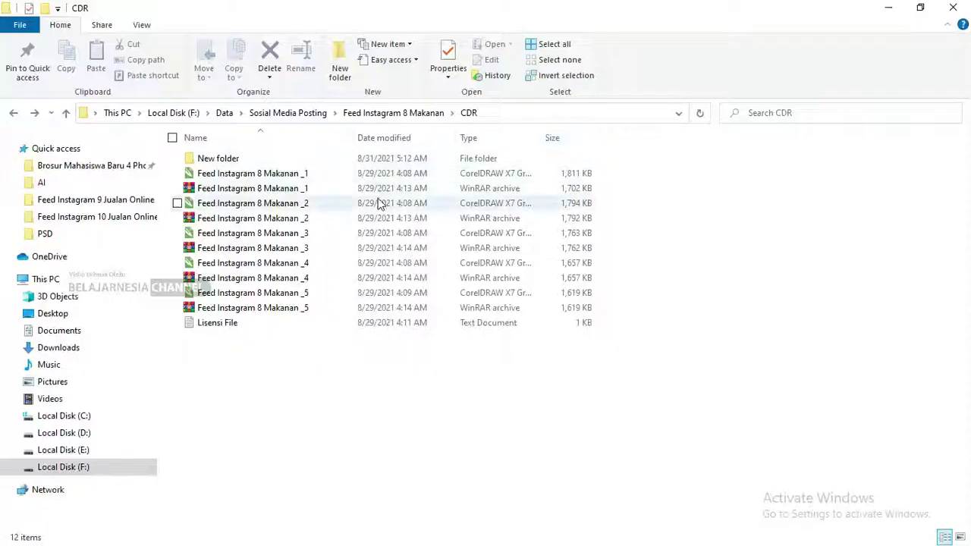
# Step: Browse the Feed Instagram 8 Makanan PSD and CDR folders, ending inside the CDR folder
pyautogui.click(380, 114)
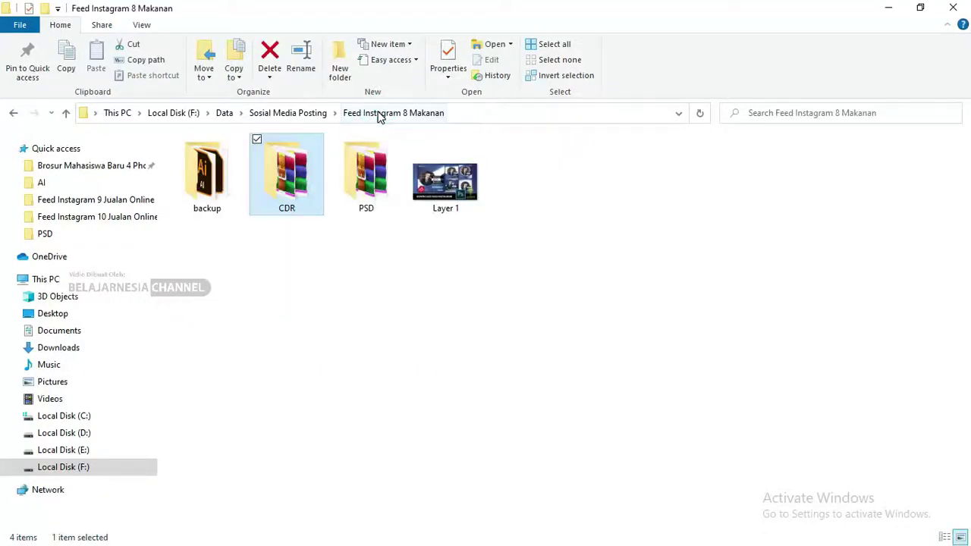
pyautogui.doubleClick(370, 196)
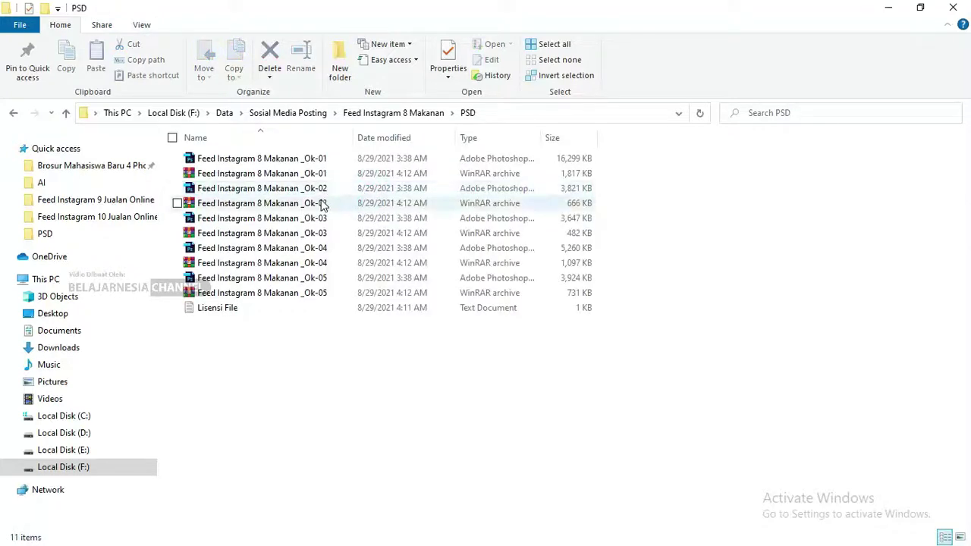
pyautogui.press('BackSpace')
pyautogui.doubleClick(287, 176)
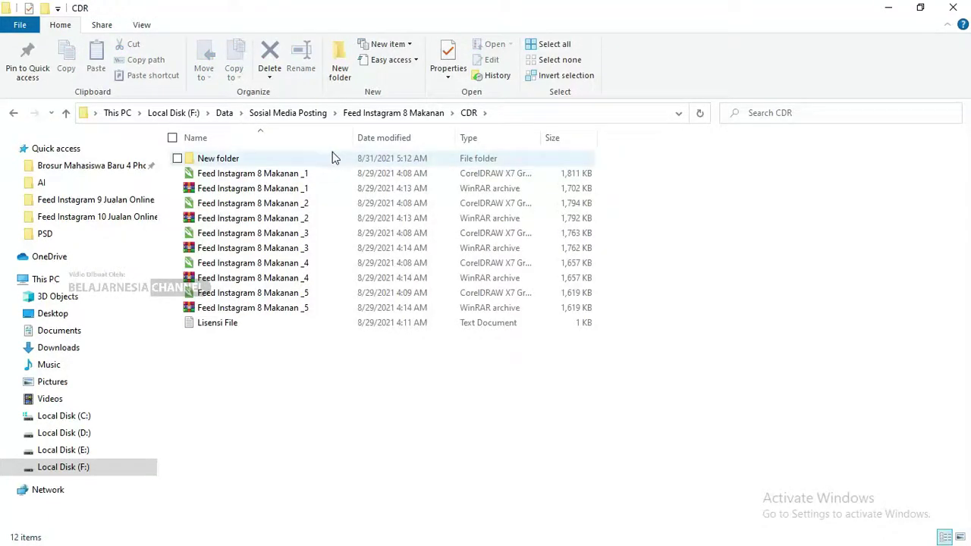
pyautogui.moveTo(253, 203)
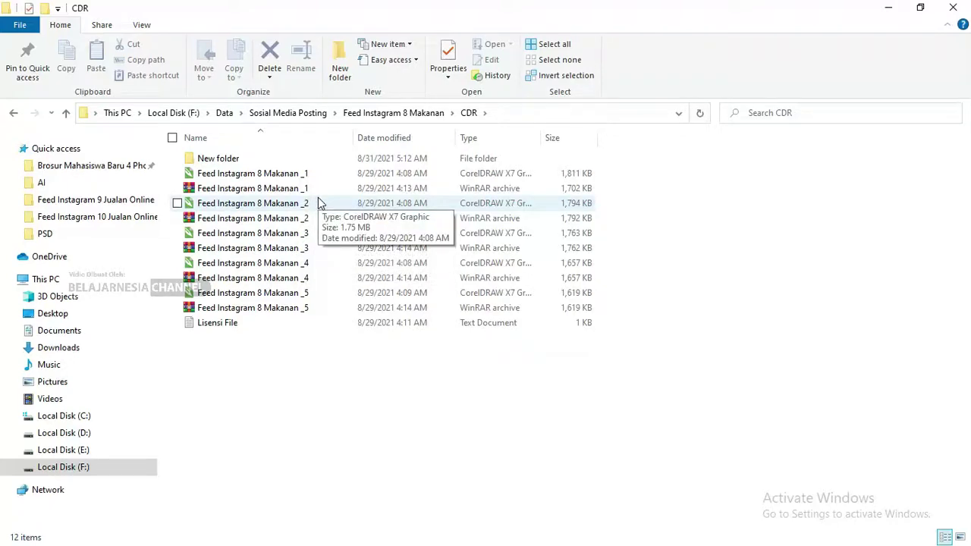
pyautogui.hotkey('alt', 'Up')
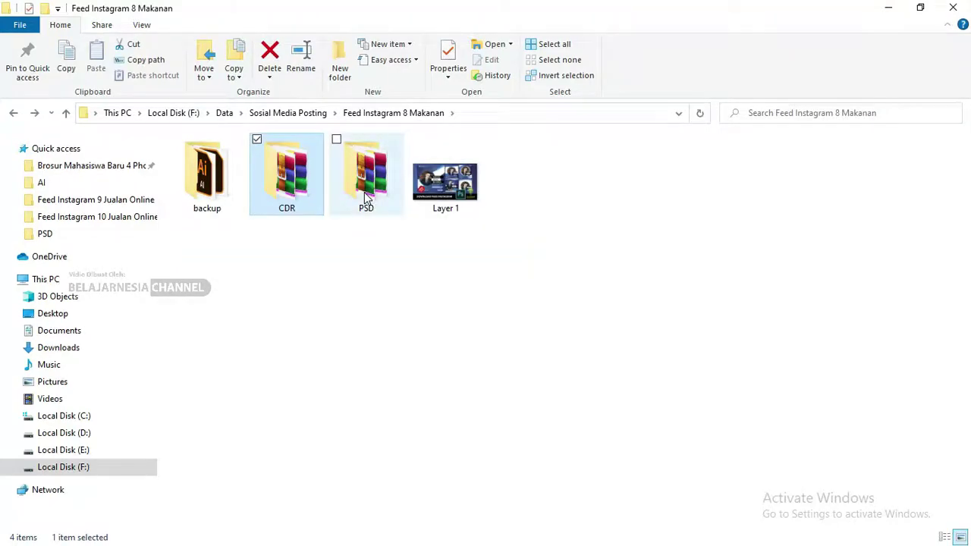
pyautogui.moveTo(366, 175)
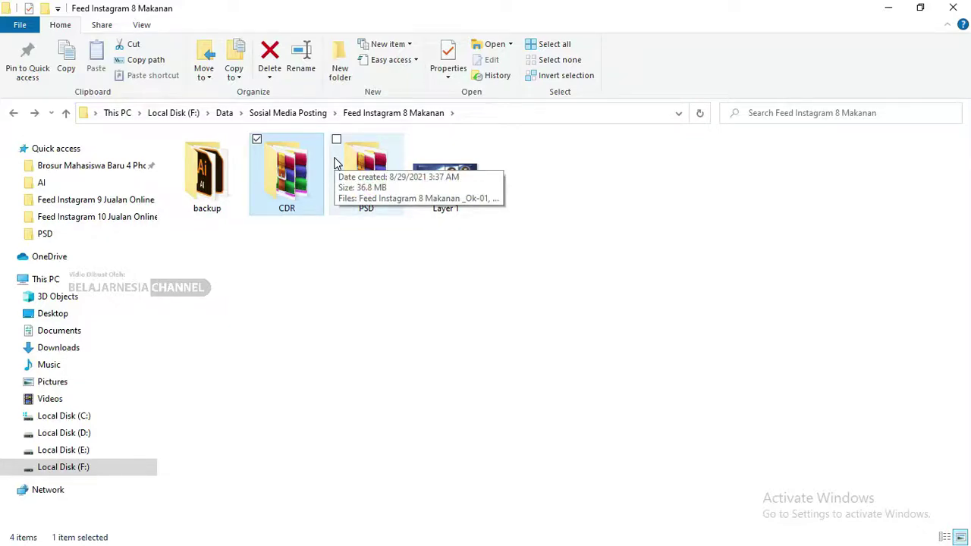
pyautogui.click(370, 253)
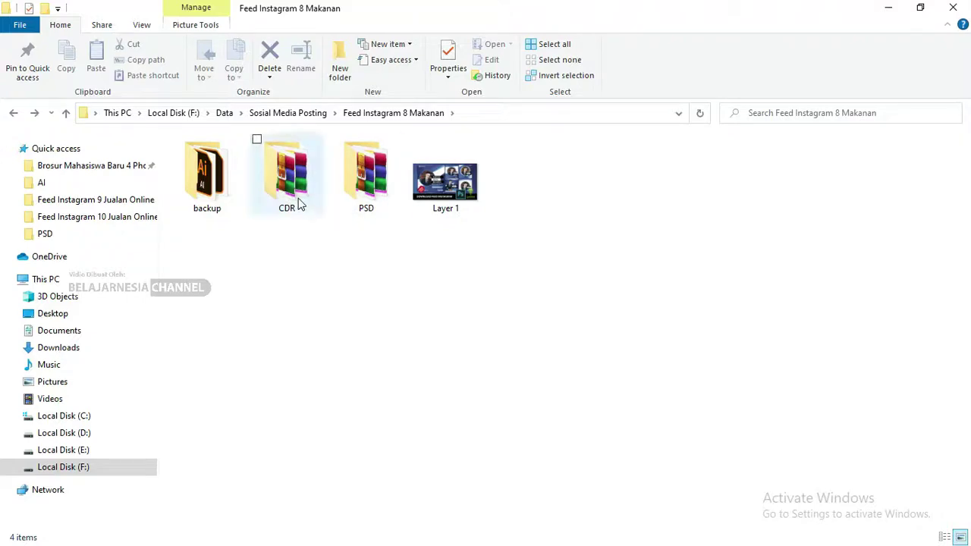
pyautogui.moveTo(370, 265); pyautogui.dragTo(302, 186)
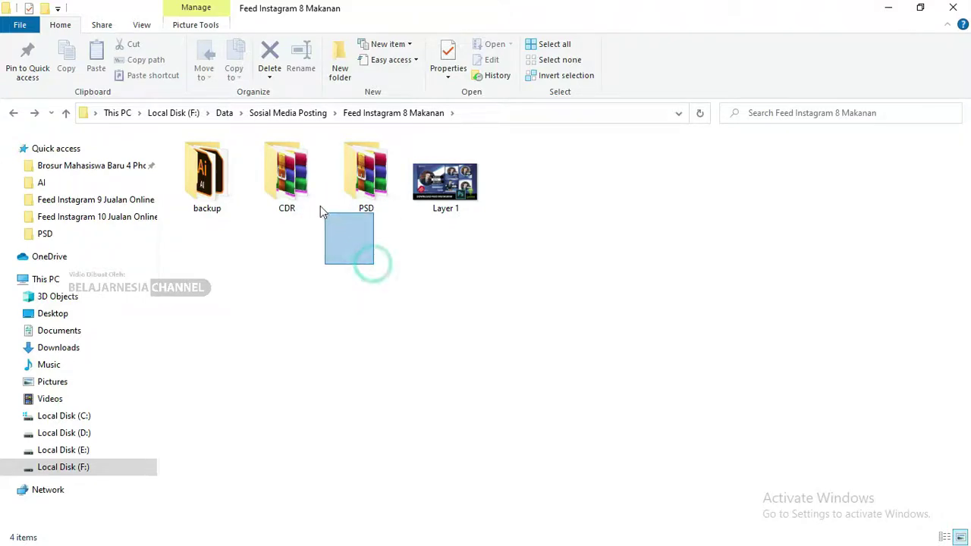
pyautogui.click(320, 281)
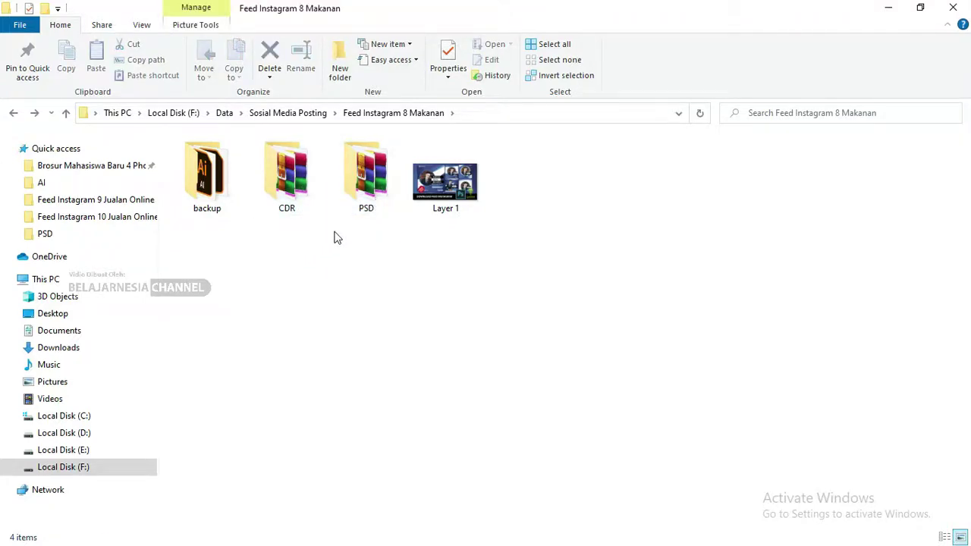
pyautogui.moveTo(366, 176)
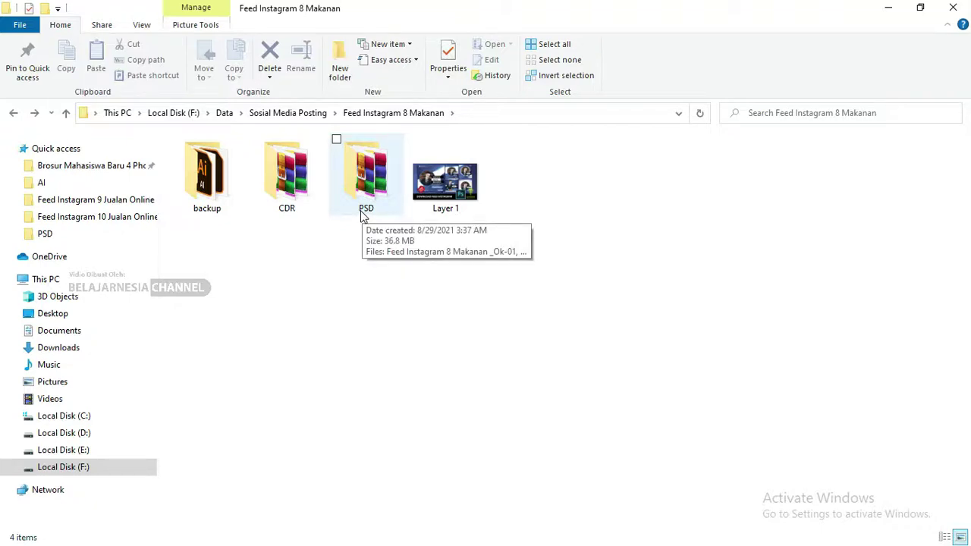
pyautogui.doubleClick(307, 182)
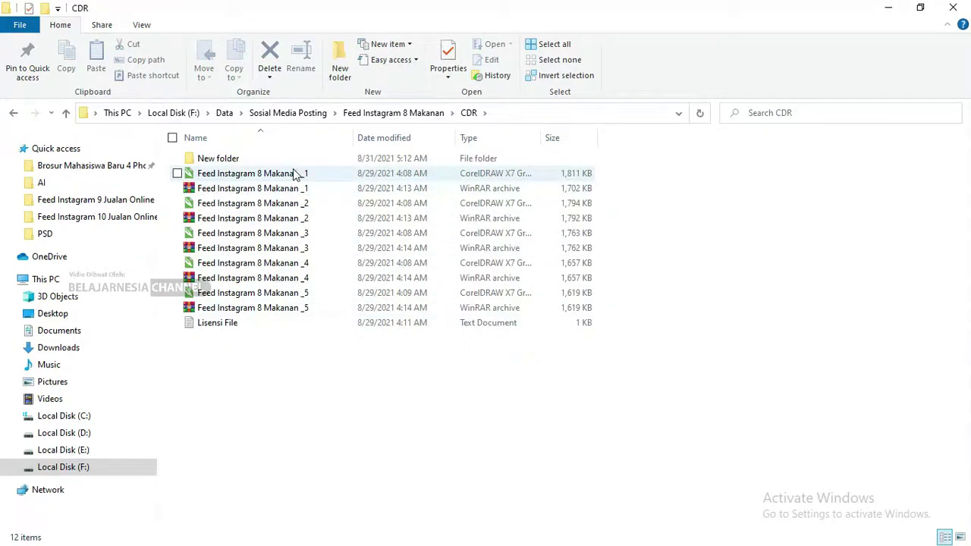
pyautogui.moveTo(253, 173)
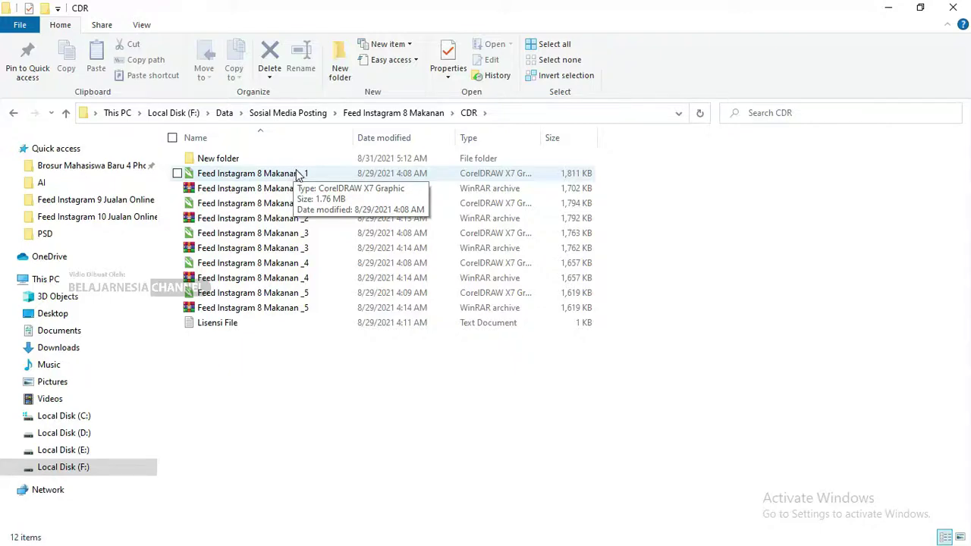
# Step: Open the _1 RAR archive, dismiss the WinRAR reminder, and open Lisensi File.txt
pyautogui.click(267, 188)
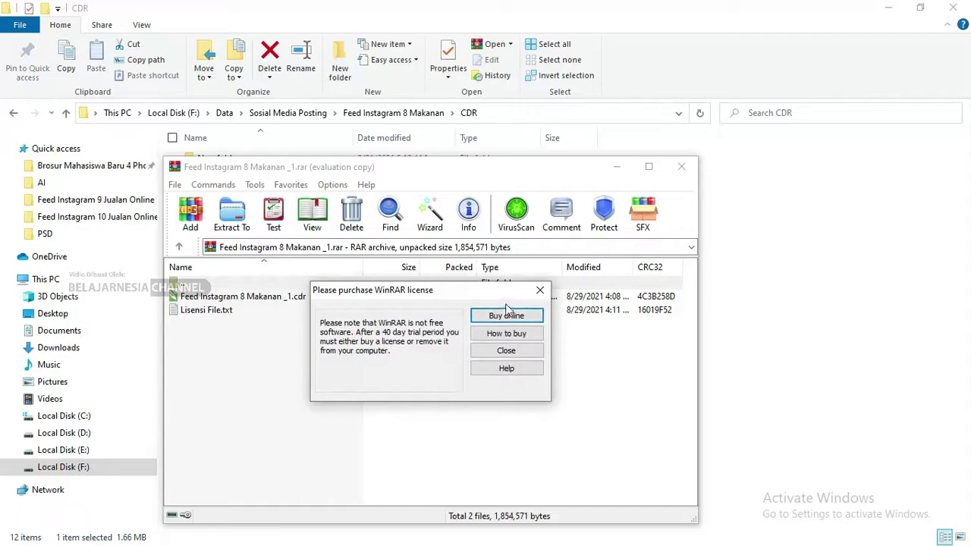
pyautogui.click(539, 290)
pyautogui.click(216, 314)
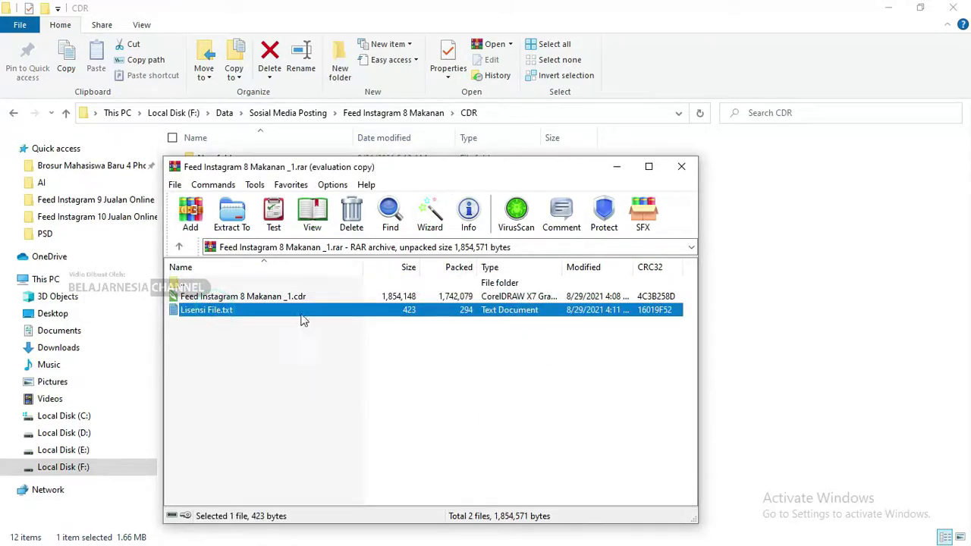
pyautogui.doubleClick(227, 315)
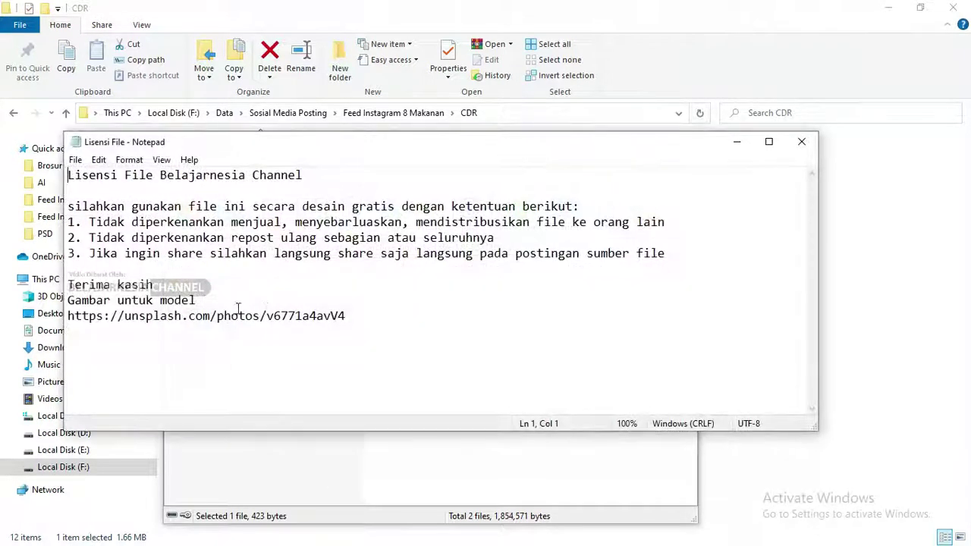
# Step: Highlight the unsplash photo link and the licence terms in Lisensi File, then close Notepad
pyautogui.click(393, 326)
pyautogui.moveTo(85, 326); pyautogui.dragTo(66, 320)
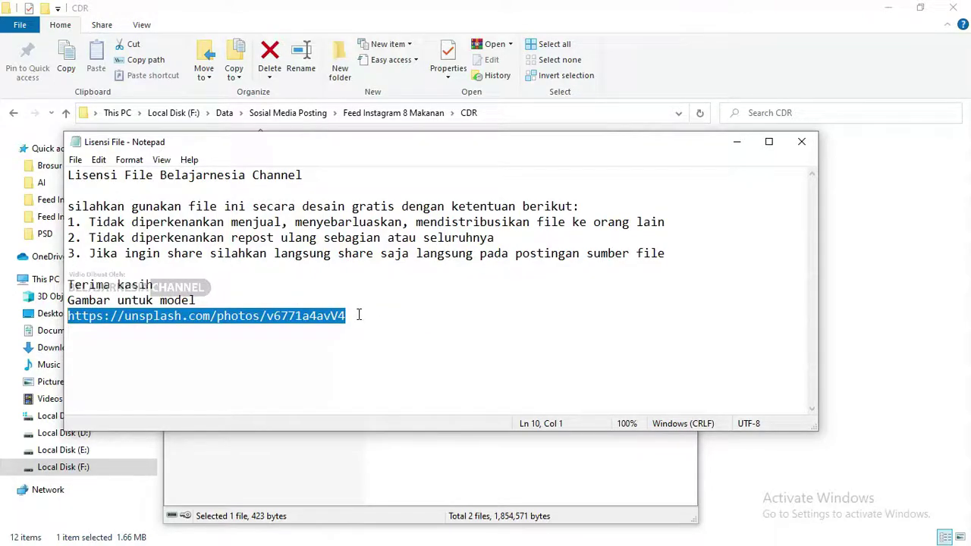
pyautogui.moveTo(110, 267); pyautogui.dragTo(61, 182)
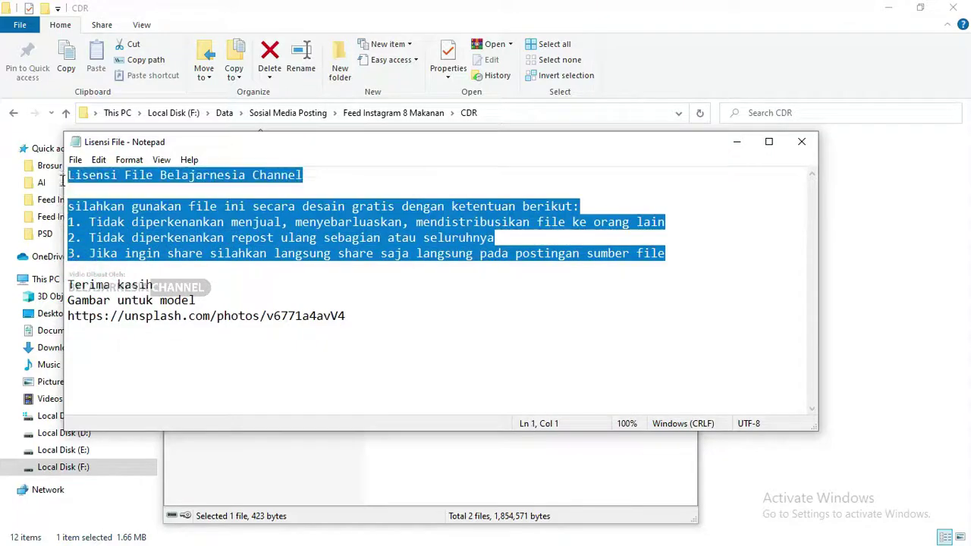
pyautogui.click(302, 239)
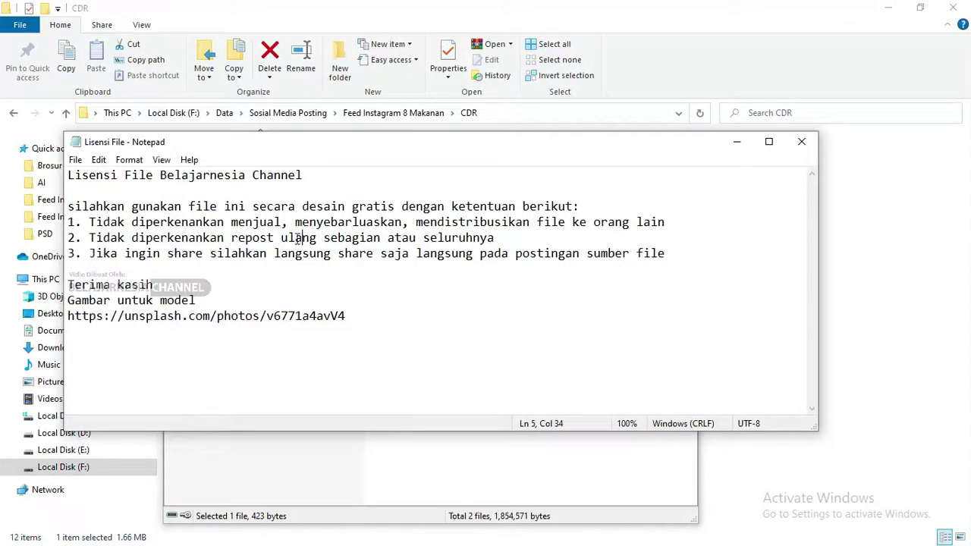
pyautogui.click(802, 142)
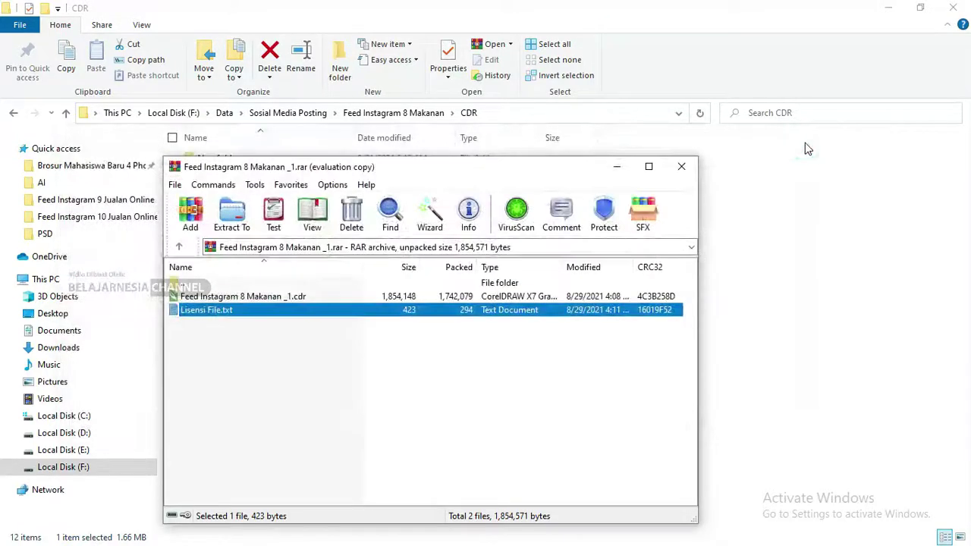
# Step: Close WinRAR and open Feed Instagram 8 Makanan _1 through _5 .cdr together in CorelDRAW
pyautogui.click(682, 167)
pyautogui.click(289, 363)
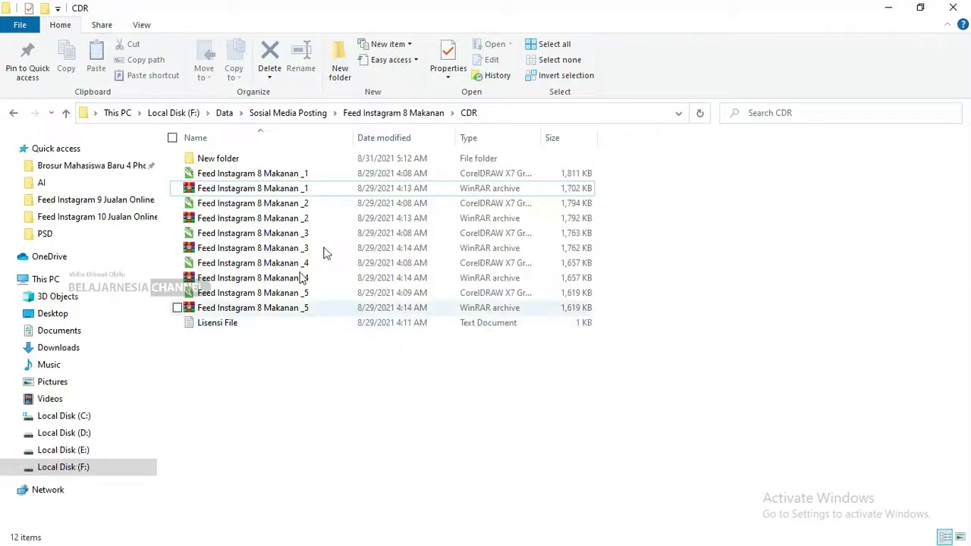
pyautogui.click(281, 177)
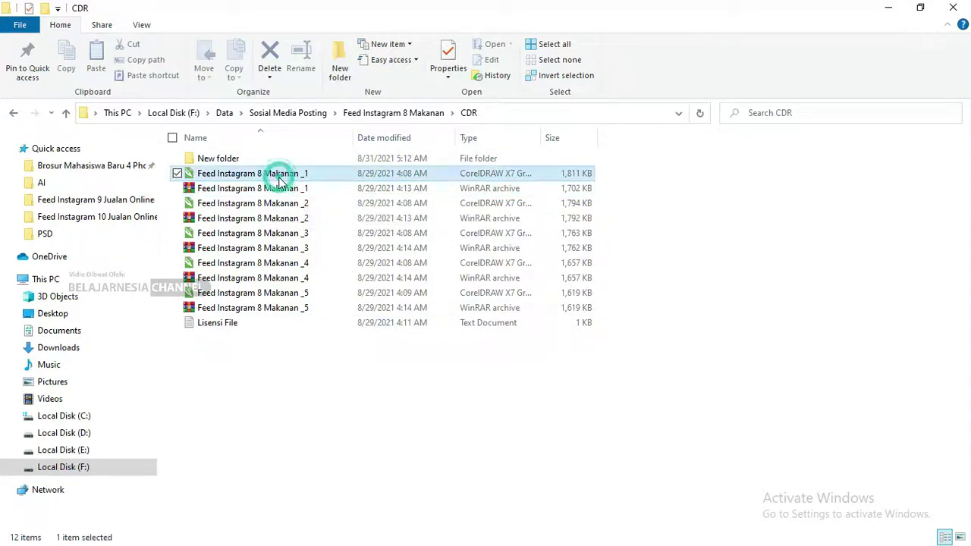
pyautogui.keyDown('ctrl'); pyautogui.click(231, 205); pyautogui.keyUp('ctrl')
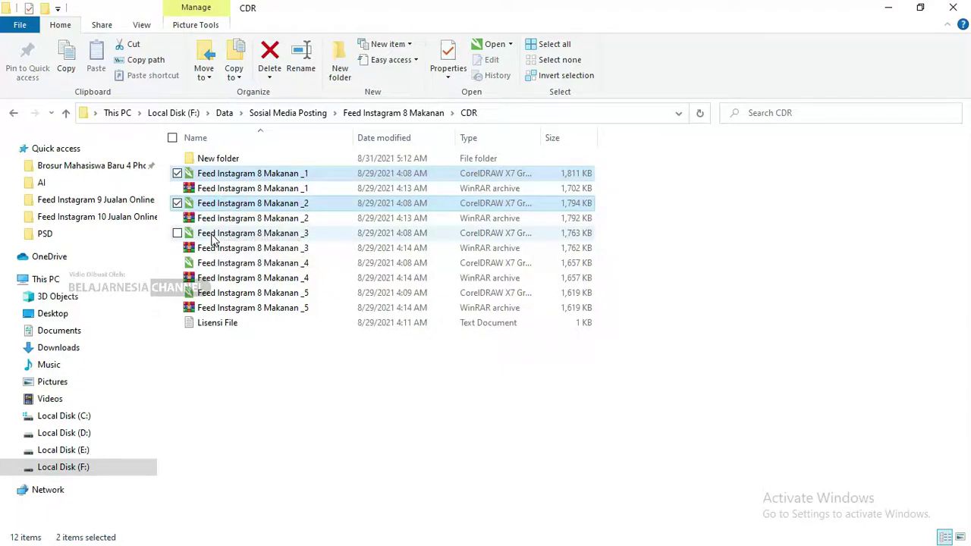
pyautogui.keyDown('ctrl'); pyautogui.click(212, 235); pyautogui.keyUp('ctrl')
pyautogui.keyDown('ctrl'); pyautogui.click(208, 264); pyautogui.keyUp('ctrl')
pyautogui.keyDown('ctrl'); pyautogui.click(205, 293); pyautogui.keyUp('ctrl')
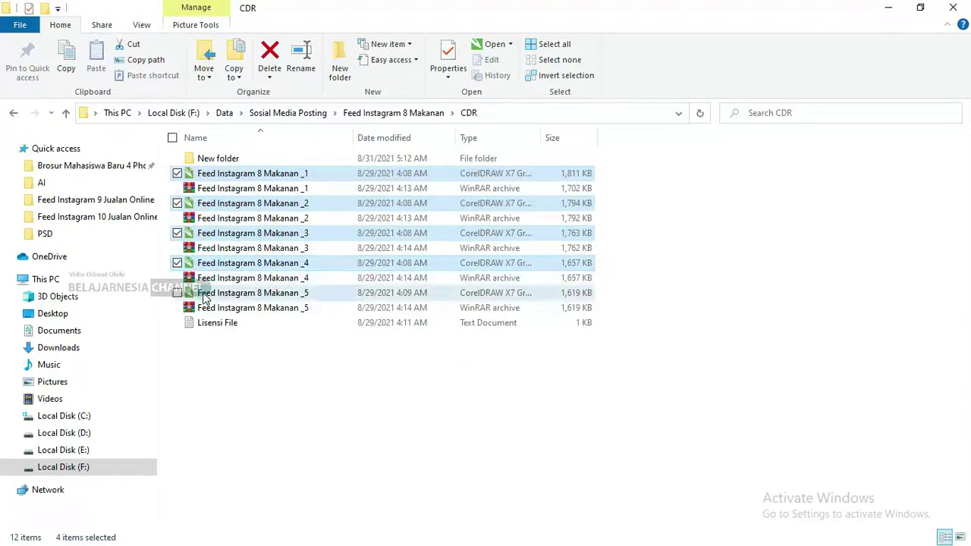
pyautogui.rightClick(204, 294)
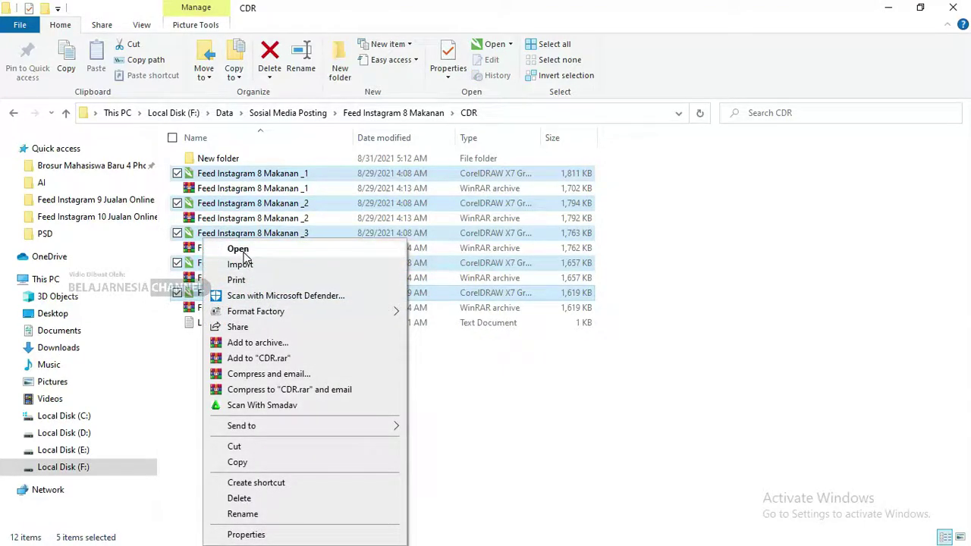
pyautogui.click(241, 251)
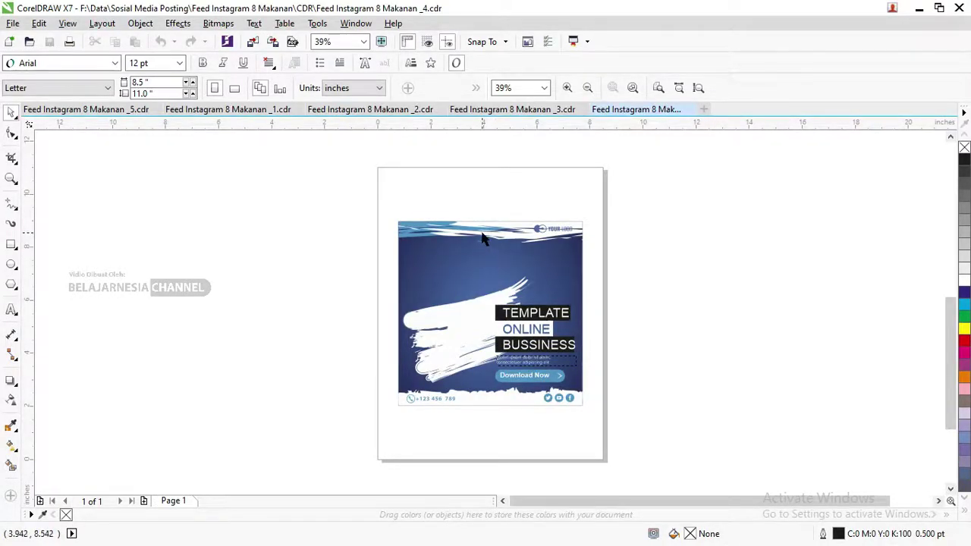
# Step: Switch from _4.cdr to the Feed Instagram 8 Makanan _1.cdr document and zoom in on its design
pyautogui.click(482, 233)
pyautogui.scroll(3, 482, 234)
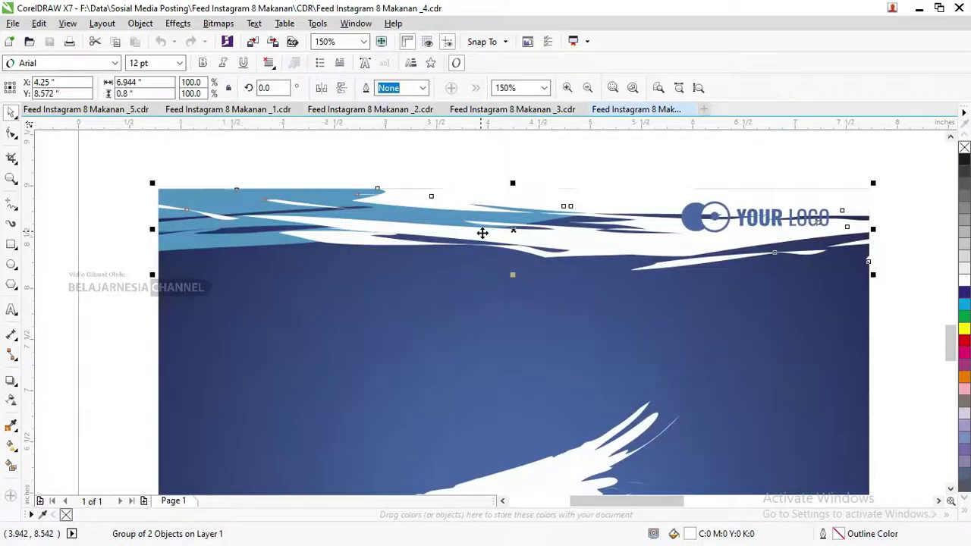
pyautogui.scroll(-3, 455, 232)
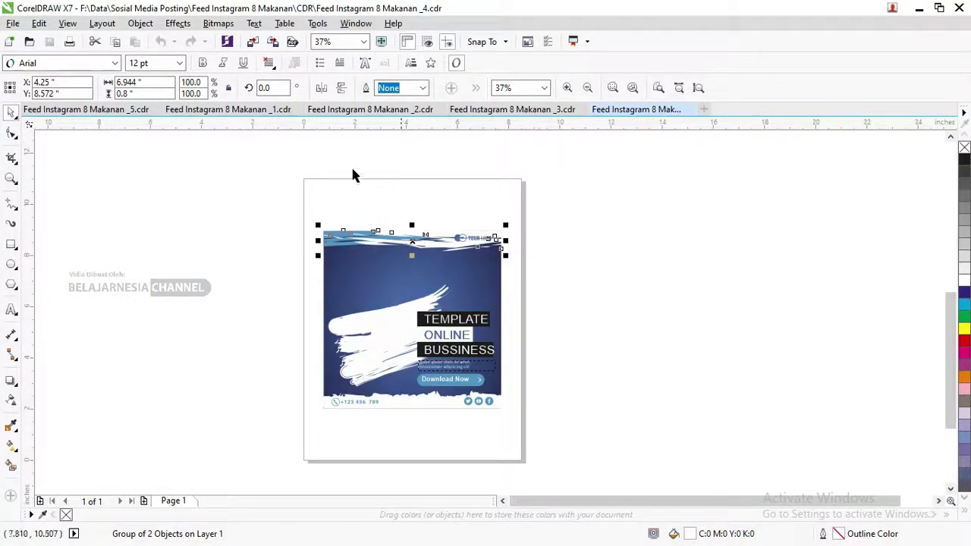
pyautogui.click(203, 112)
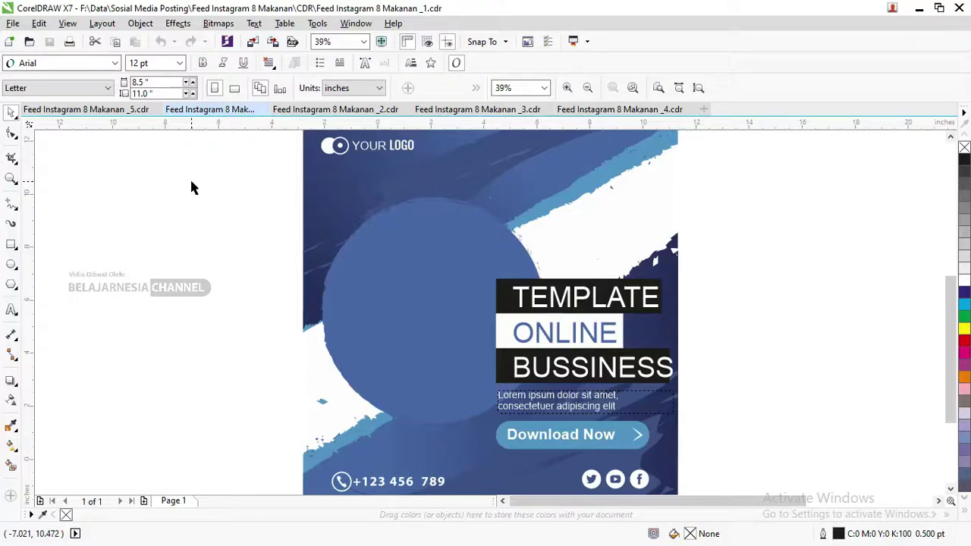
pyautogui.scroll(-2, 200, 182)
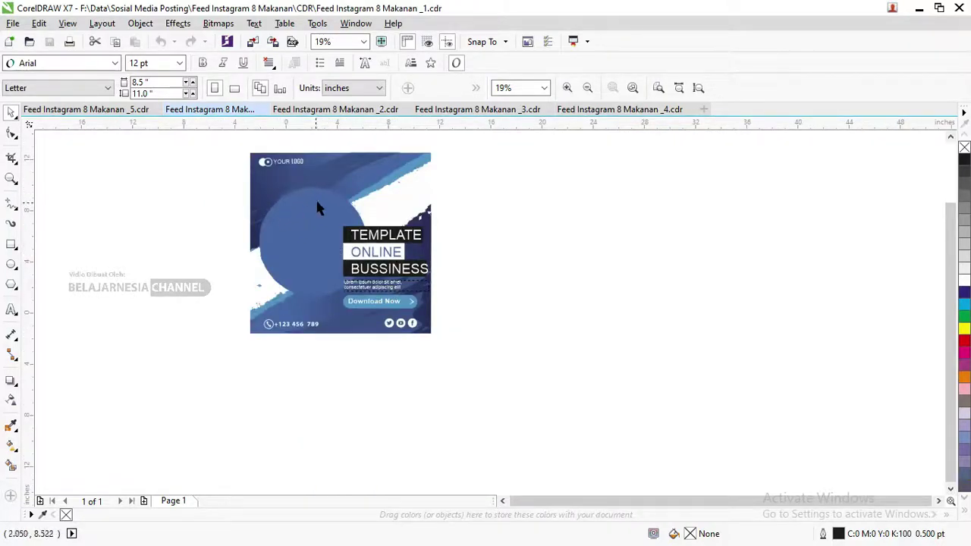
pyautogui.scroll(1, 316, 202)
pyautogui.scroll(-1, 280, 184)
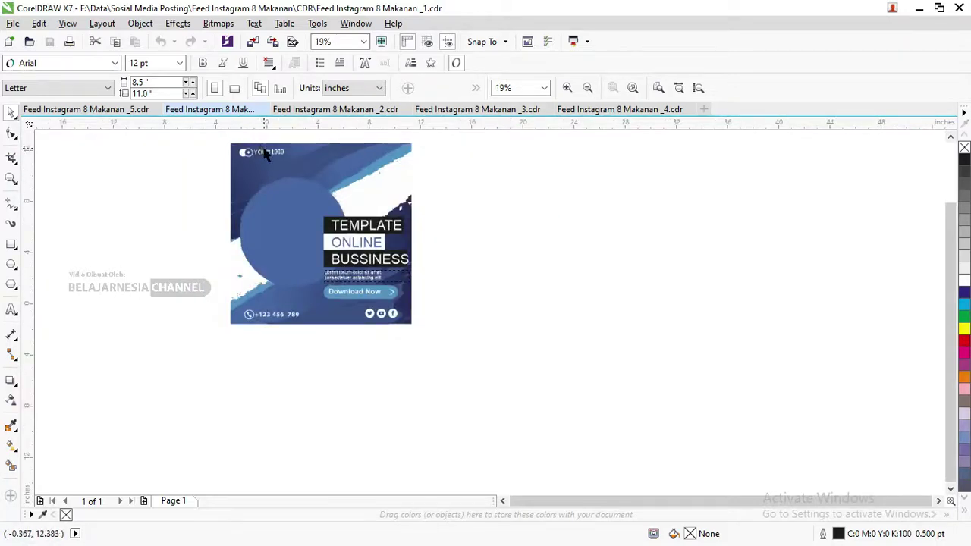
pyautogui.press('z')
pyautogui.moveTo(467, 356); pyautogui.dragTo(159, 164)
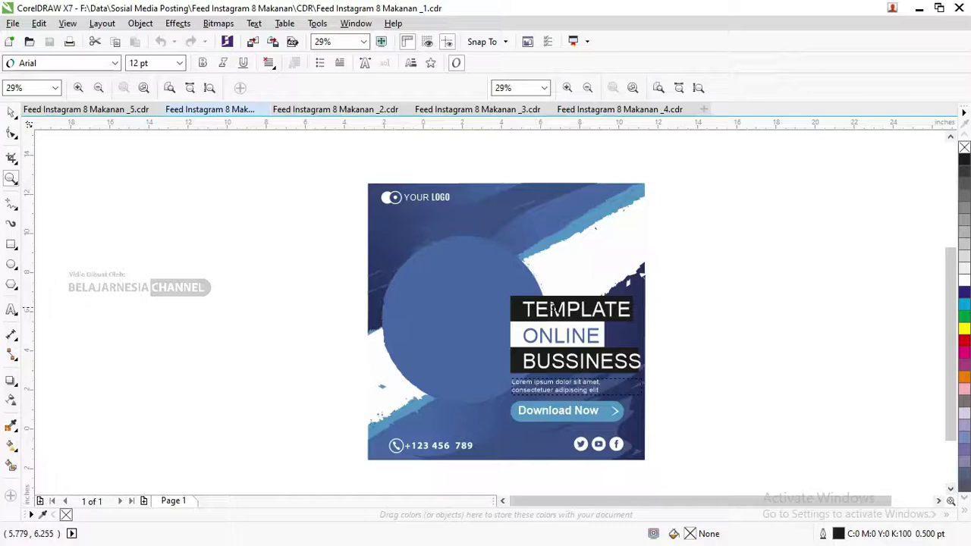
# Step: Ungroup all objects in the design group, then undo that full ungroup
pyautogui.click(11, 113)
pyautogui.click(574, 309)
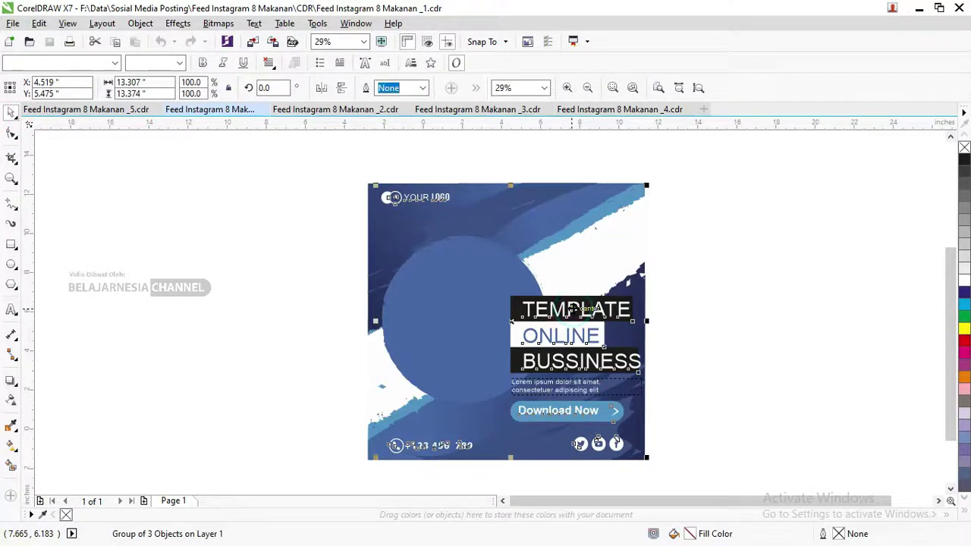
pyautogui.rightClick(577, 311)
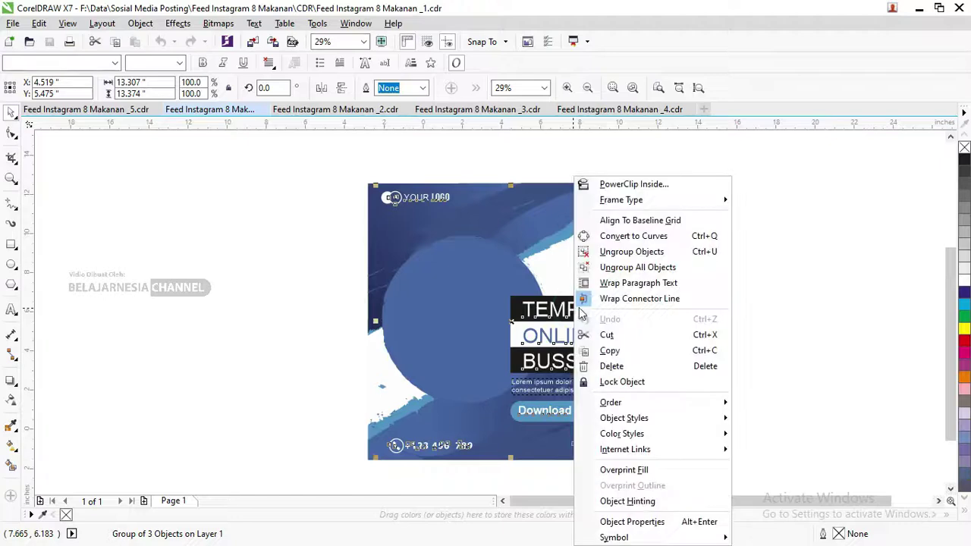
pyautogui.click(620, 267)
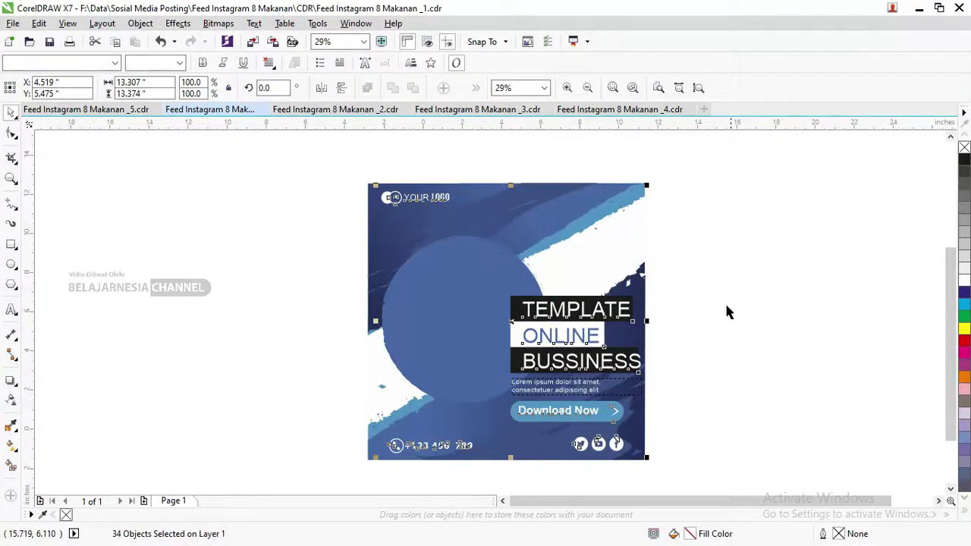
pyautogui.hotkey('ctrl', 'z')
pyautogui.rightClick(561, 292)
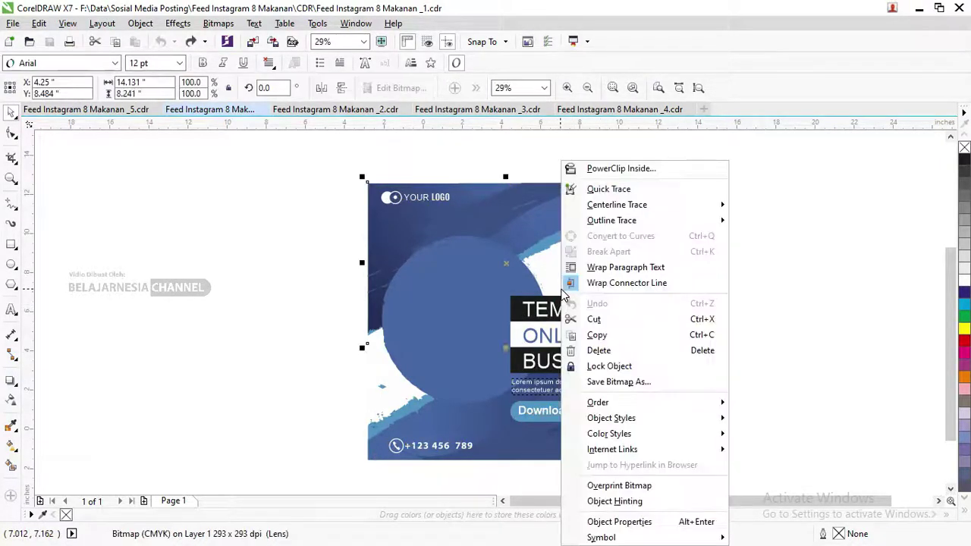
pyautogui.click(545, 294)
# Step: Ungroup the headline text group, then ungroup all nested groups in the design
pyautogui.click(544, 305)
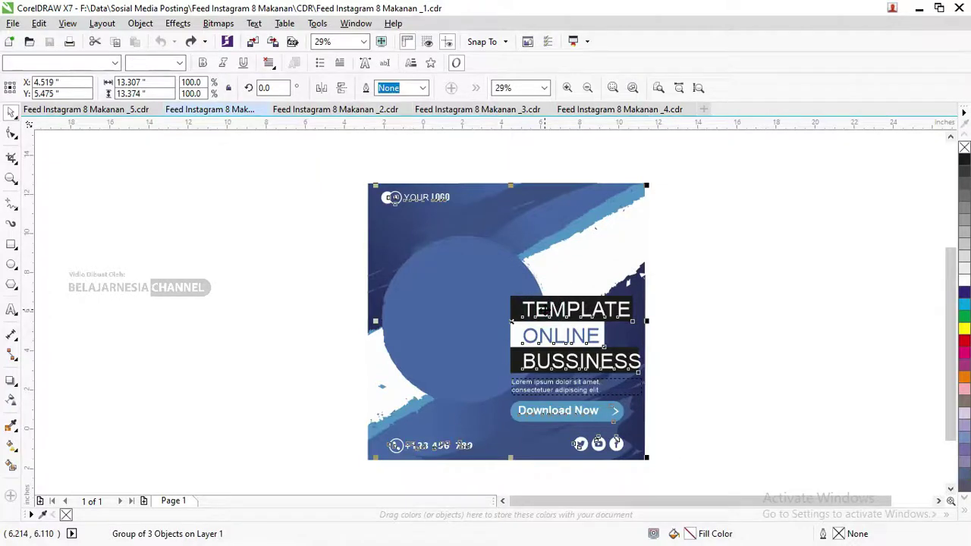
pyautogui.rightClick(548, 315)
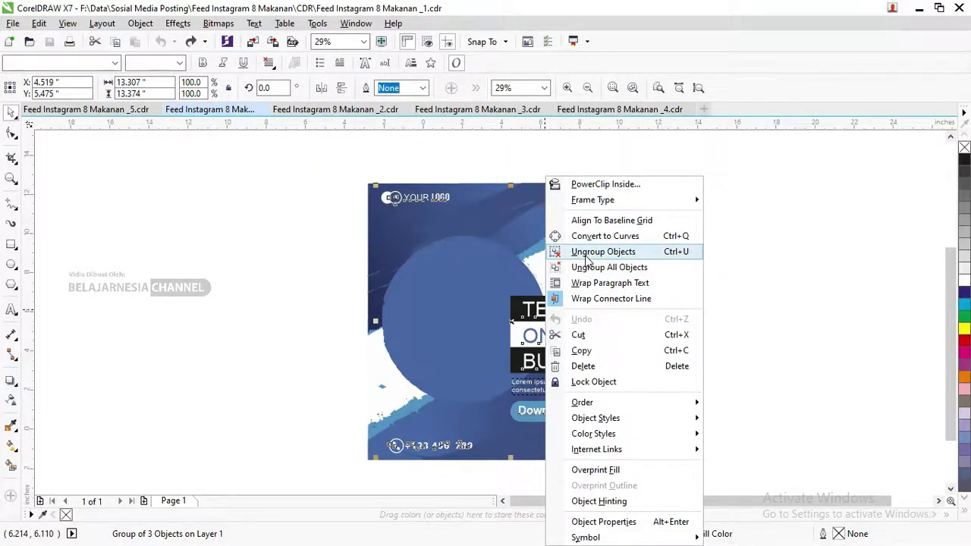
pyautogui.click(585, 255)
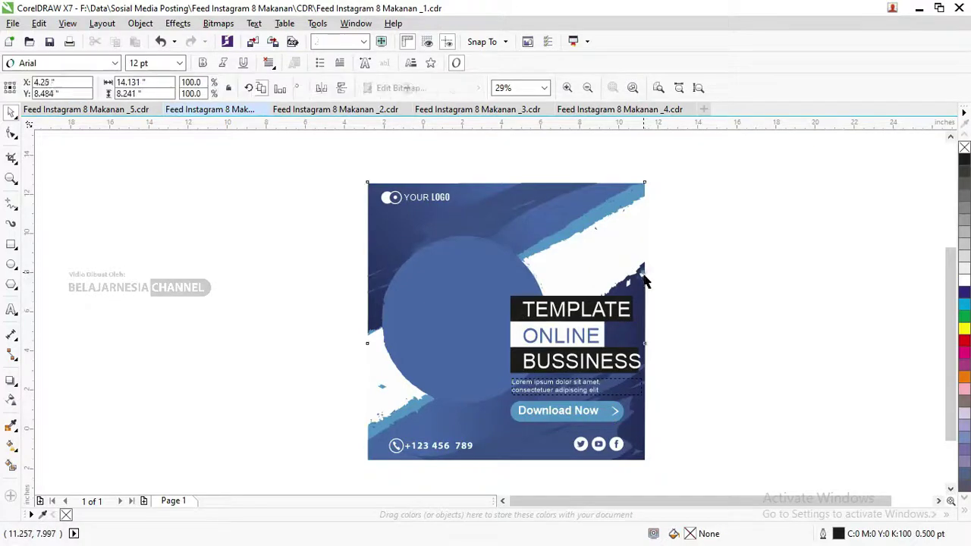
pyautogui.click(643, 281)
pyautogui.click(686, 286)
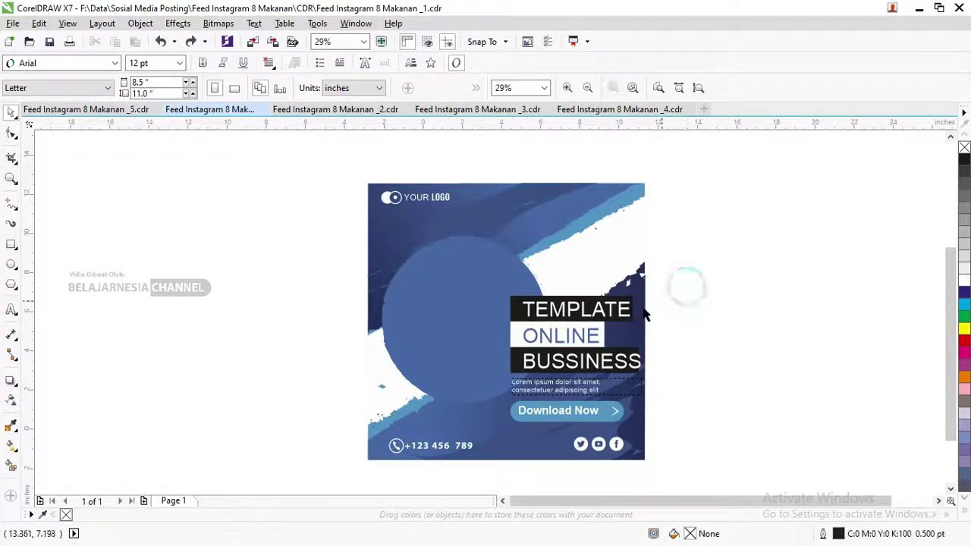
pyautogui.click(588, 314)
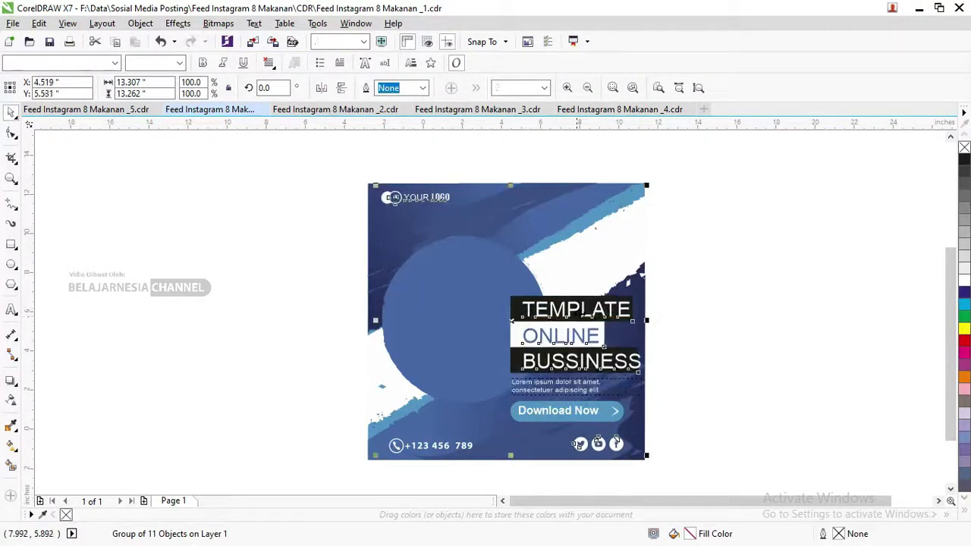
pyautogui.rightClick(581, 181)
pyautogui.click(614, 265)
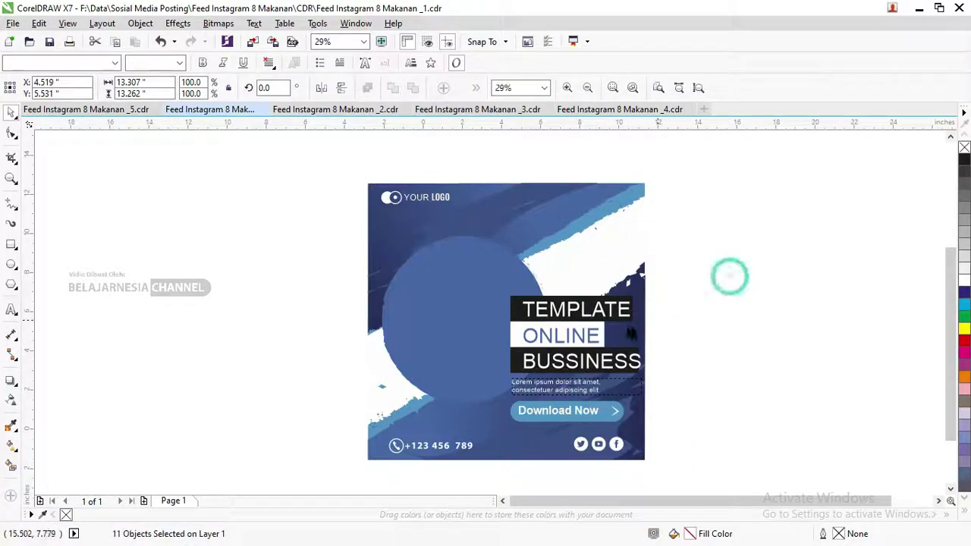
# Step: Change the TEMPLATE, ONLINE and BUSSINESS words from Arial to Oswald Medium
pyautogui.click(730, 276)
pyautogui.click(607, 311)
pyautogui.click(595, 335)
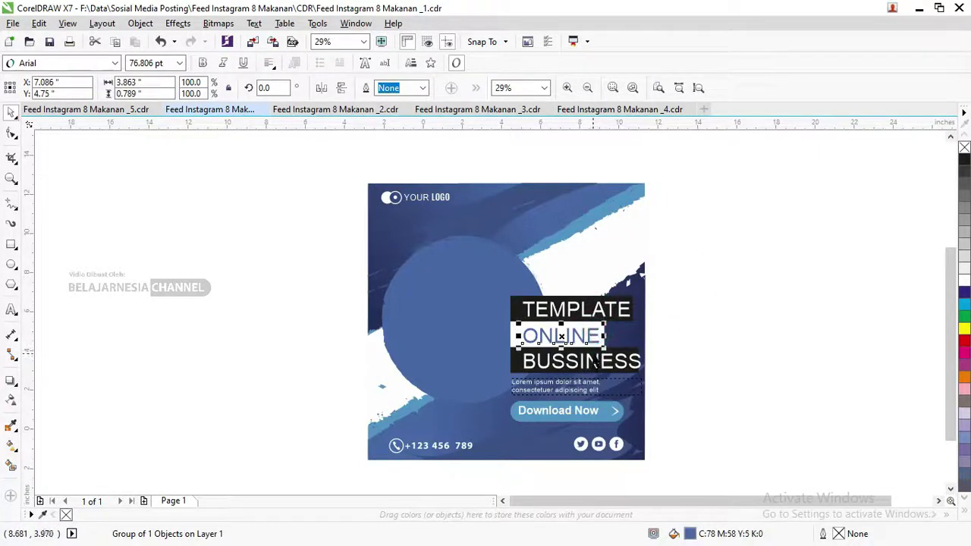
pyautogui.keyDown('shift'); pyautogui.click(591, 362); pyautogui.keyUp('shift')
pyautogui.keyDown('shift'); pyautogui.click(584, 309); pyautogui.keyUp('shift')
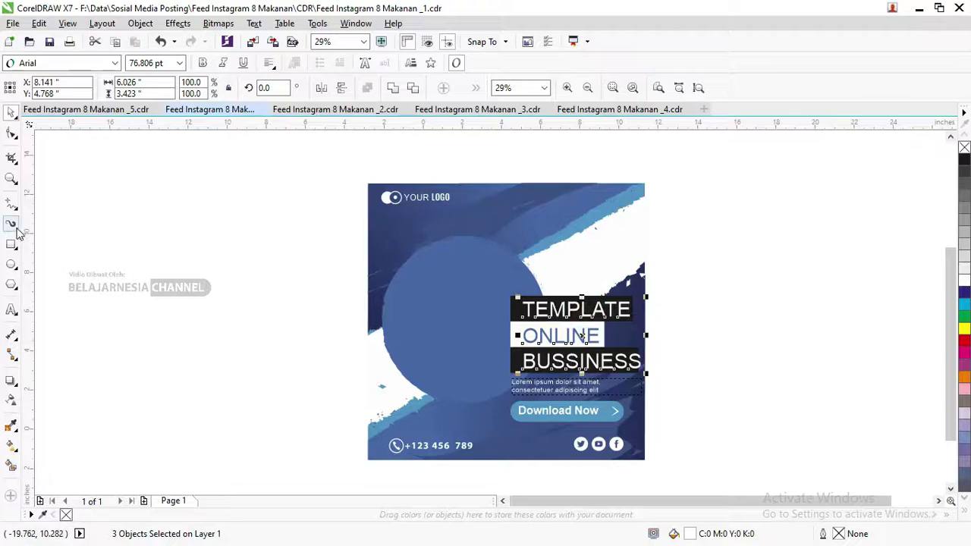
pyautogui.click(53, 64)
pyautogui.moveTo(44, 99)
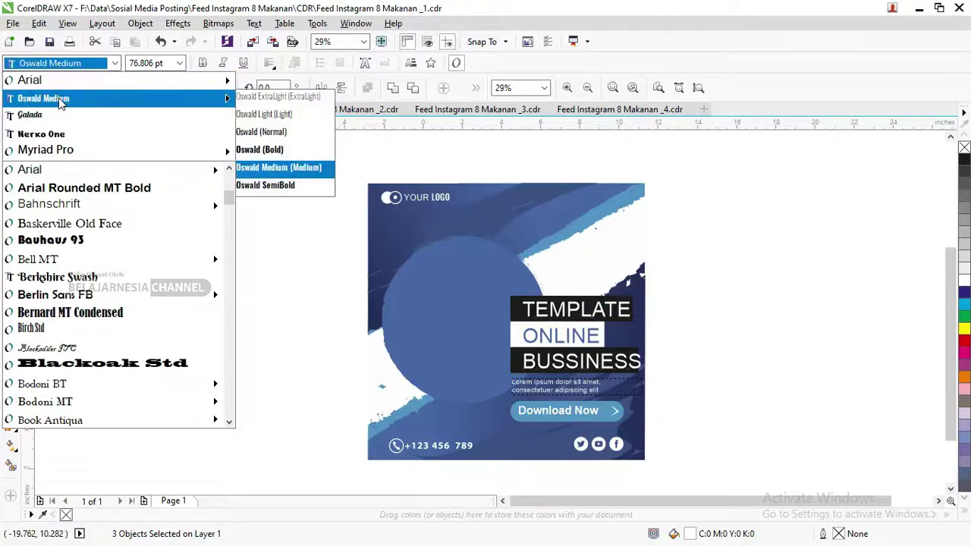
pyautogui.click(60, 100)
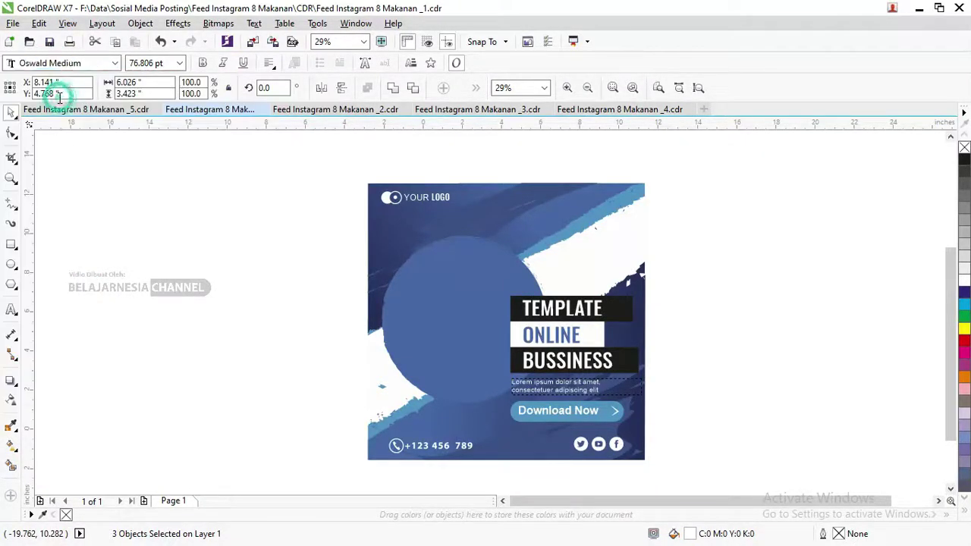
# Step: Deselect the headline and select the blue circle group
pyautogui.click(754, 316)
pyautogui.scroll(2, 588, 315)
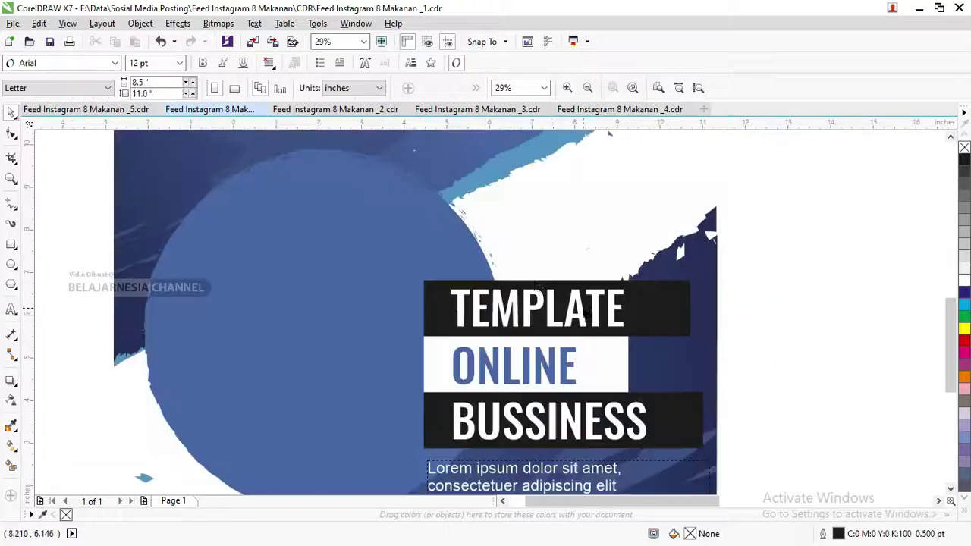
pyautogui.scroll(-2, 531, 288)
pyautogui.click(405, 256)
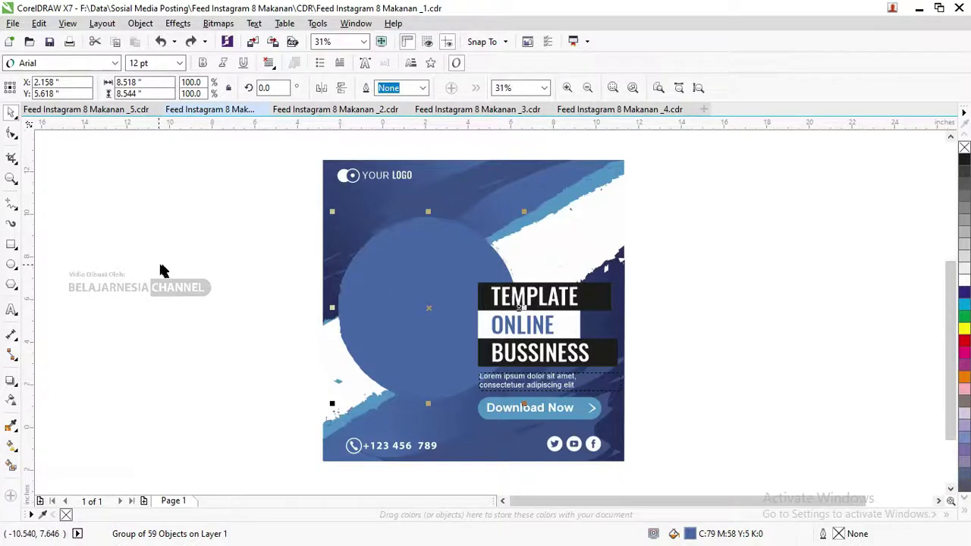
# Step: Drop a copy of the blue circle left of the page and zoom in on it
pyautogui.moveTo(427, 271); pyautogui.dragTo(331, 290)
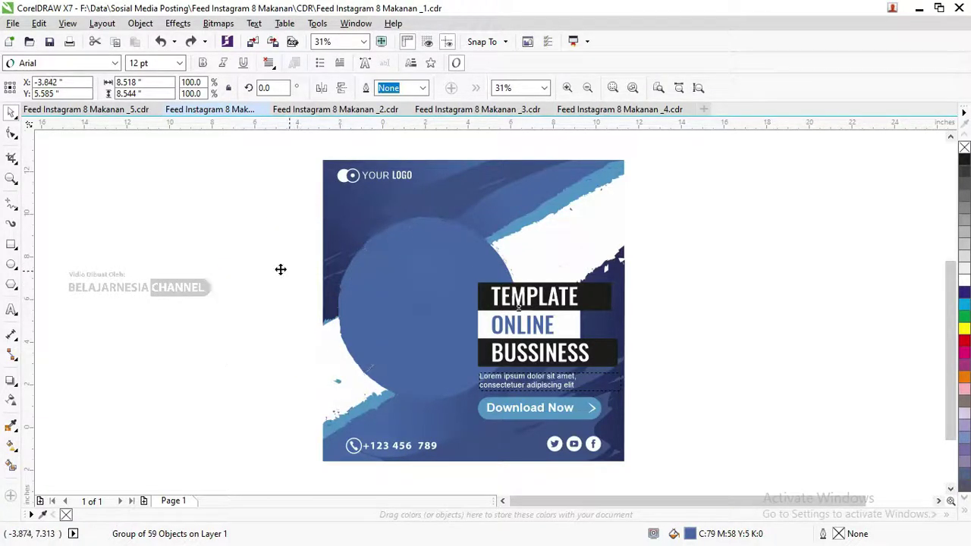
pyautogui.moveTo(445, 273); pyautogui.dragTo(162, 273)
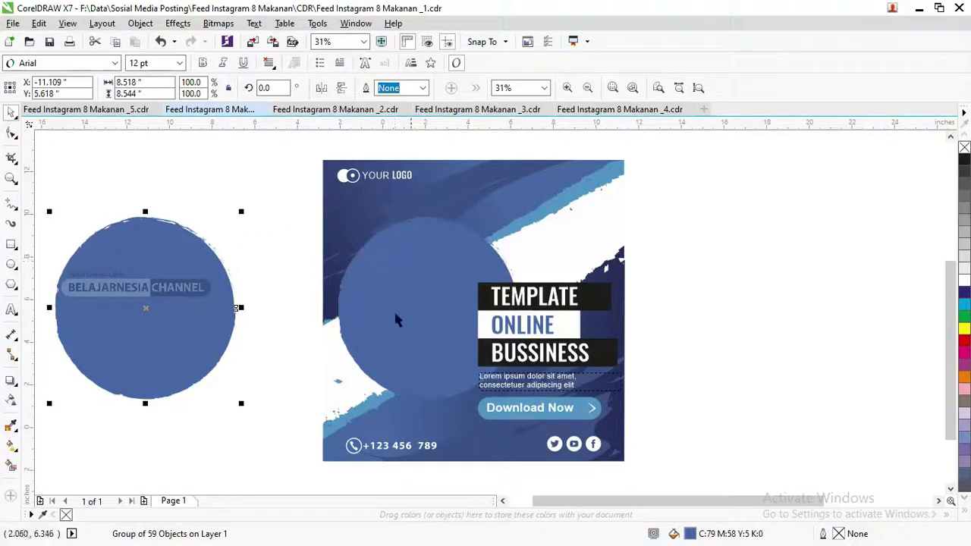
pyautogui.press('z')
pyautogui.moveTo(260, 427); pyautogui.dragTo(58, 178)
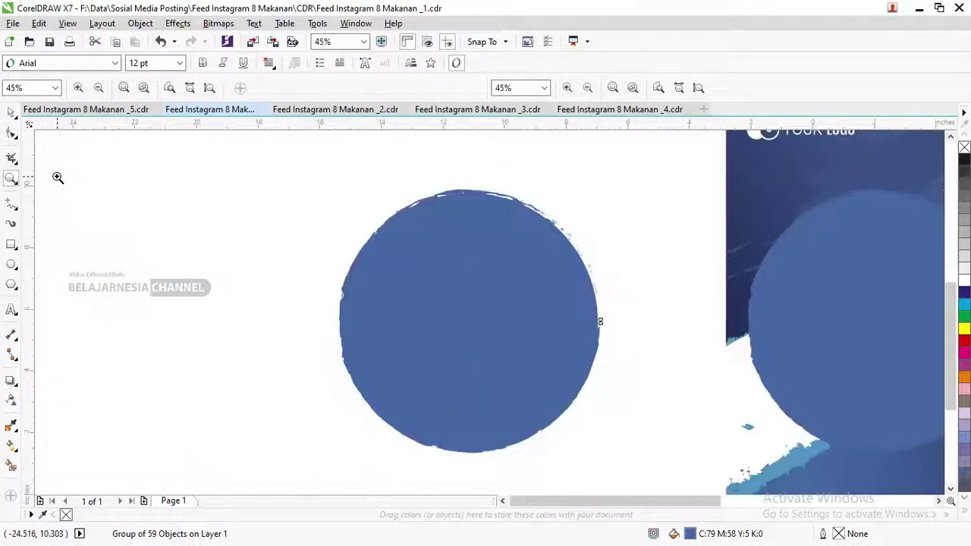
pyautogui.press('F10')
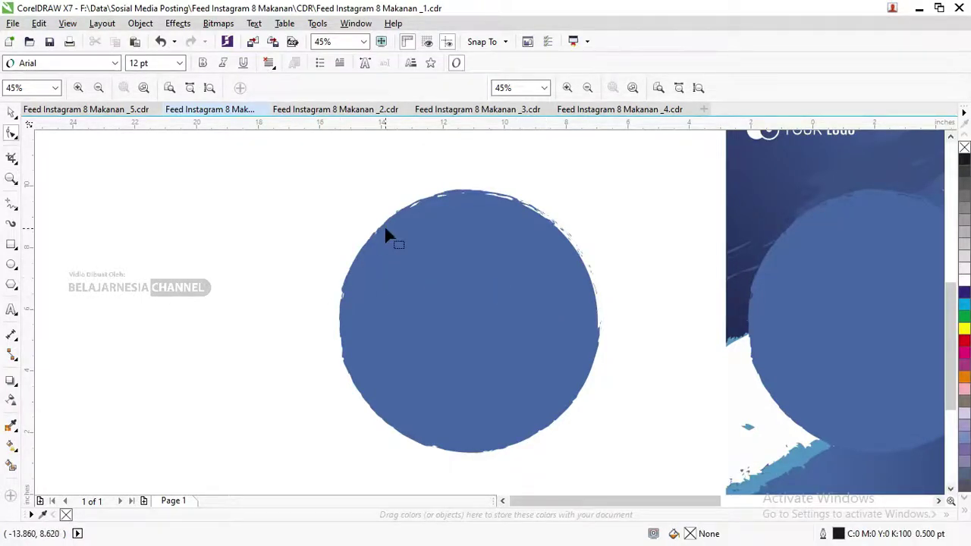
# Step: Select the cut-out businessman PNG in the Pictures folder and return to CorelDRAW
pyautogui.hotkey('alt', 'Tab')
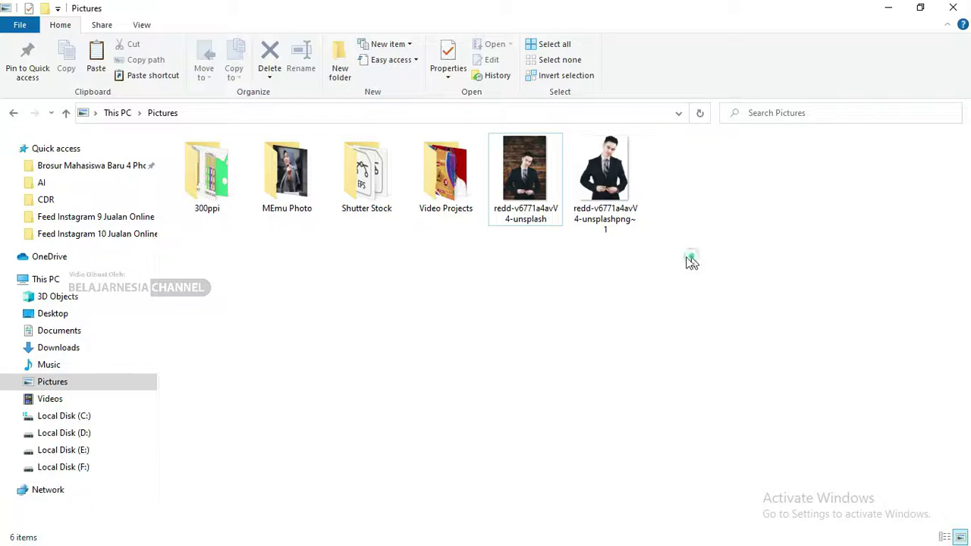
pyautogui.moveTo(690, 261); pyautogui.dragTo(531, 186)
pyautogui.click(604, 171)
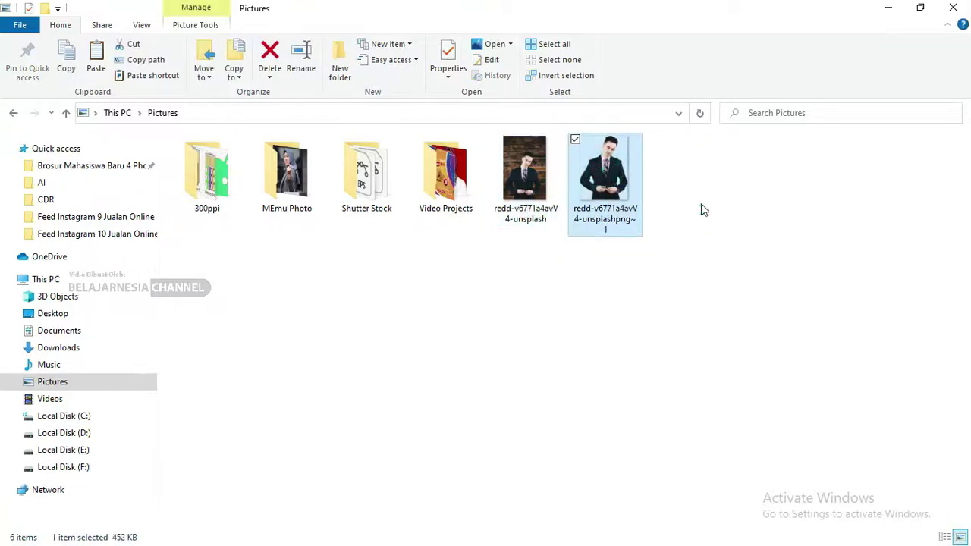
pyautogui.hotkey('alt', 'Tab')
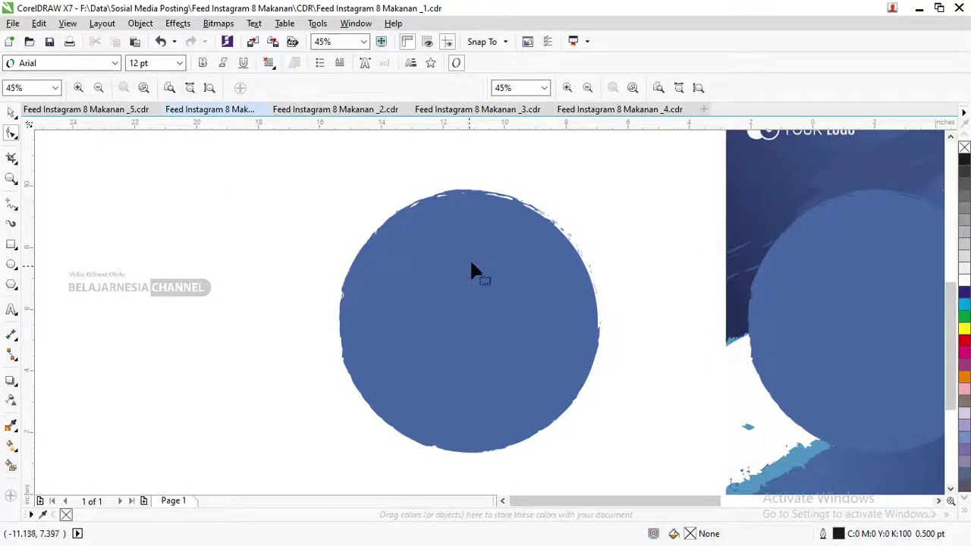
pyautogui.scroll(-2, 476, 260)
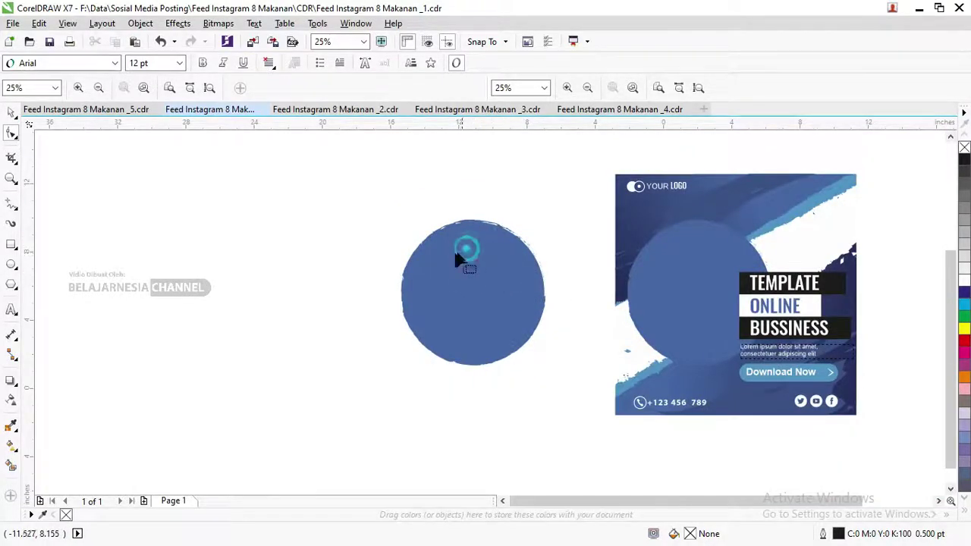
pyautogui.click(12, 111)
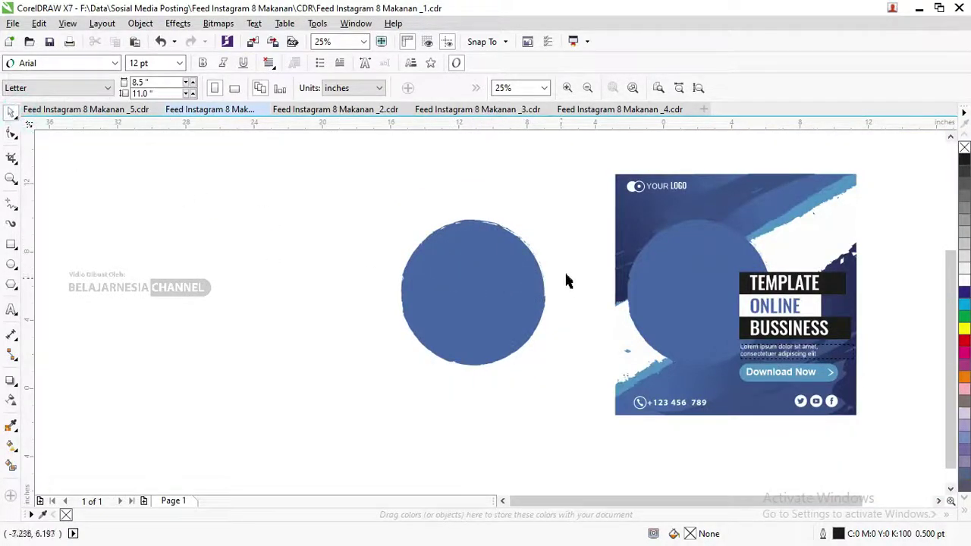
pyautogui.click(513, 267)
pyautogui.moveTo(504, 285); pyautogui.dragTo(494, 265)
pyautogui.hotkey('ctrl', 'z')
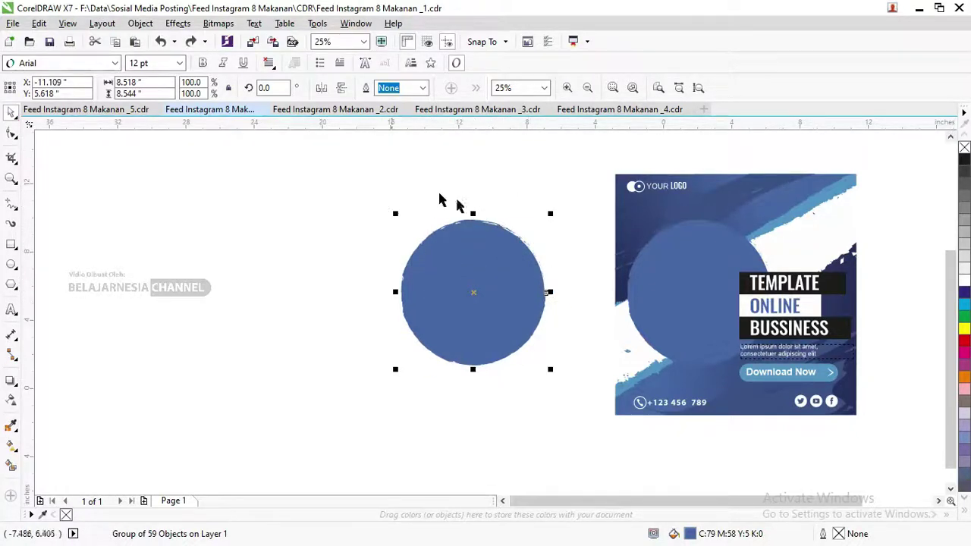
# Step: Switch to the _4.cdr design and drag the businessman PNG from Pictures onto its page
pyautogui.click(320, 109)
pyautogui.click(449, 111)
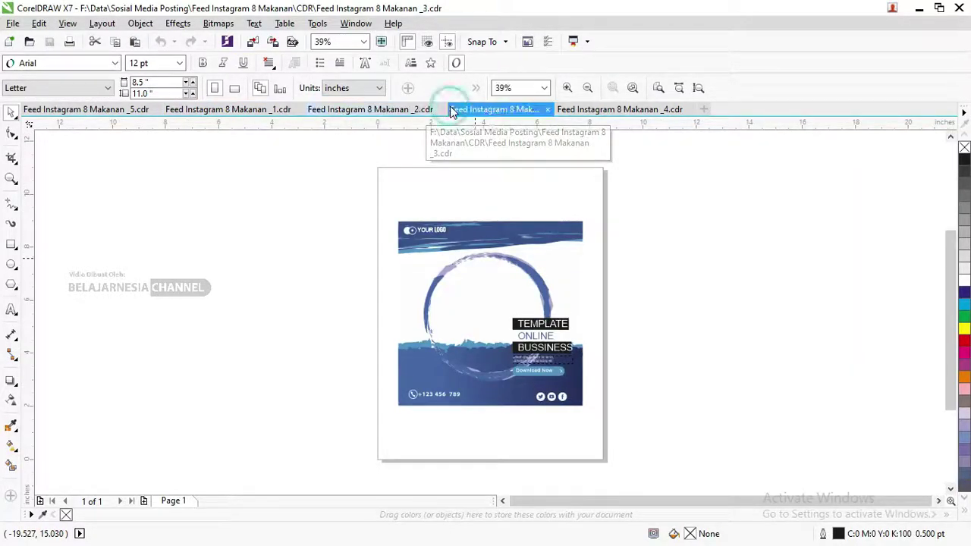
pyautogui.click(607, 110)
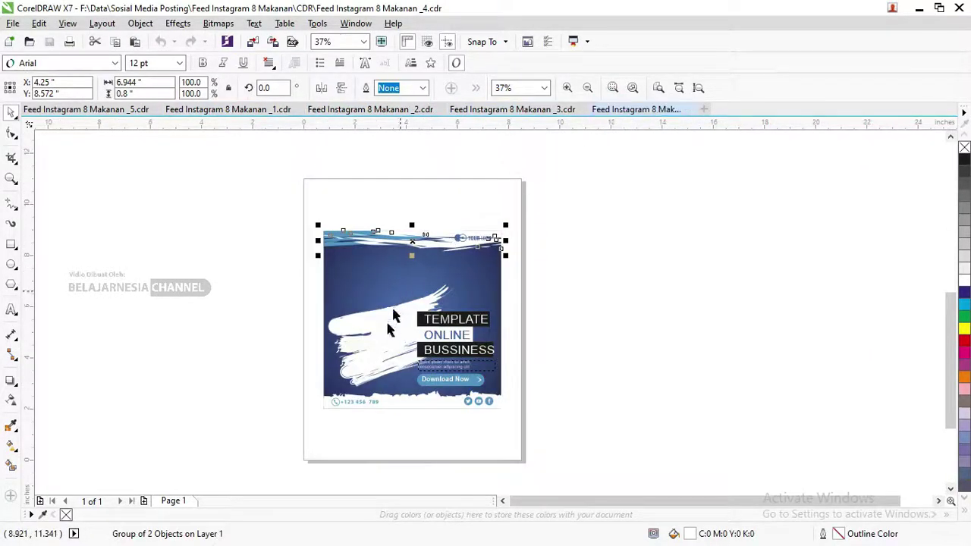
pyautogui.scroll(2, 375, 339)
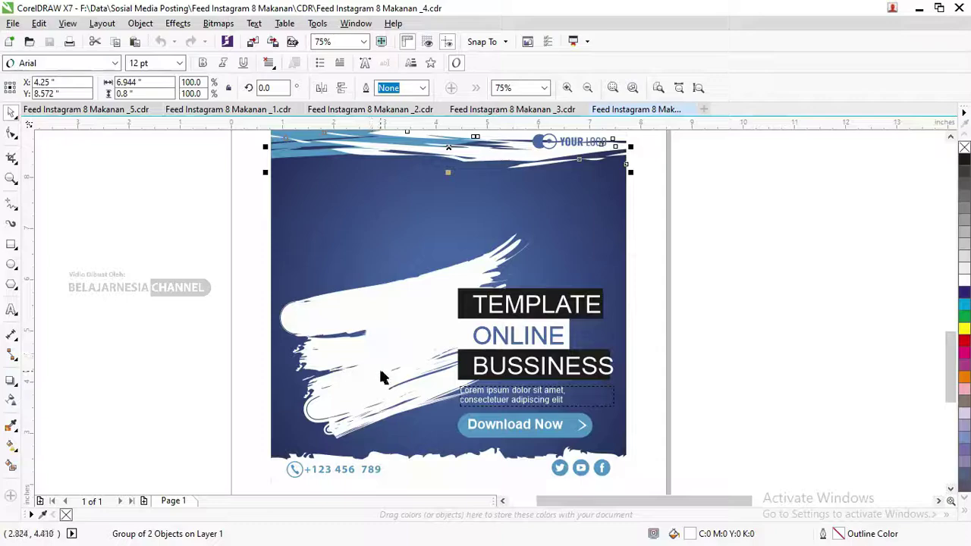
pyautogui.hotkey('alt', 'Tab')
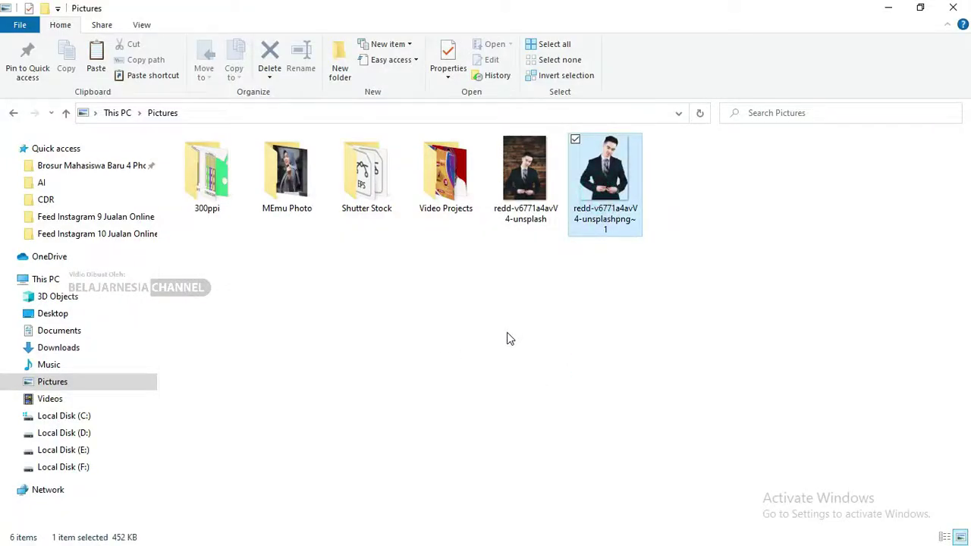
pyautogui.moveTo(602, 243)
pyautogui.mouseDown()
pyautogui.moveTo(488, 365)
pyautogui.moveTo(346, 321)
pyautogui.mouseUp()
pyautogui.hotkey('alt', 'Tab')
pyautogui.scroll(-1, 419, 271)
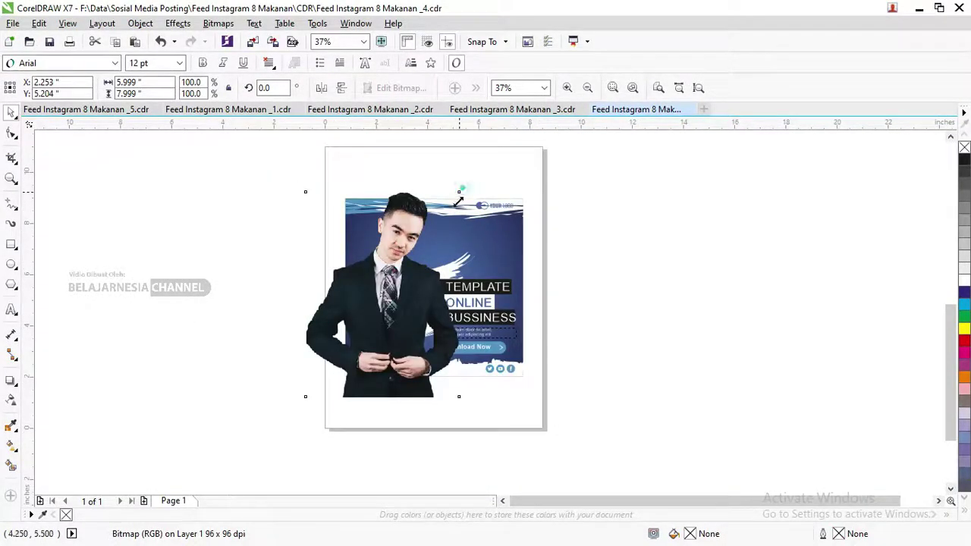
# Step: Scale the businessman photo to about 65% and move it right onto the poster
pyautogui.moveTo(468, 184); pyautogui.dragTo(410, 260)
pyautogui.moveTo(370, 304); pyautogui.dragTo(410, 286)
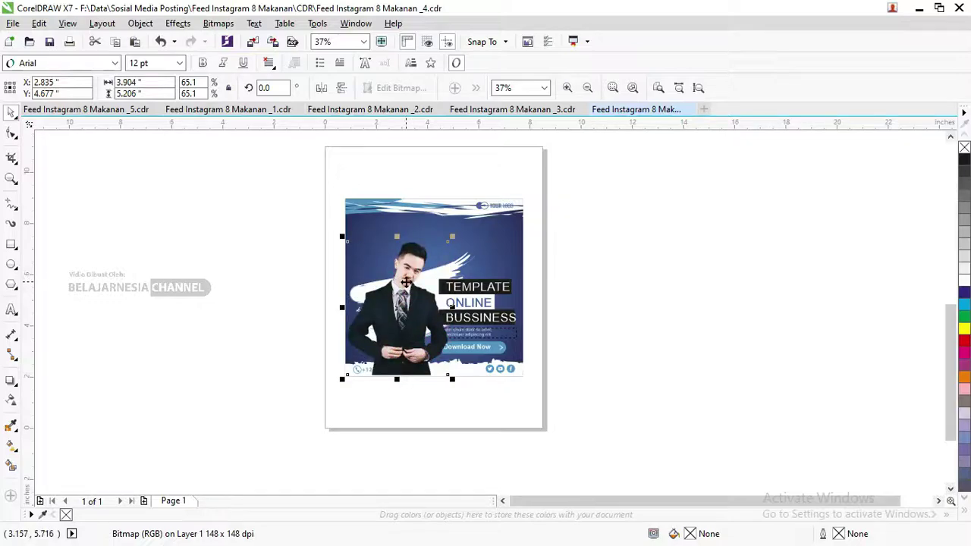
pyautogui.scroll(1, 407, 282)
# Step: Raise the photo's two bottom nodes 0.681 inch so +123 456 789 is uncovered
pyautogui.press('F10')
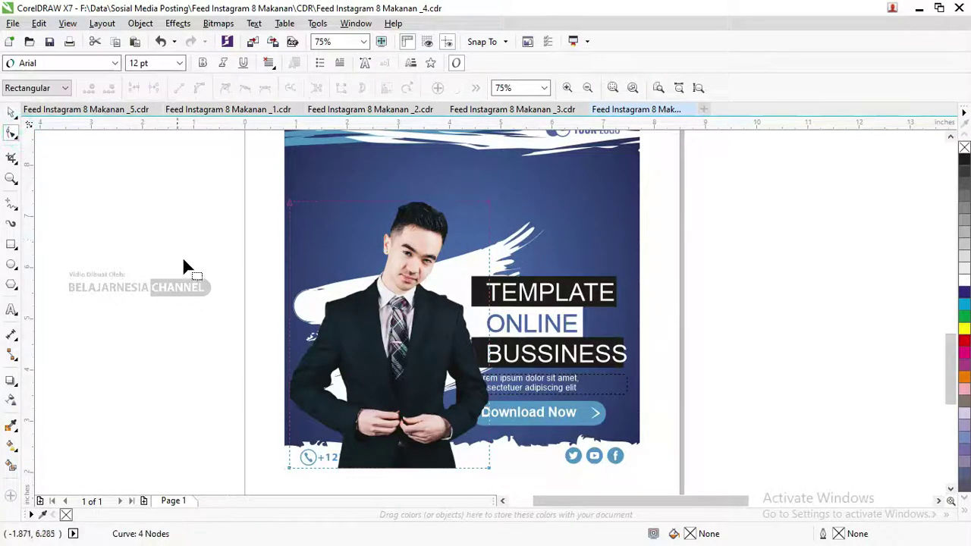
pyautogui.click(288, 468)
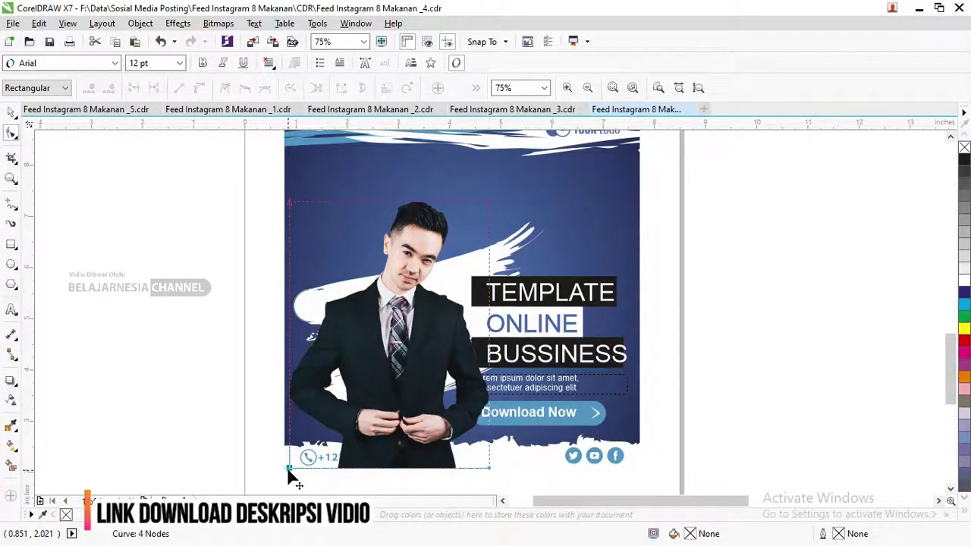
pyautogui.keyDown('shift'); pyautogui.click(488, 468); pyautogui.keyUp('shift')
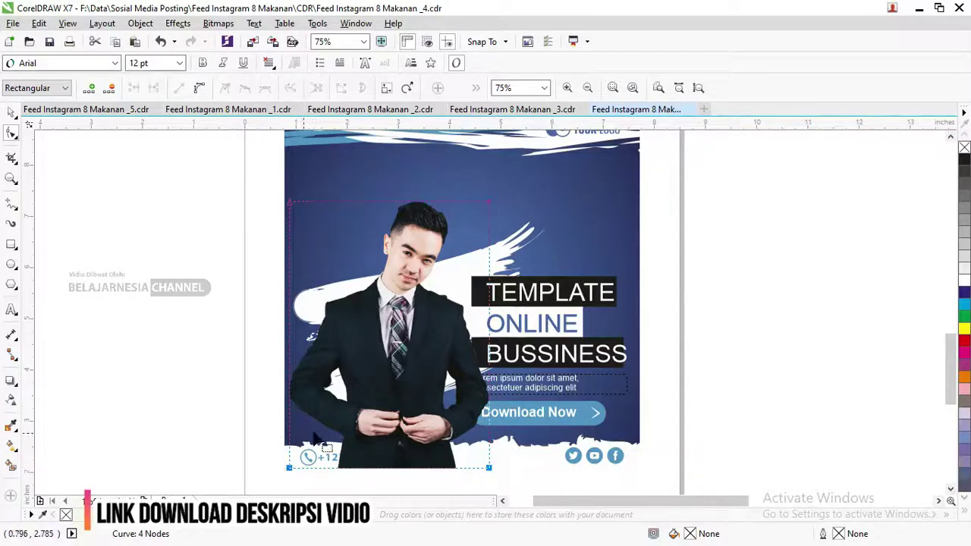
pyautogui.click(245, 450)
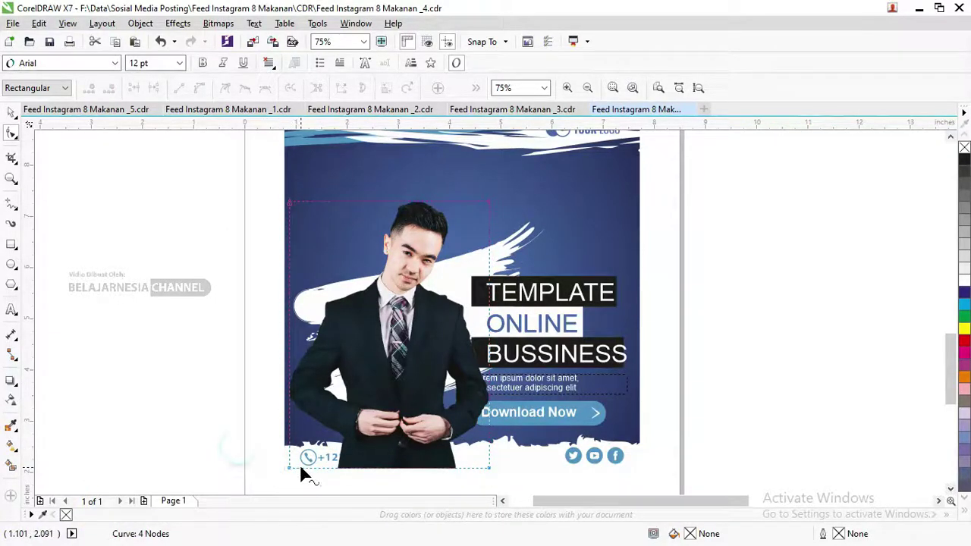
pyautogui.click(289, 469)
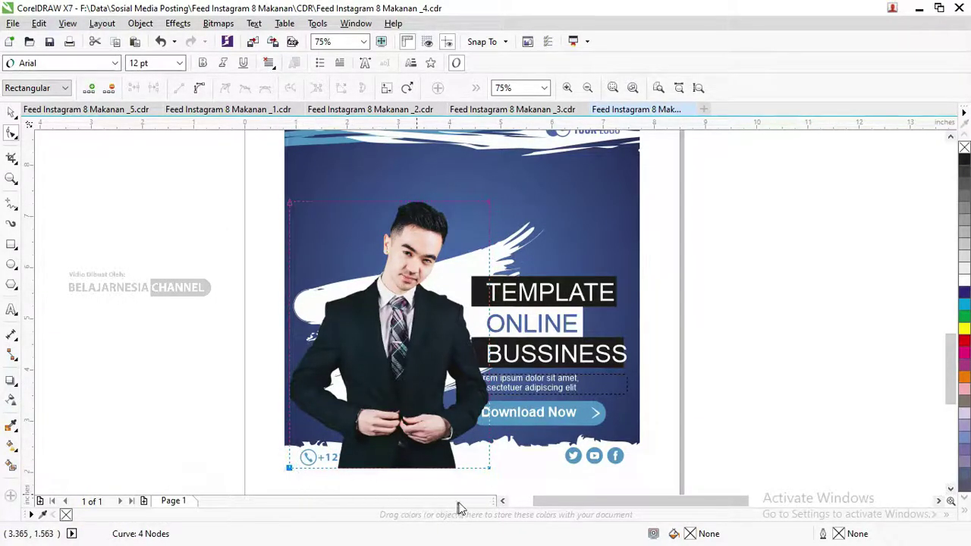
pyautogui.keyDown('shift'); pyautogui.click(489, 468); pyautogui.keyUp('shift')
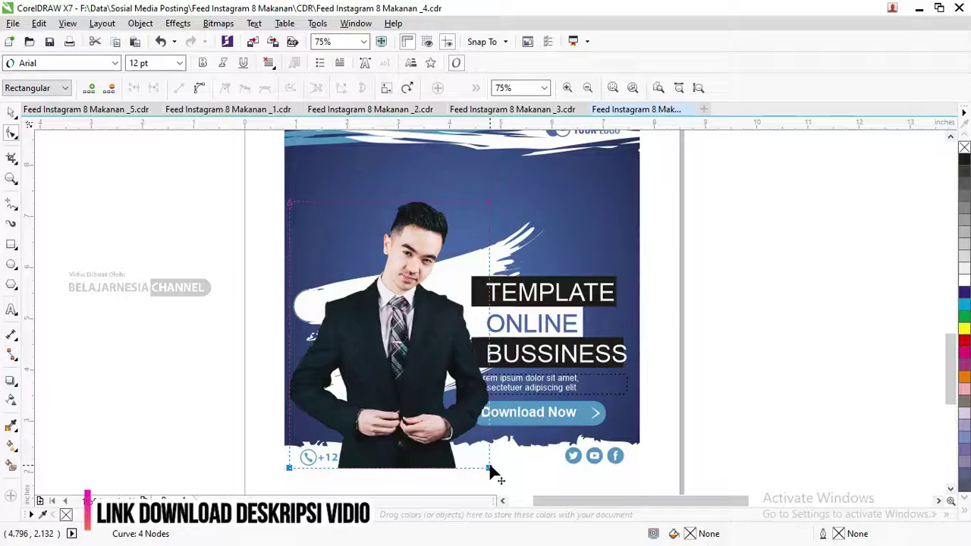
pyautogui.moveTo(489, 470); pyautogui.dragTo(491, 448)
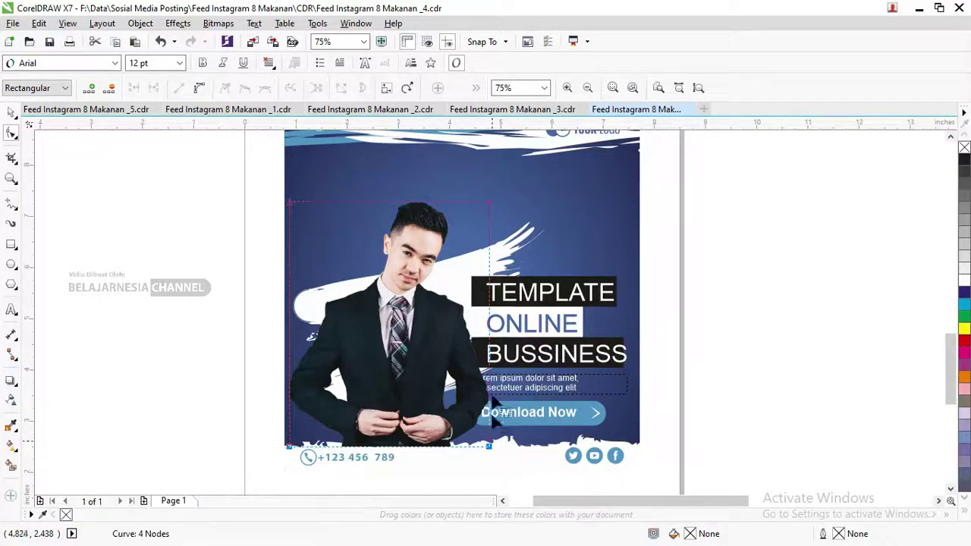
pyautogui.click(12, 111)
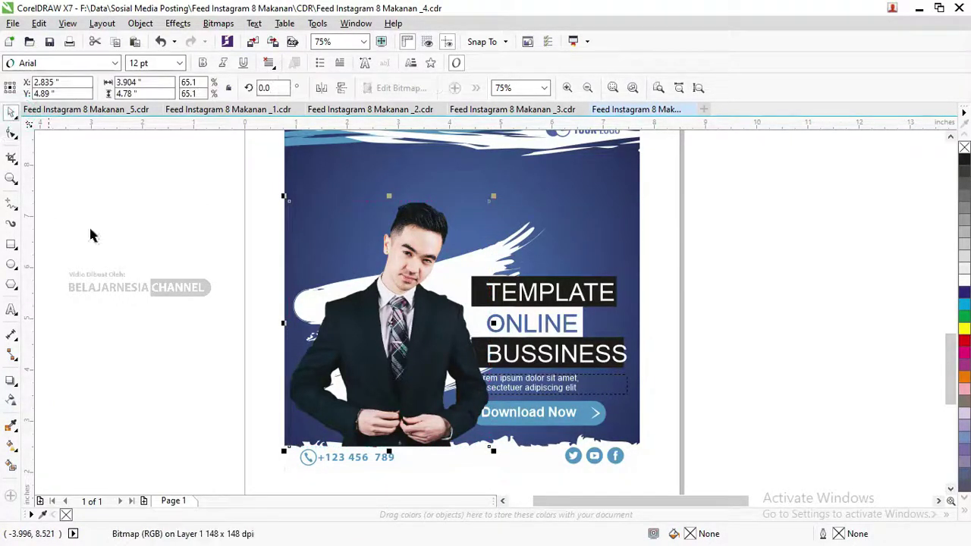
# Step: Send the businessman photo behind the text and button, then snap the white torn edge to its bottom
pyautogui.rightClick(408, 265)
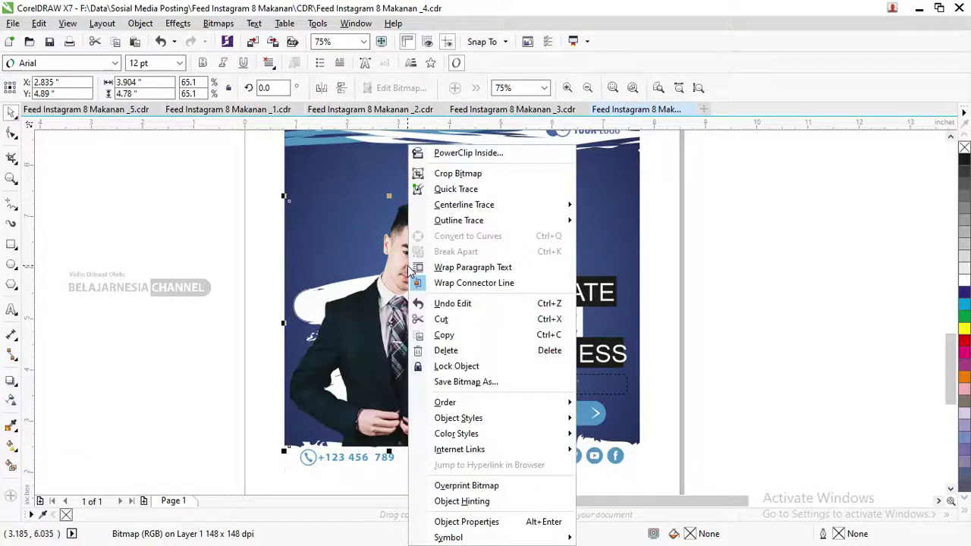
pyautogui.press('Escape')
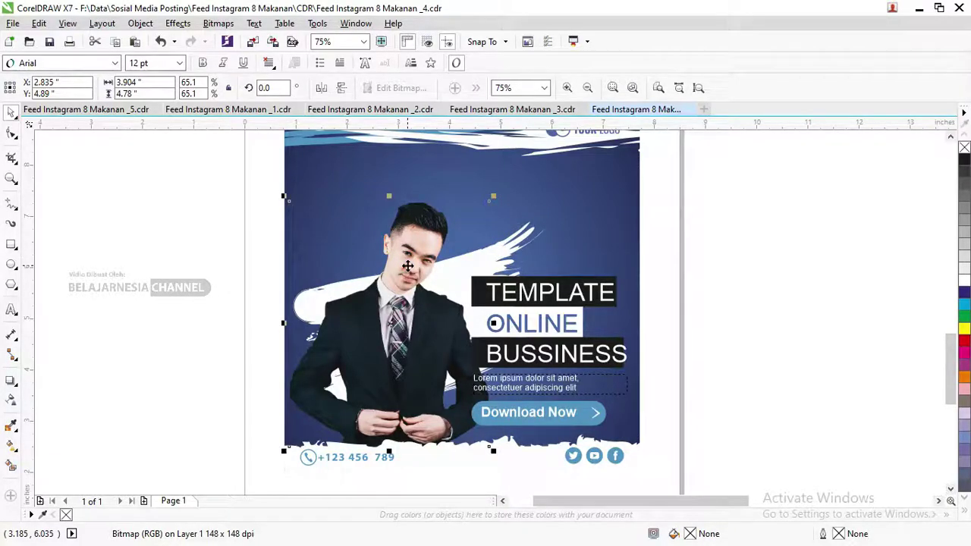
pyautogui.click(731, 245)
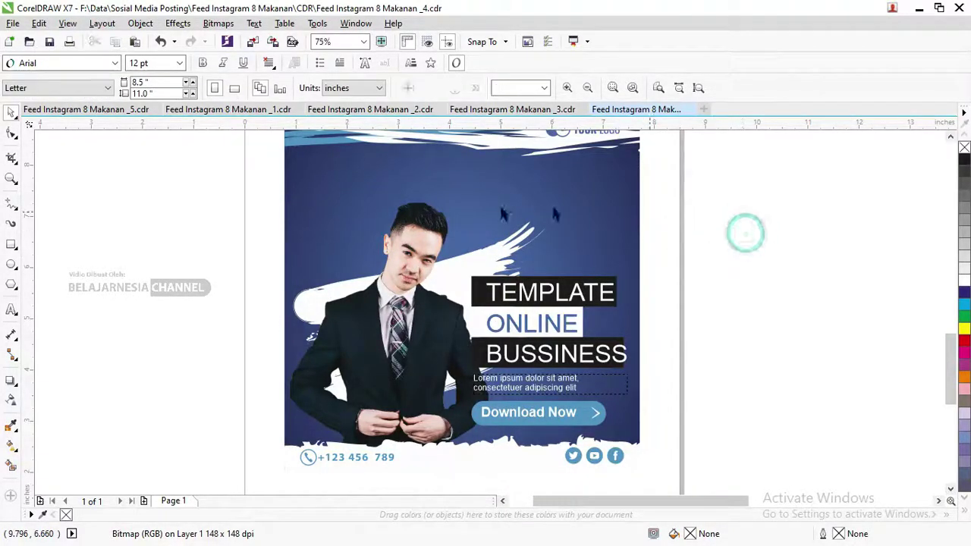
pyautogui.click(455, 453)
pyautogui.moveTo(479, 461); pyautogui.dragTo(503, 443)
pyautogui.click(687, 426)
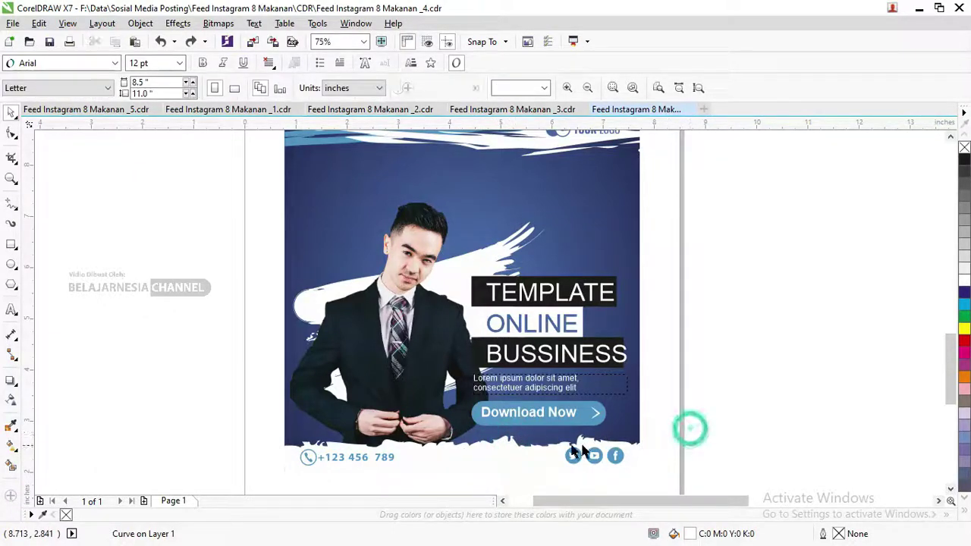
pyautogui.click(509, 442)
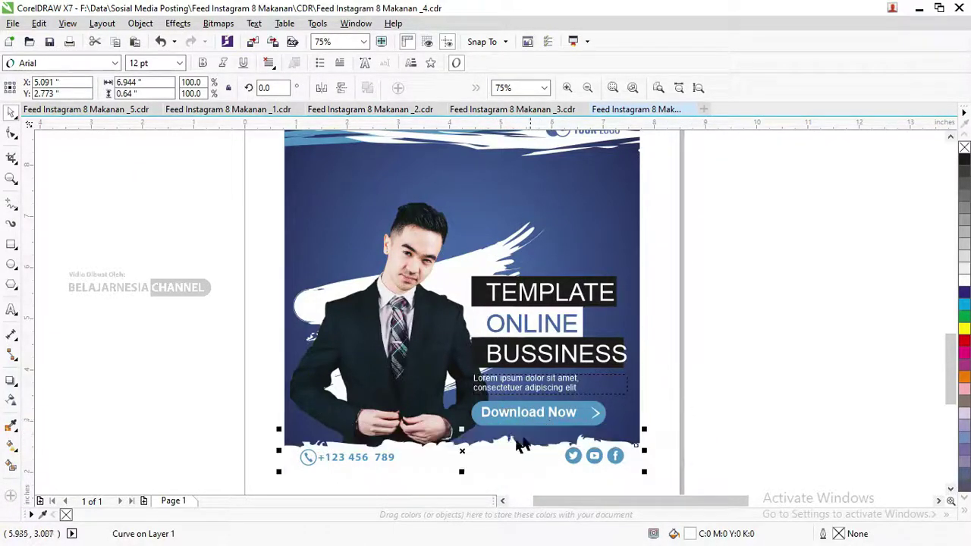
pyautogui.scroll(1, 477, 443)
pyautogui.scroll(1, 558, 428)
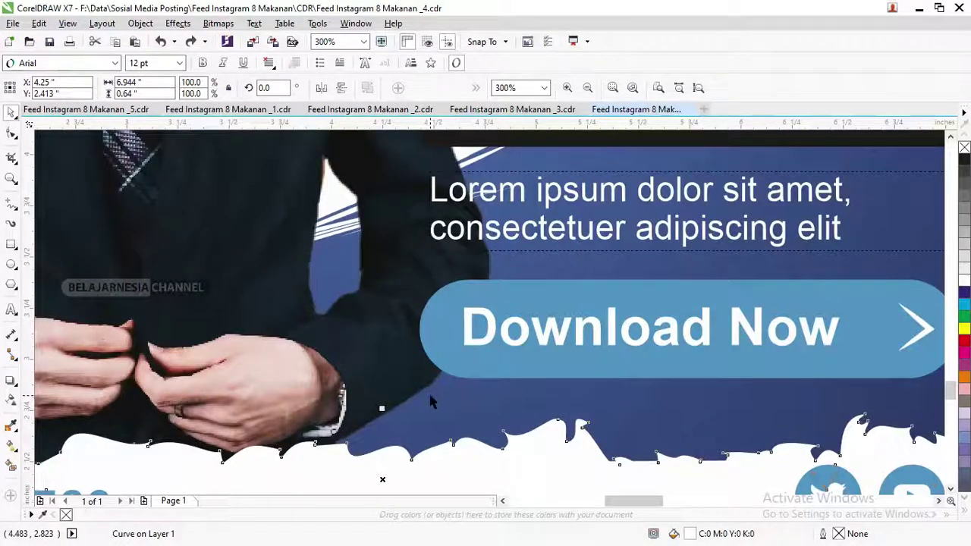
pyautogui.scroll(1, 430, 401)
pyautogui.scroll(-2, 425, 397)
pyautogui.scroll(-1, 424, 396)
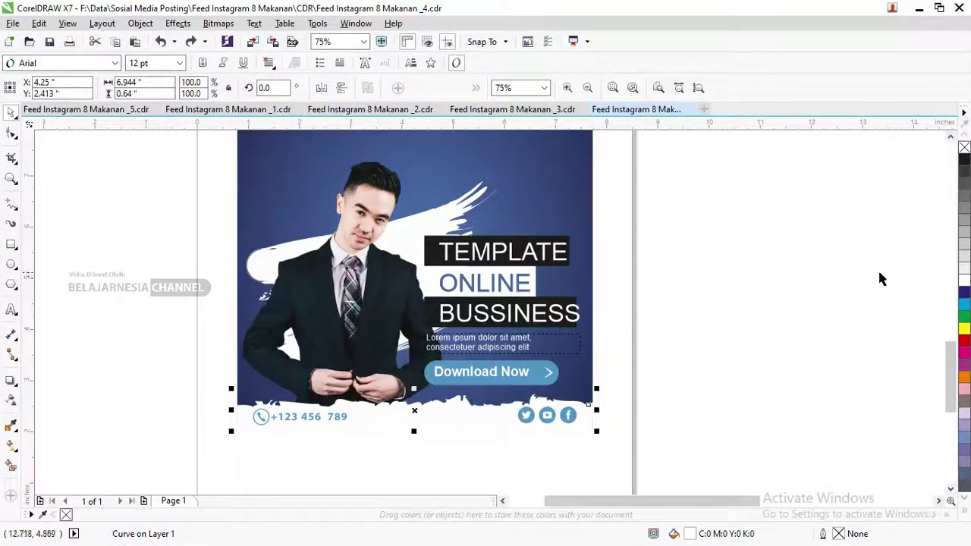
pyautogui.click(965, 158)
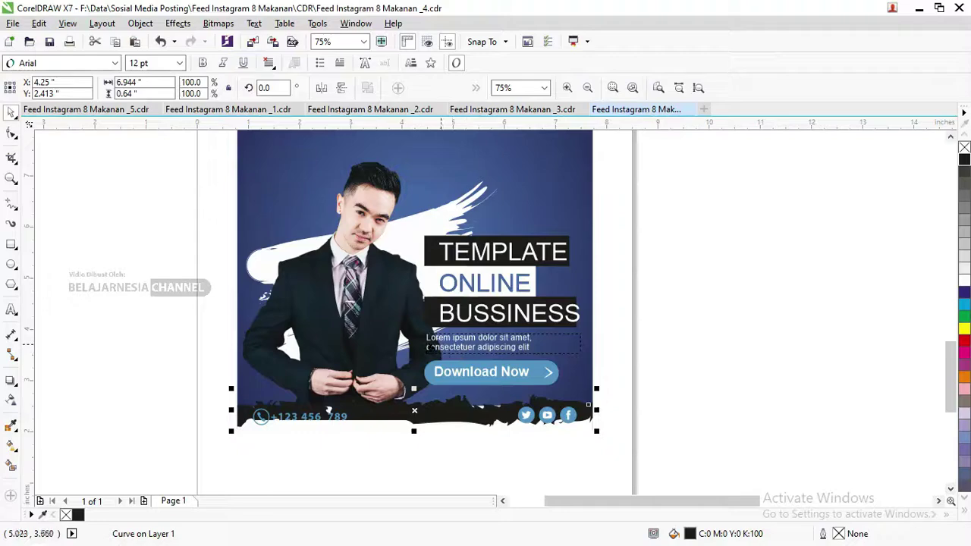
pyautogui.hotkey('ctrl', 'z')
pyautogui.scroll(-1, 554, 264)
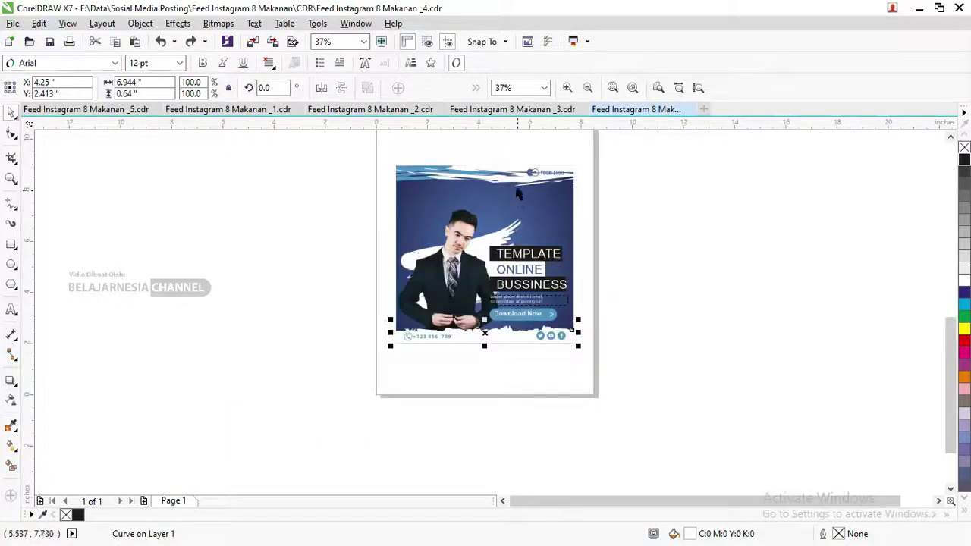
pyautogui.scroll(1, 400, 163)
pyautogui.click(440, 179)
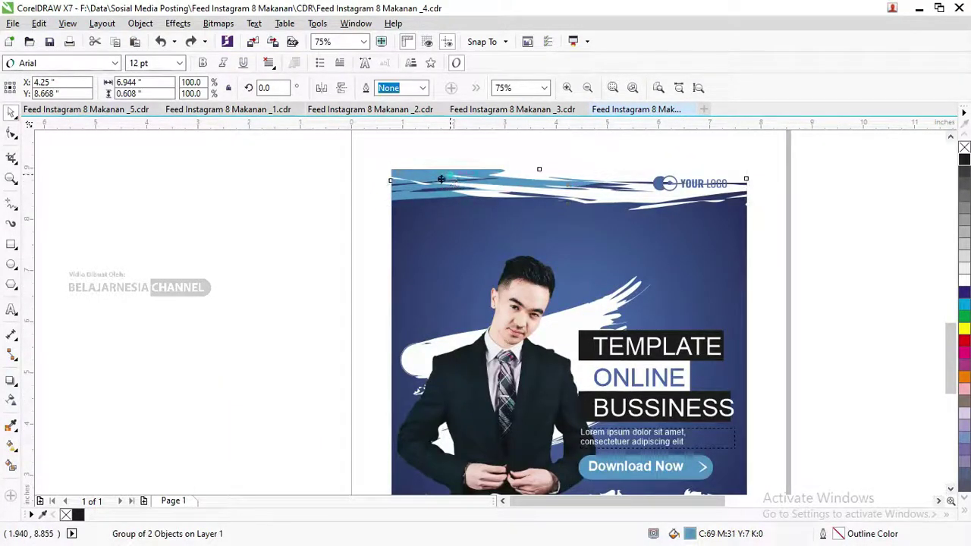
# Step: Try a dark grey fill on the top brush strokes, undo it, and zoom to the whole design
pyautogui.click(965, 173)
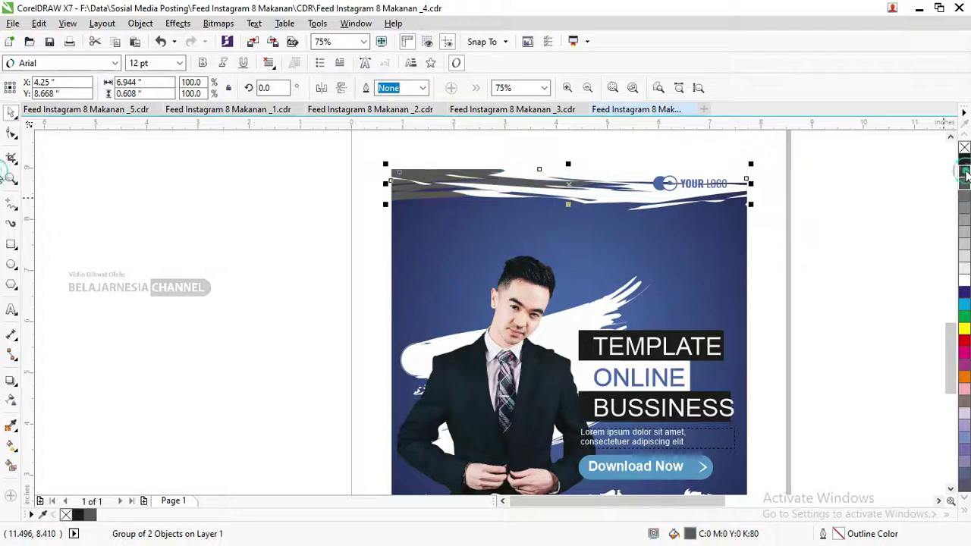
pyautogui.hotkey('ctrl', 'z')
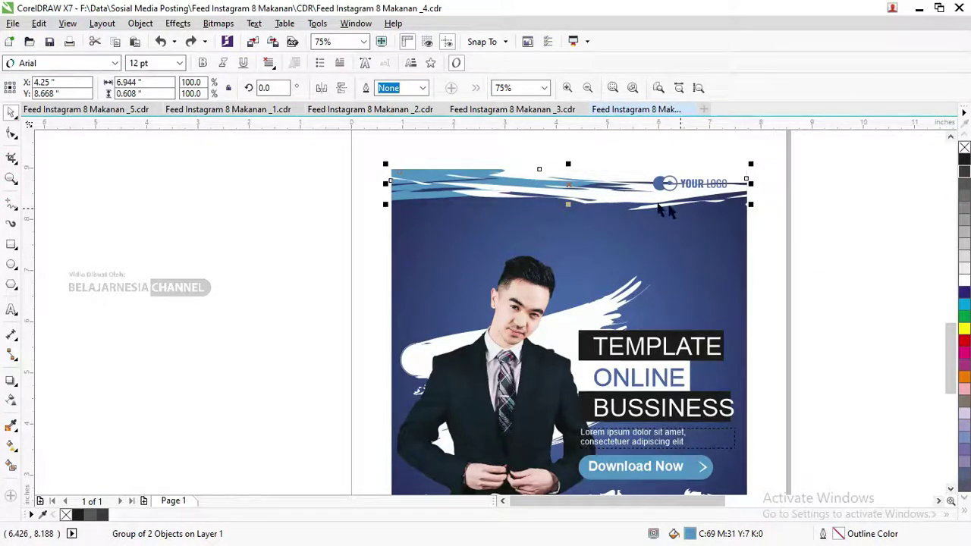
pyautogui.scroll(-1, 409, 226)
pyautogui.press('z')
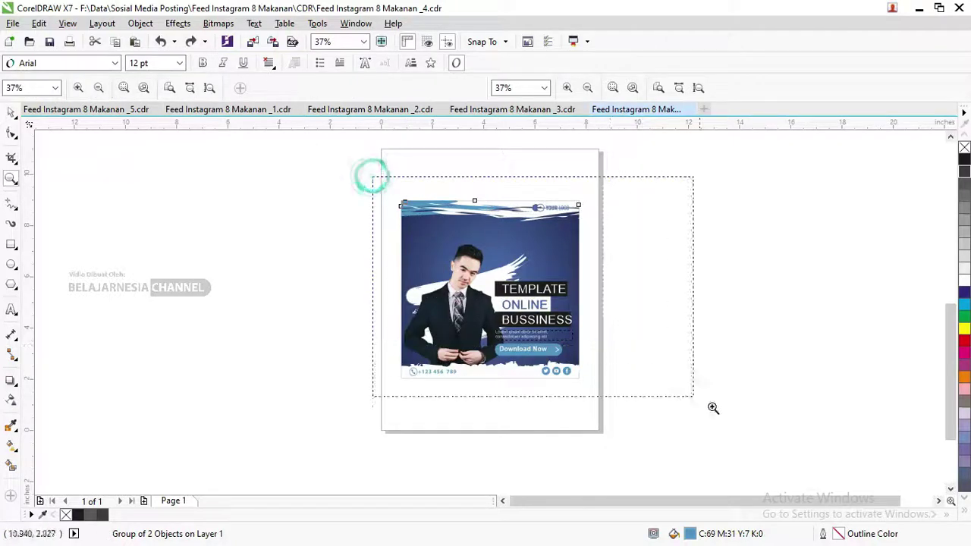
pyautogui.moveTo(373, 176); pyautogui.dragTo(710, 404)
pyautogui.click(12, 114)
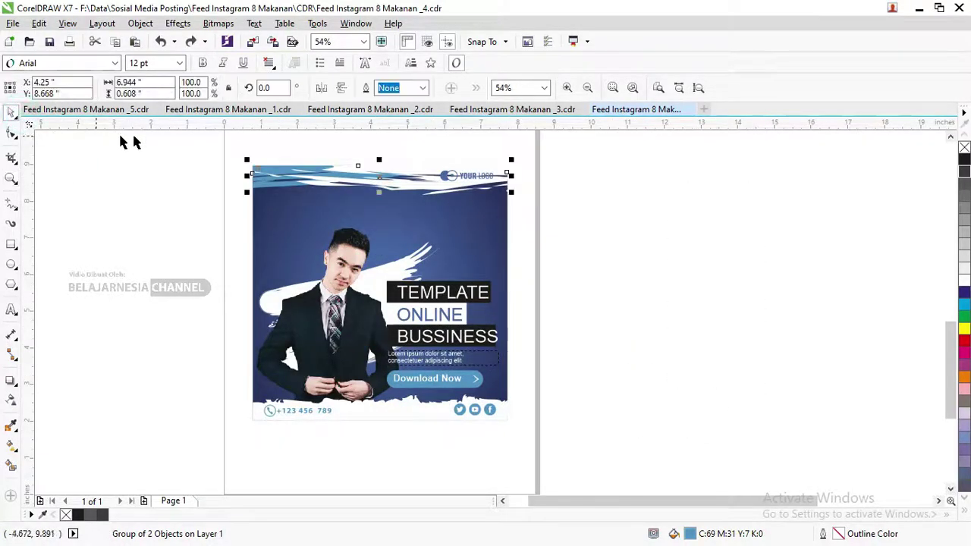
pyautogui.click(341, 270)
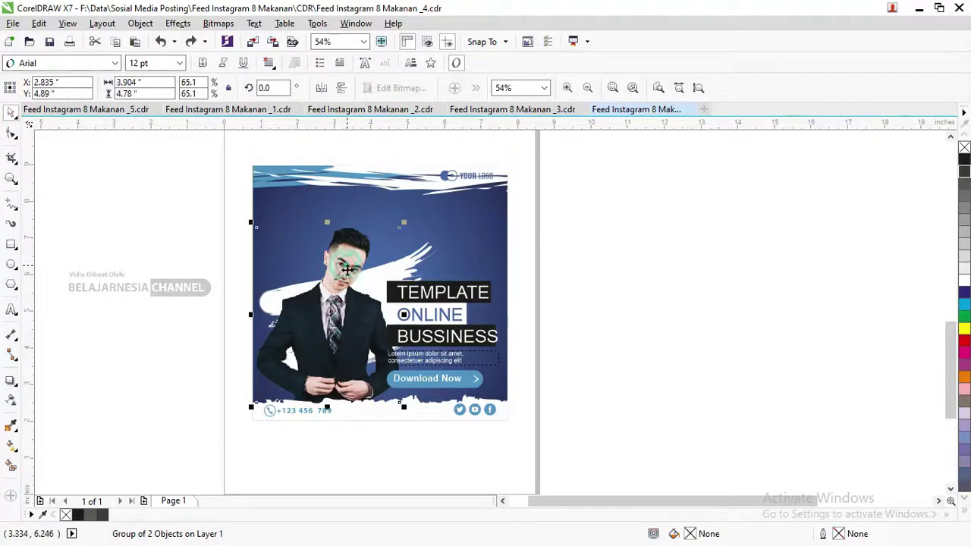
# Step: Switch through the _5 document to Feed Instagram 8 Makanan _1 and bring up the window switcher
pyautogui.click(117, 109)
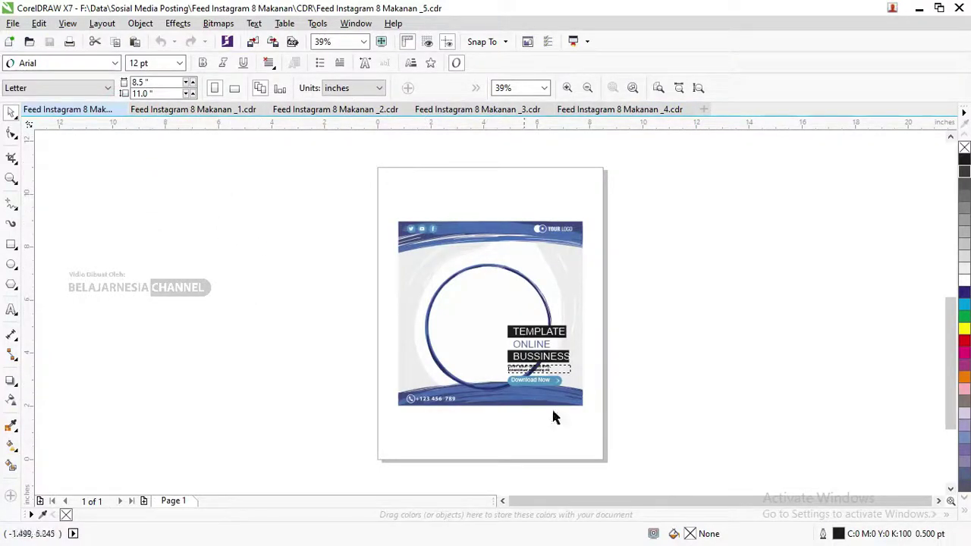
pyautogui.click(204, 110)
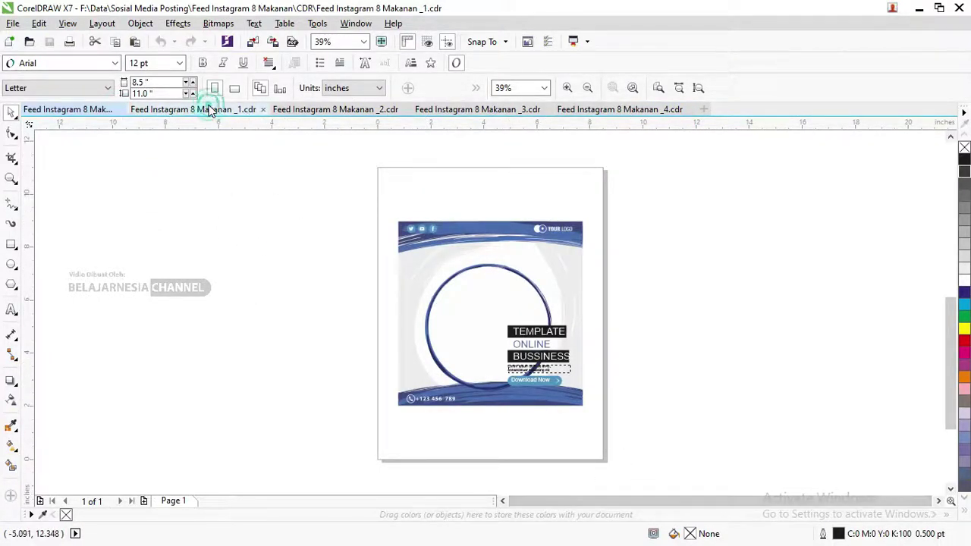
pyautogui.hotkey('alt', 'Tab')
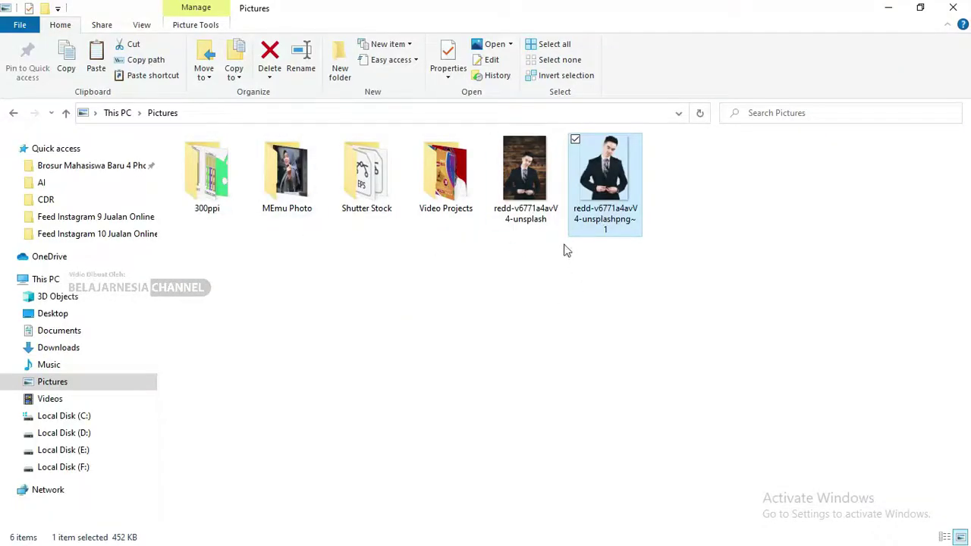
# Step: Bring the businessman photo from Pictures in at 175% and PowerClip it into the blue circle
pyautogui.moveTo(525, 198)
pyautogui.mouseDown()
pyautogui.moveTo(479, 370)
pyautogui.moveTo(465, 385)
pyautogui.moveTo(242, 268)
pyautogui.moveTo(338, 253)
pyautogui.mouseUp()
pyautogui.hotkey('alt', 'Tab')
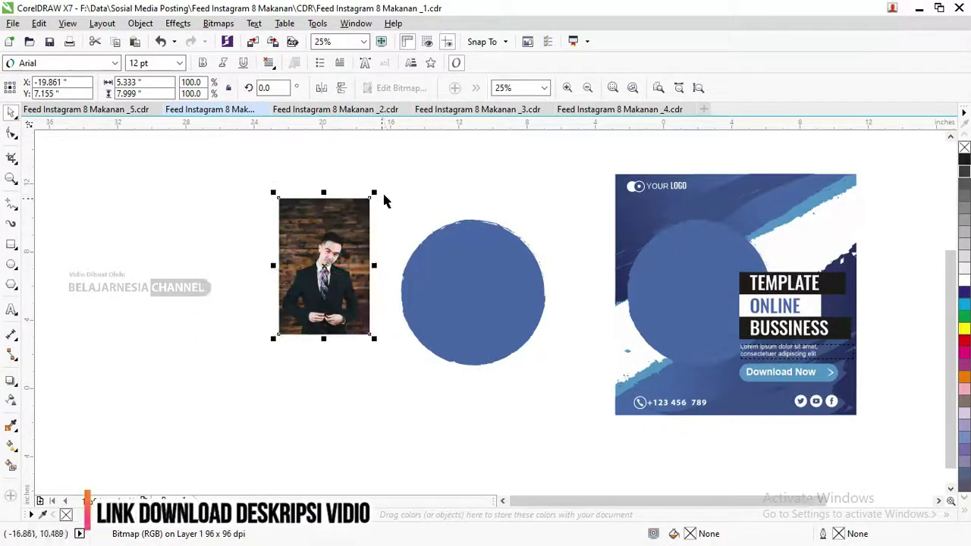
pyautogui.moveTo(376, 195); pyautogui.dragTo(455, 146)
pyautogui.moveTo(365, 202); pyautogui.dragTo(255, 202)
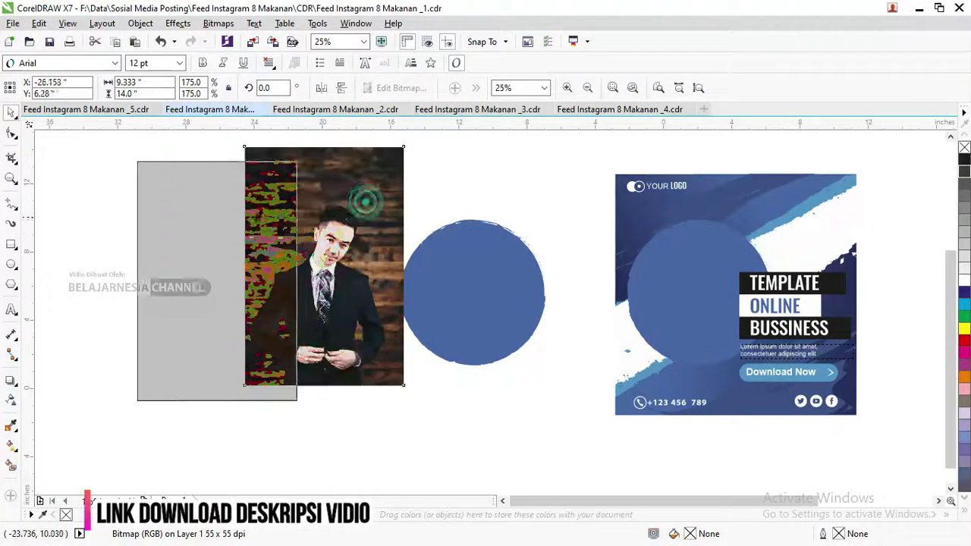
pyautogui.rightClick(258, 162)
pyautogui.click(318, 169)
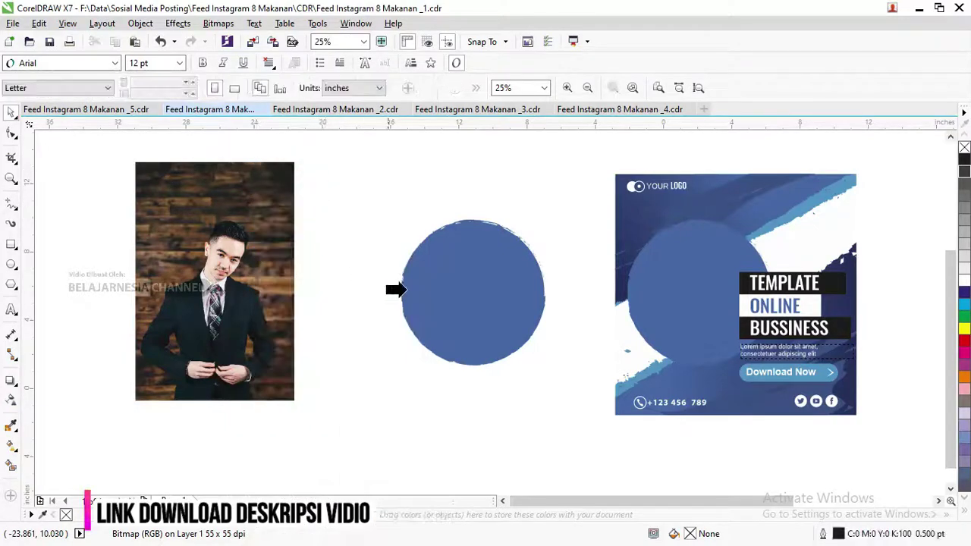
pyautogui.click(451, 292)
# Step: Undo the PowerClip and deselect, leaving the photo separate beside the blue circle
pyautogui.scroll(3, 453, 241)
pyautogui.scroll(-2, 454, 242)
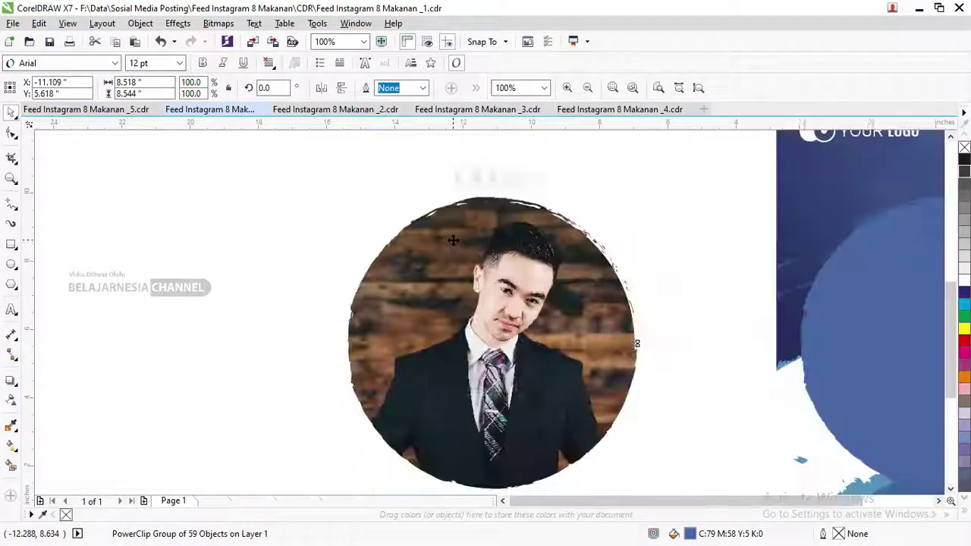
pyautogui.scroll(-1, 453, 242)
pyautogui.hotkey('ctrl', 'z')
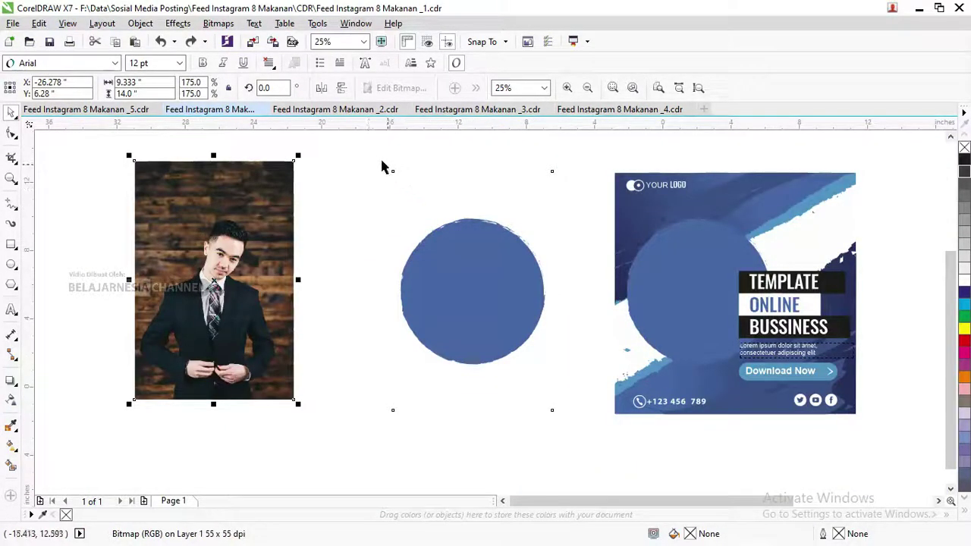
pyautogui.click(368, 151)
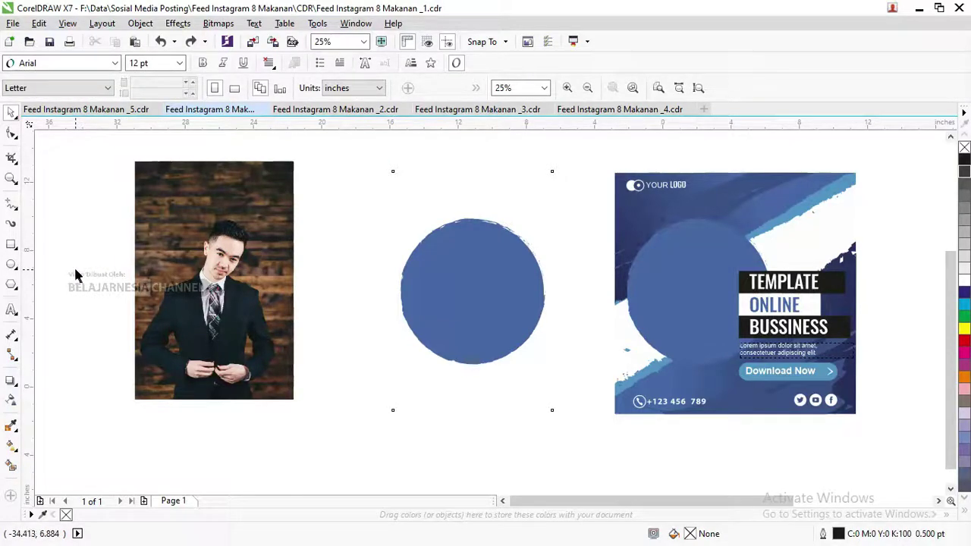
pyautogui.scroll(1, 488, 232)
pyautogui.scroll(1, 390, 184)
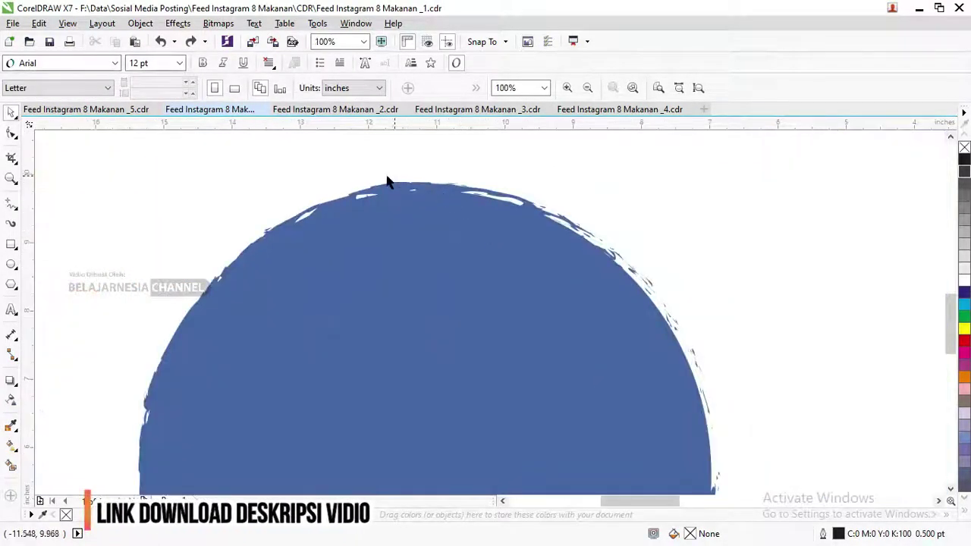
pyautogui.scroll(-2, 639, 336)
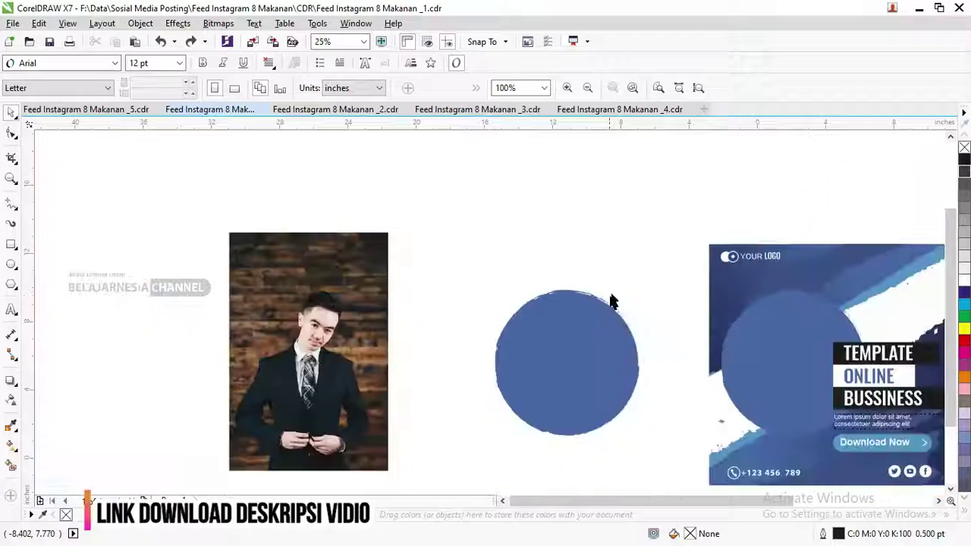
# Step: Draw a 7.473-inch circle inside the blue brush circle and PowerClip the businessman photo into it
pyautogui.click(11, 265)
pyautogui.moveTo(569, 369)
pyautogui.mouseDown()
pyautogui.moveTo(599, 412)
pyautogui.moveTo(622, 410)
pyautogui.moveTo(631, 423)
pyautogui.mouseUp()
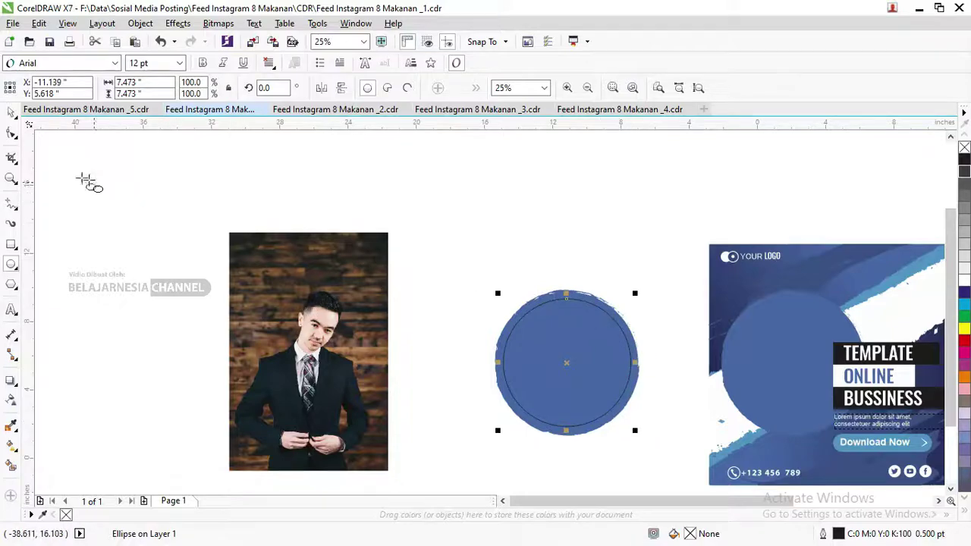
pyautogui.click(10, 113)
pyautogui.click(392, 332)
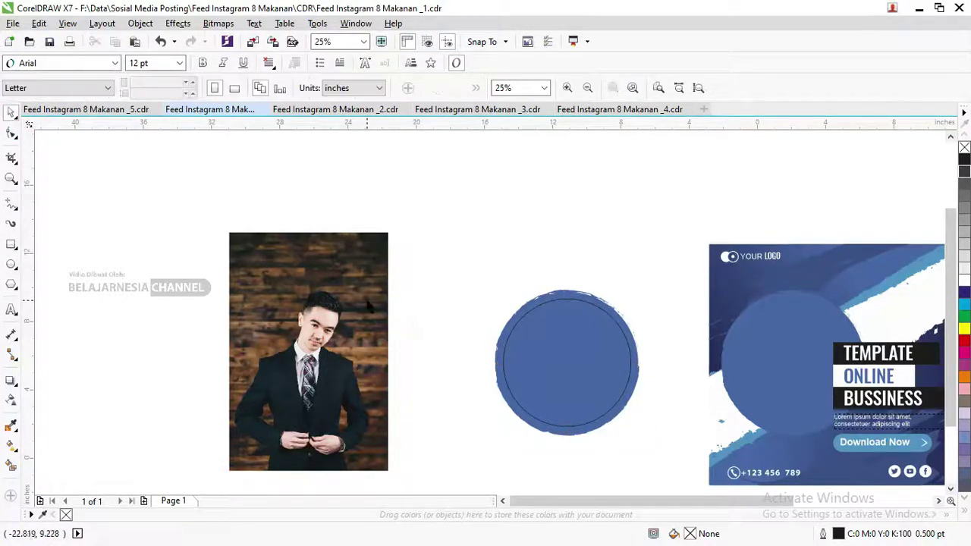
pyautogui.rightClick(368, 319)
pyautogui.click(402, 169)
pyautogui.click(580, 342)
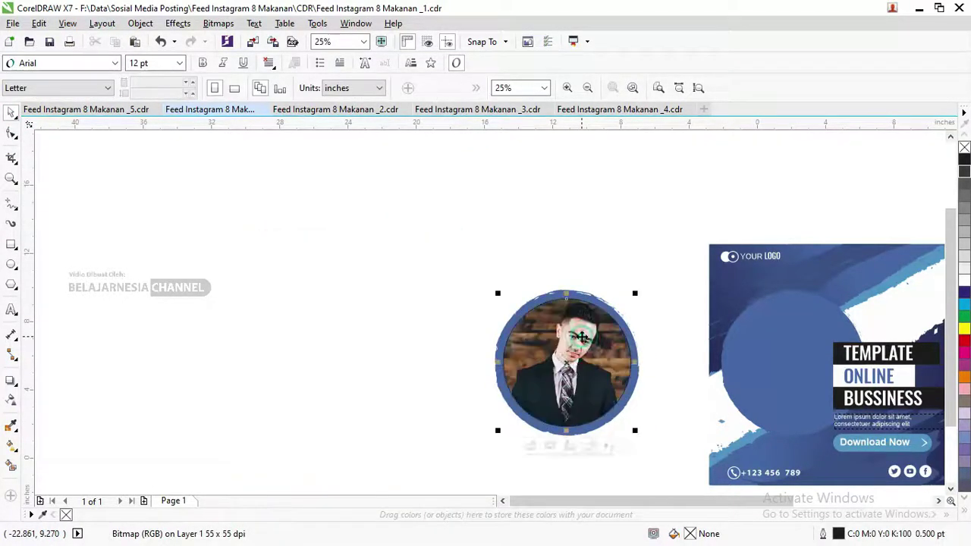
pyautogui.scroll(1, 649, 350)
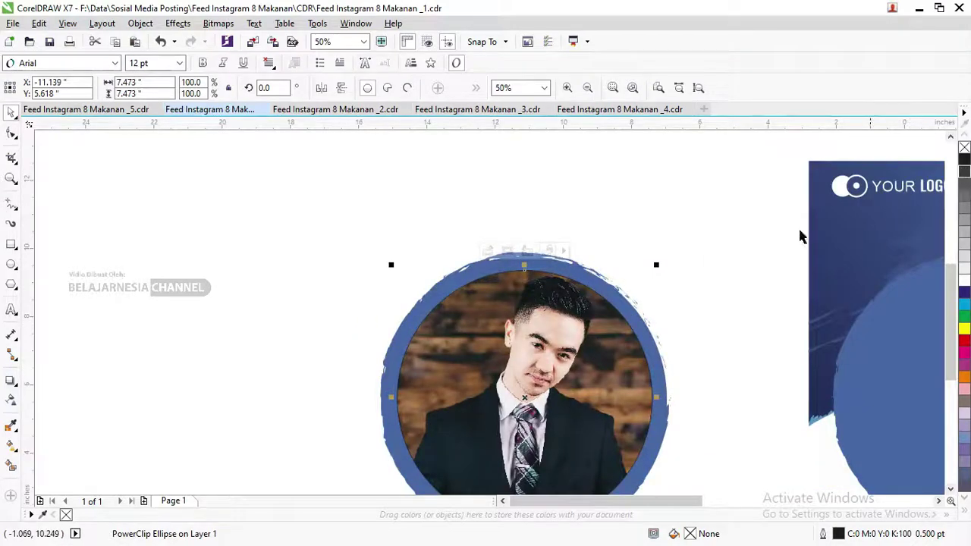
# Step: Remove the photo circle's outline and enlarge it slightly, then undo the enlargement
pyautogui.rightClick(964, 148)
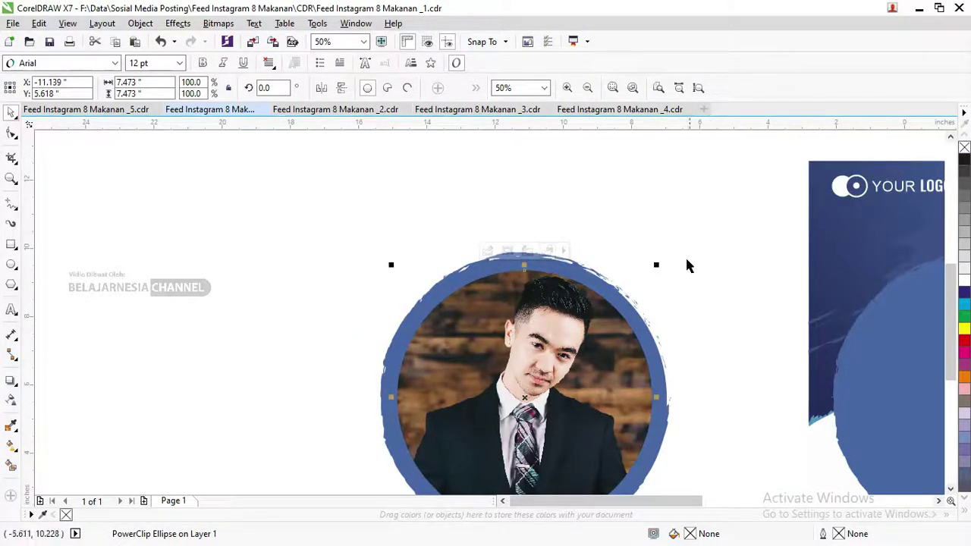
pyautogui.moveTo(656, 267); pyautogui.dragTo(667, 261)
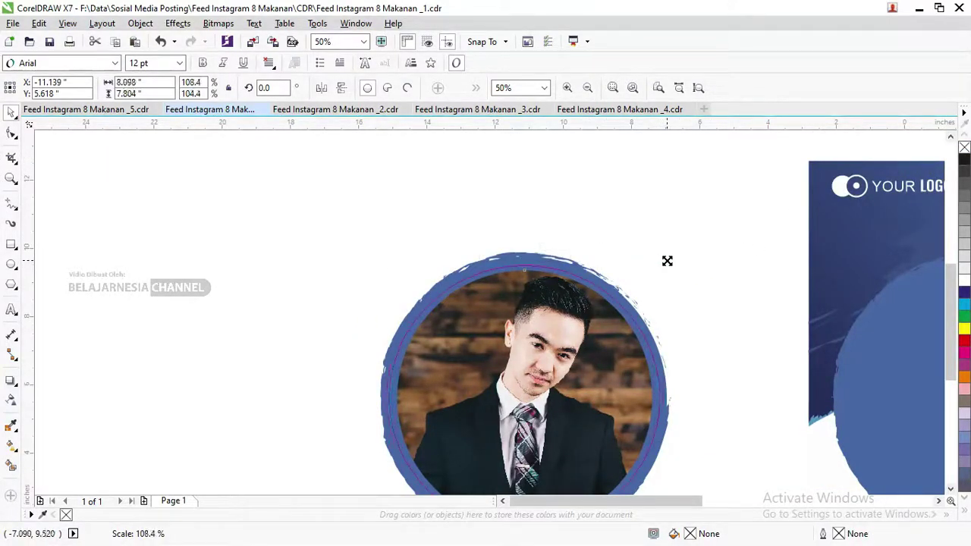
pyautogui.moveTo(664, 260); pyautogui.dragTo(672, 258)
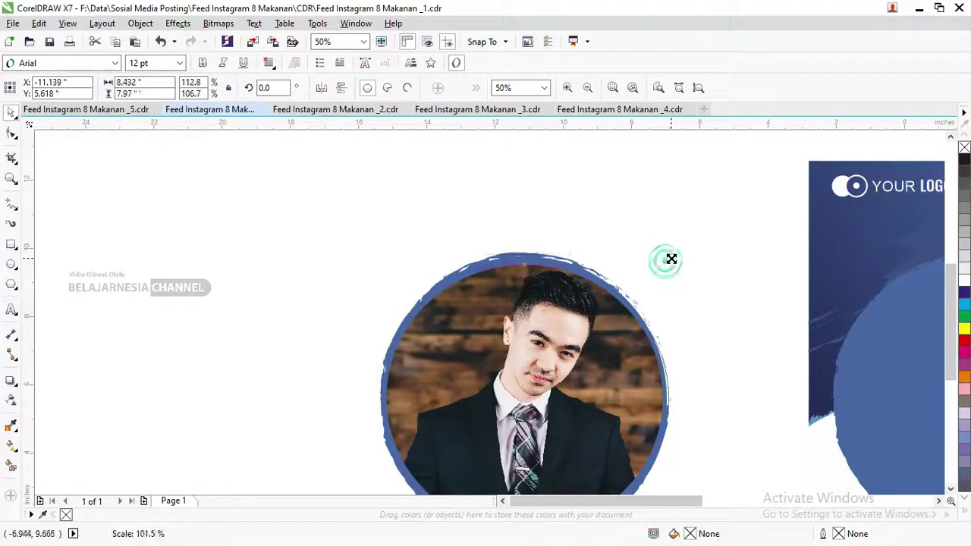
pyautogui.scroll(-1, 672, 258)
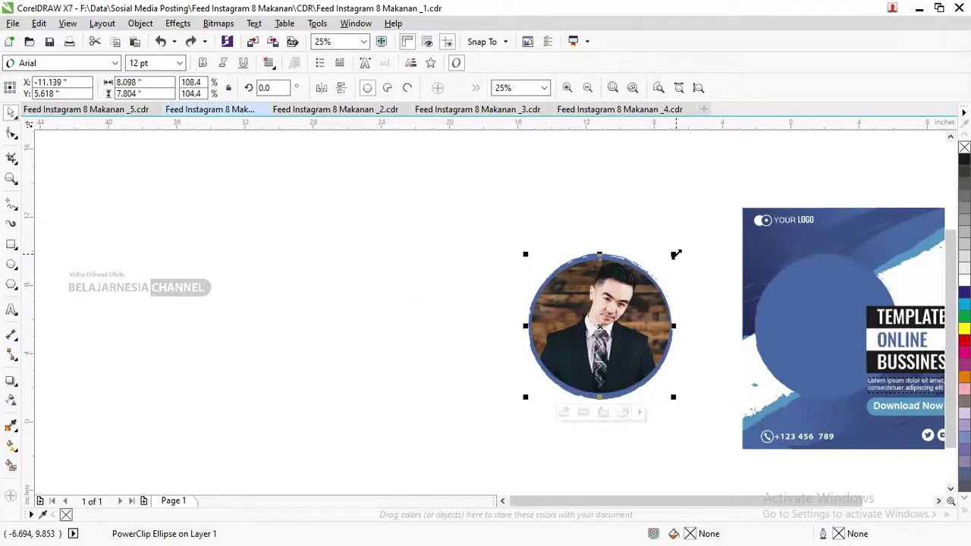
pyautogui.hotkey('ctrl', 'z')
# Step: Resize the photo circle to about 107%, then undo back to a separate, unclipped photo
pyautogui.moveTo(669, 257); pyautogui.dragTo(667, 260)
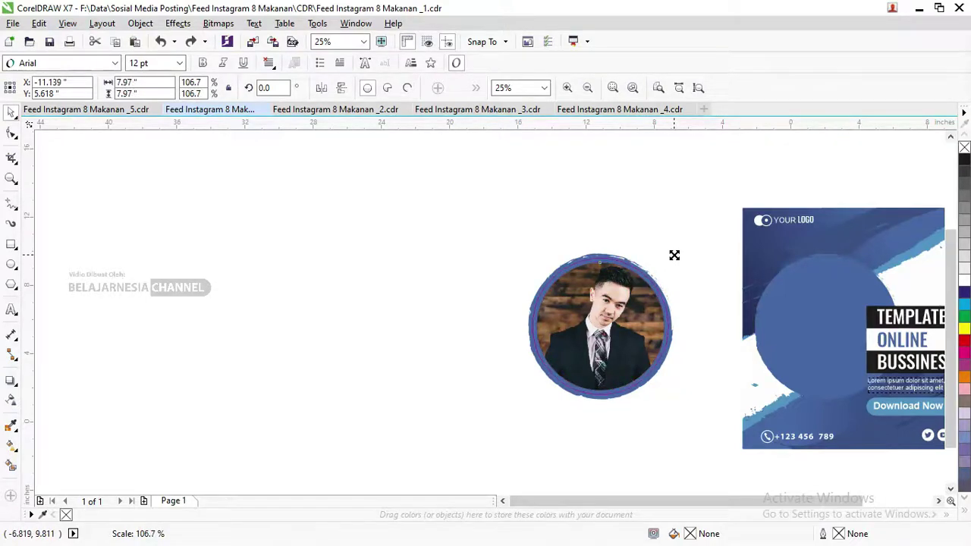
pyautogui.moveTo(674, 255); pyautogui.dragTo(672, 251)
pyautogui.click(665, 238)
pyautogui.scroll(-1, 595, 273)
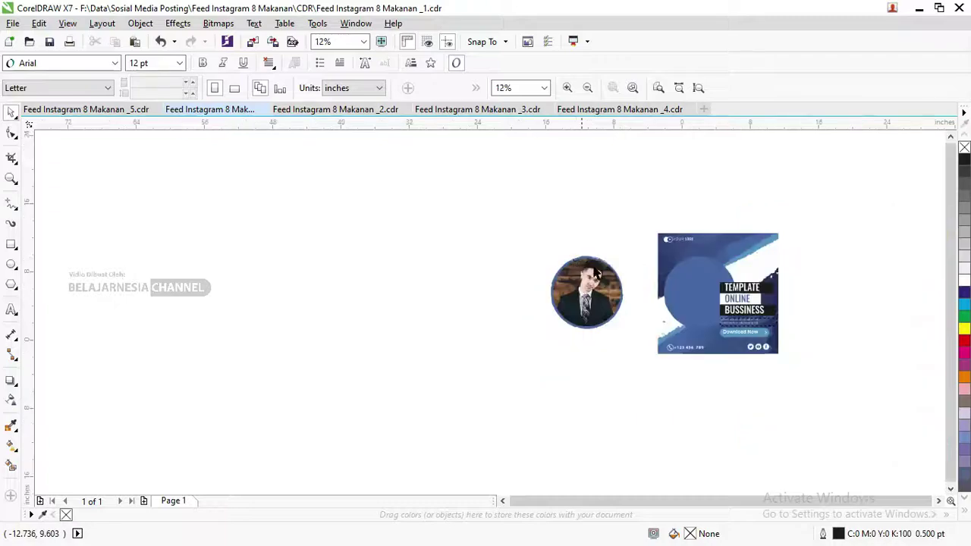
pyautogui.scroll(2, 628, 275)
pyautogui.scroll(1, 576, 256)
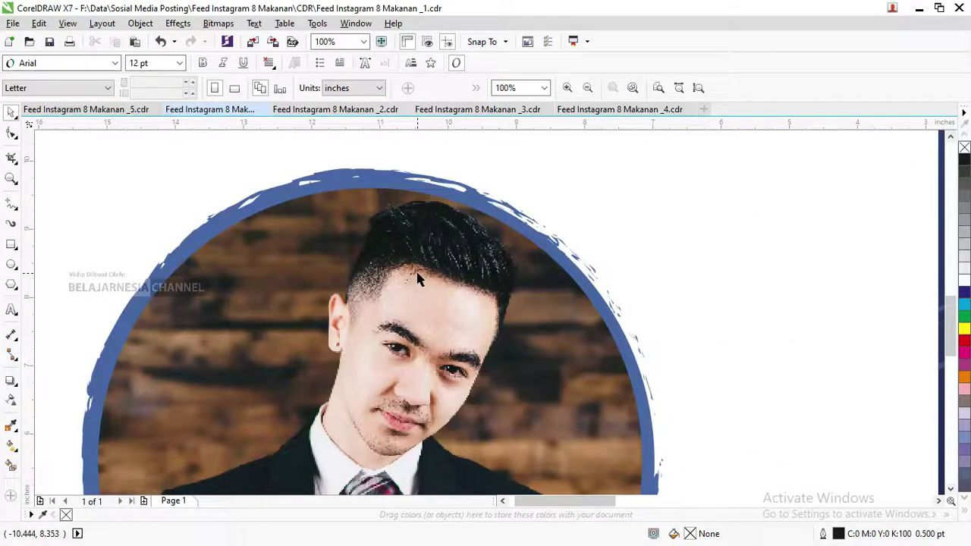
pyautogui.scroll(-2, 418, 278)
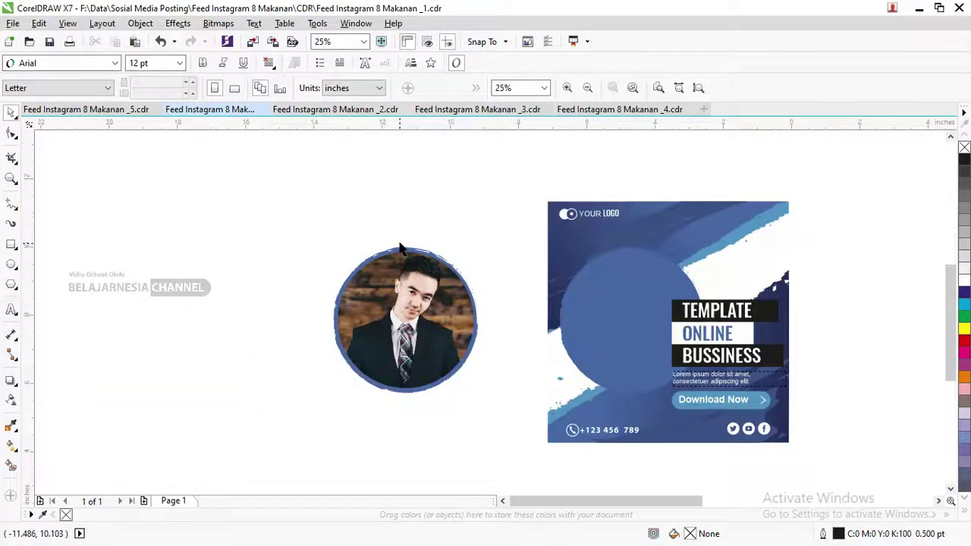
pyautogui.scroll(1, 386, 251)
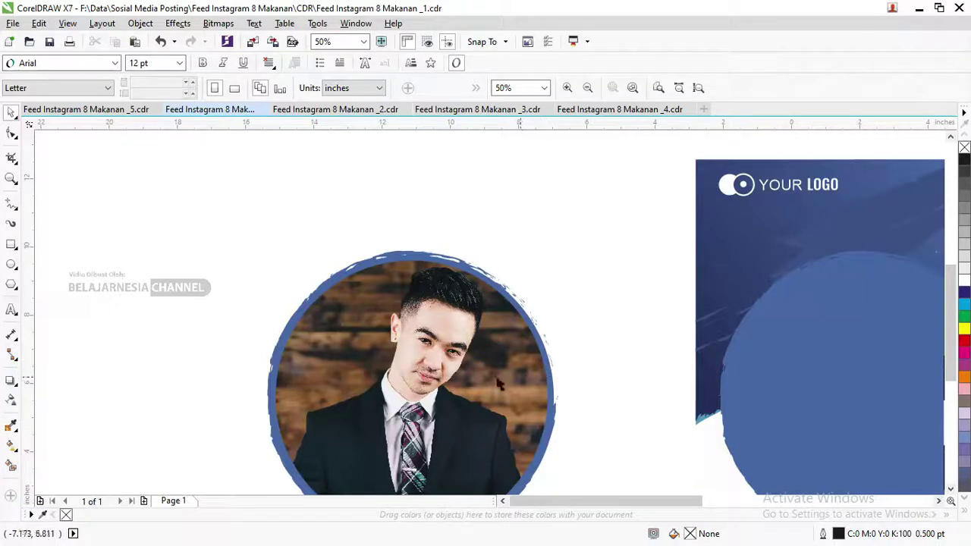
pyautogui.scroll(-1, 322, 292)
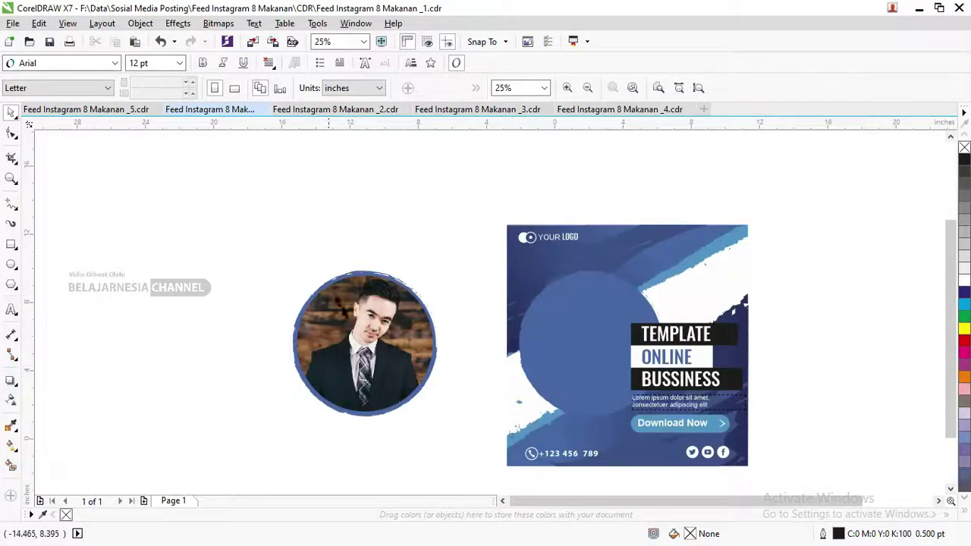
pyautogui.click(361, 322)
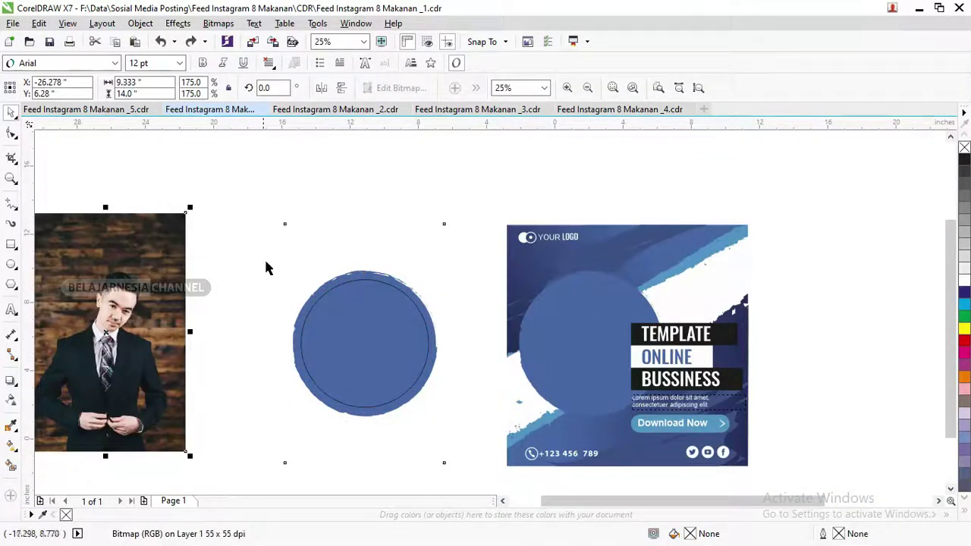
# Step: Try a PowerClip into the inner circle, undo it, and move that circle below the blue circle
pyautogui.rightClick(179, 250)
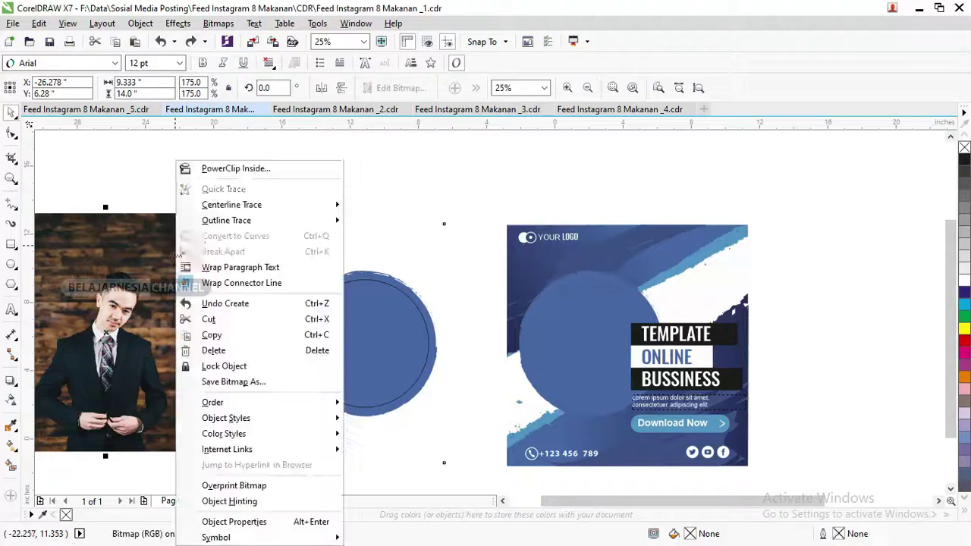
pyautogui.click(232, 168)
pyautogui.click(338, 307)
pyautogui.hotkey('ctrl', 'z')
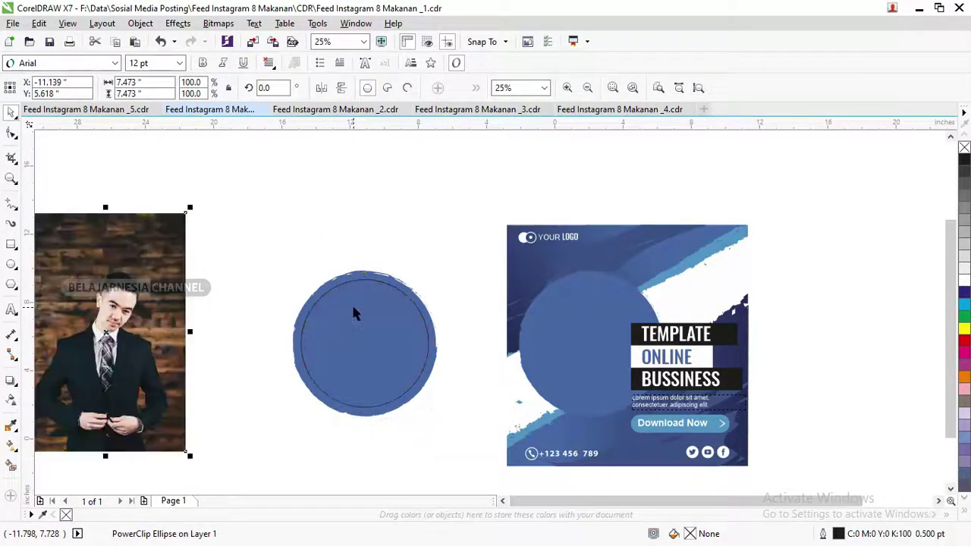
pyautogui.moveTo(354, 310); pyautogui.dragTo(278, 459)
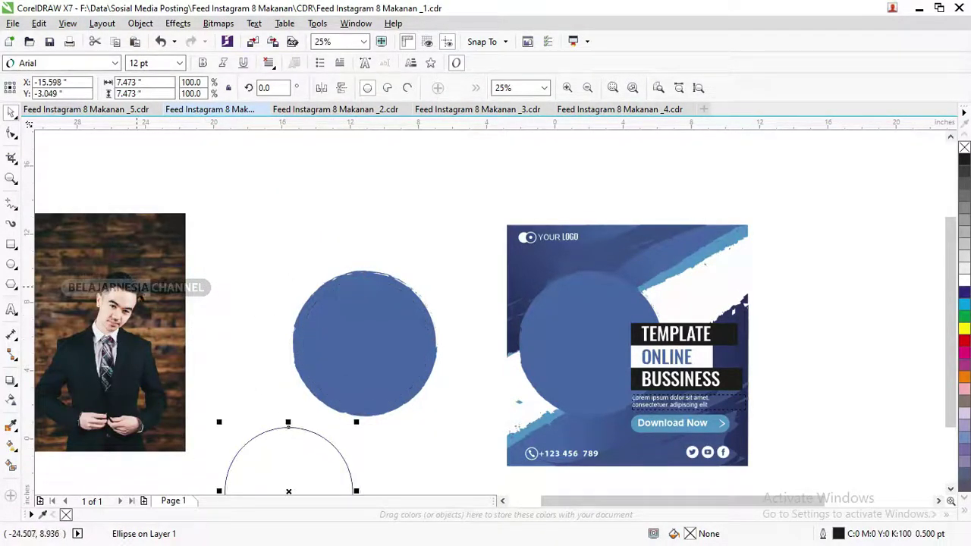
# Step: PowerClip the businessman photo into the blue brush circle
pyautogui.rightClick(132, 341)
pyautogui.click(211, 166)
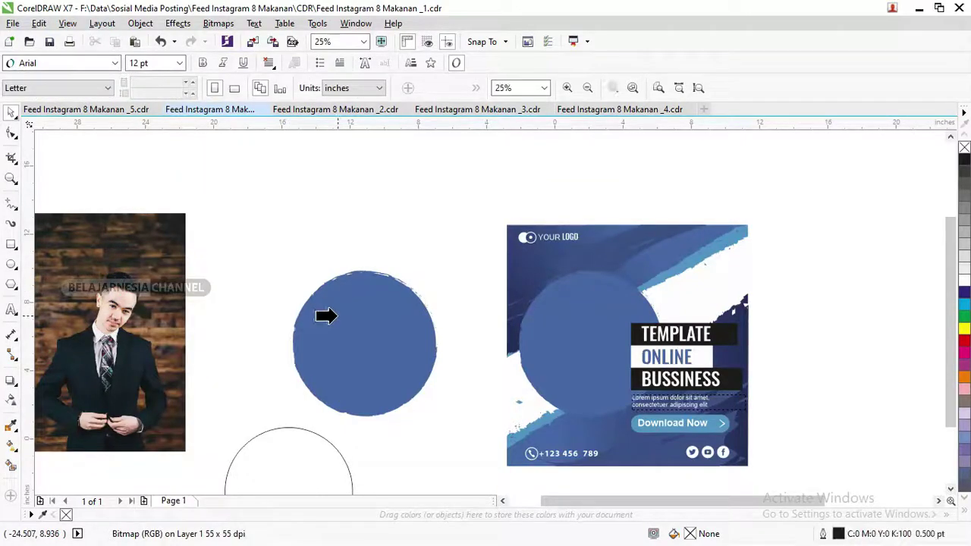
pyautogui.click(345, 304)
pyautogui.scroll(2, 353, 277)
pyautogui.scroll(-3, 433, 258)
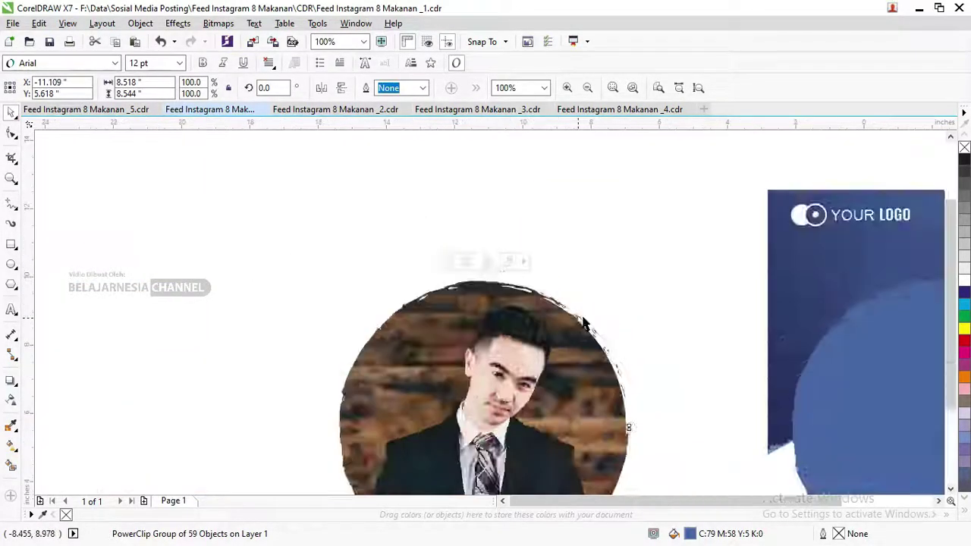
pyautogui.scroll(-2, 455, 288)
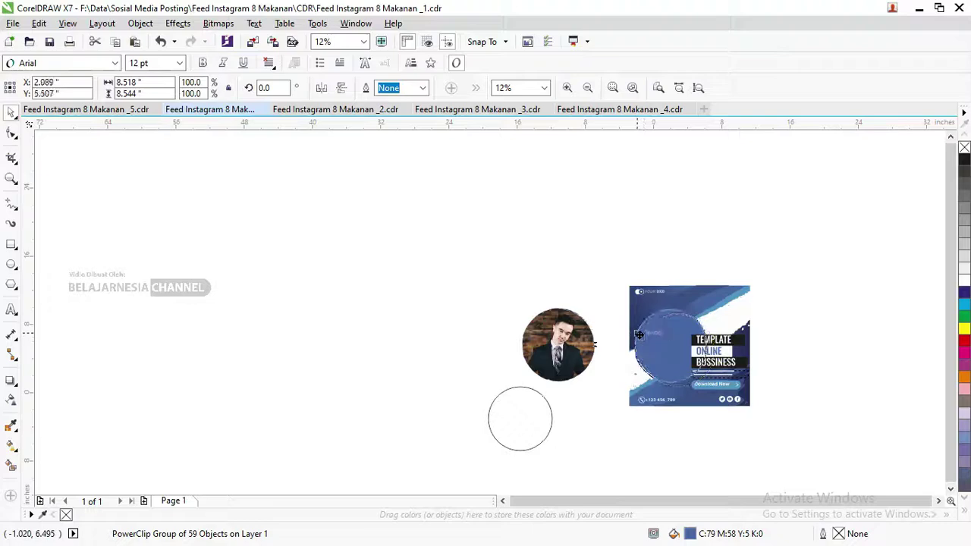
# Step: Place the photo circle onto the template card's circle and switch to the _2.cdr document
pyautogui.moveTo(654, 334); pyautogui.dragTo(660, 330)
pyautogui.scroll(2, 664, 315)
pyautogui.scroll(3, 664, 315)
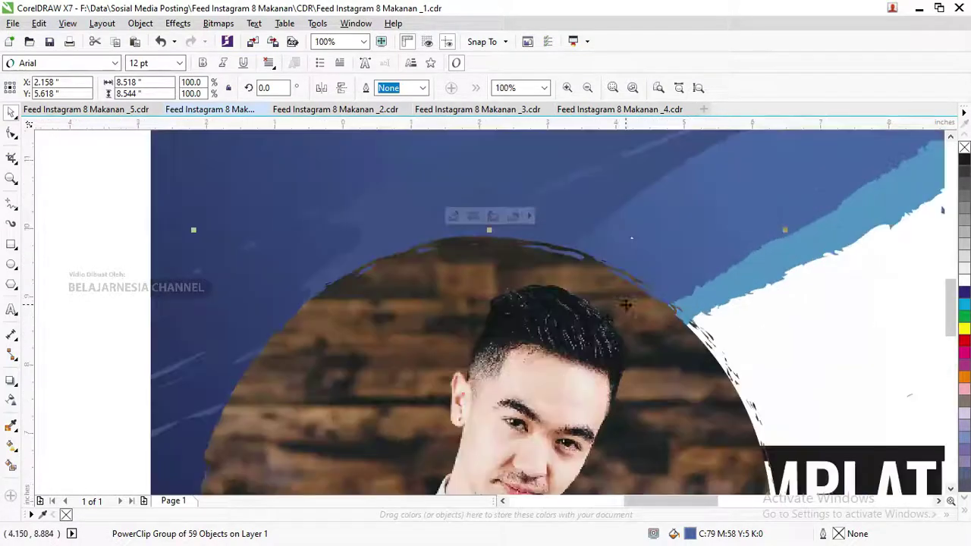
pyautogui.scroll(-2, 528, 324)
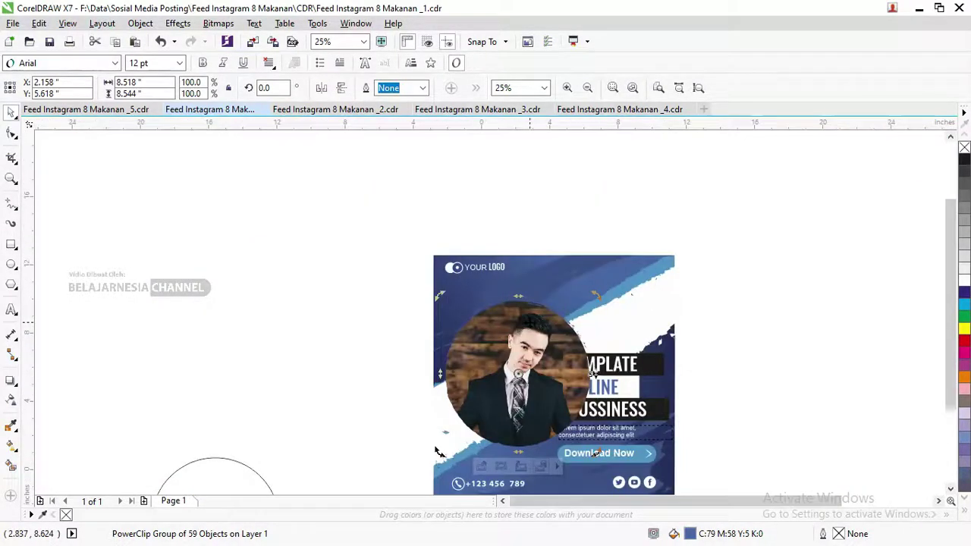
pyautogui.click(352, 111)
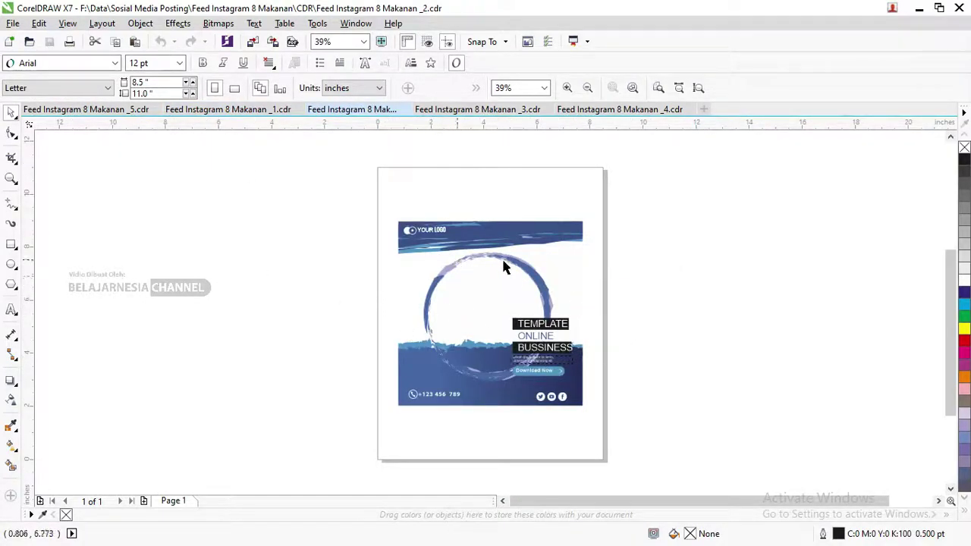
# Step: In the _3 document, move the white circle left and undo the move
pyautogui.click(463, 111)
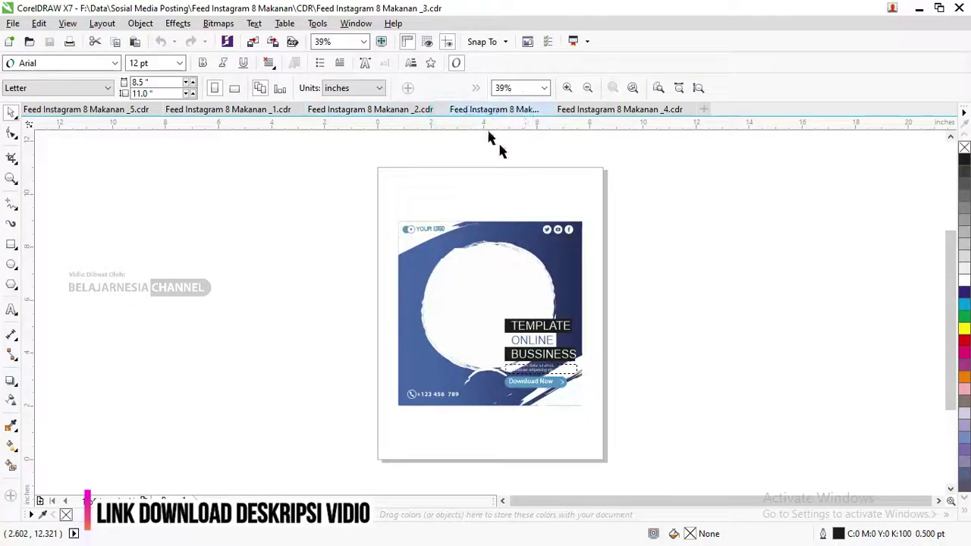
pyautogui.click(511, 277)
pyautogui.moveTo(511, 277); pyautogui.dragTo(481, 283)
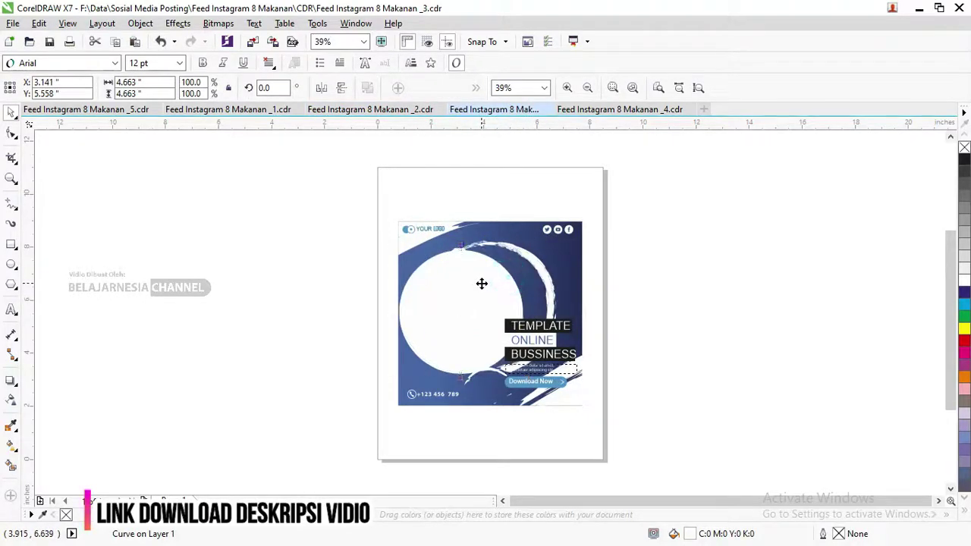
pyautogui.hotkey('ctrl', 'z')
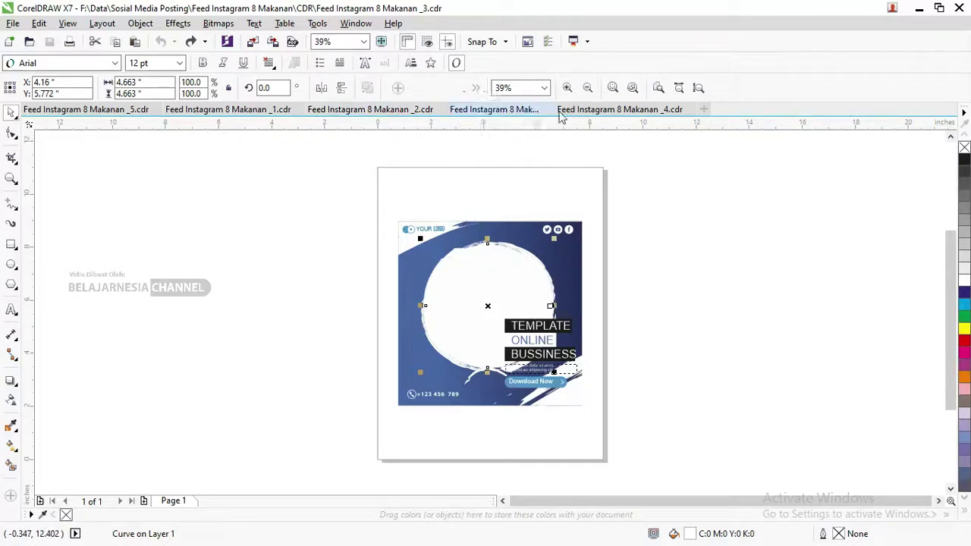
# Step: Cycle through the _4, _3, _2 and _1 documents, ending on the _5 template
pyautogui.click(605, 111)
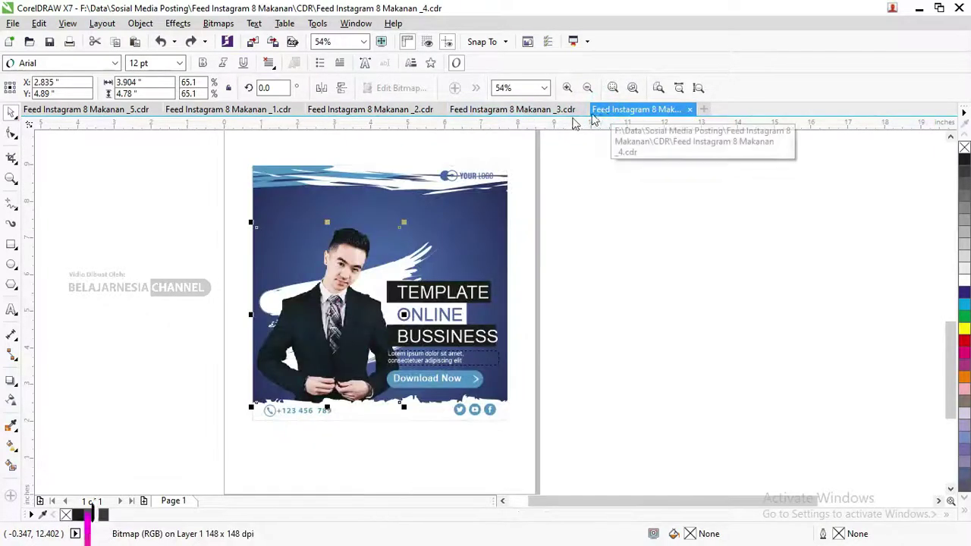
pyautogui.click(520, 109)
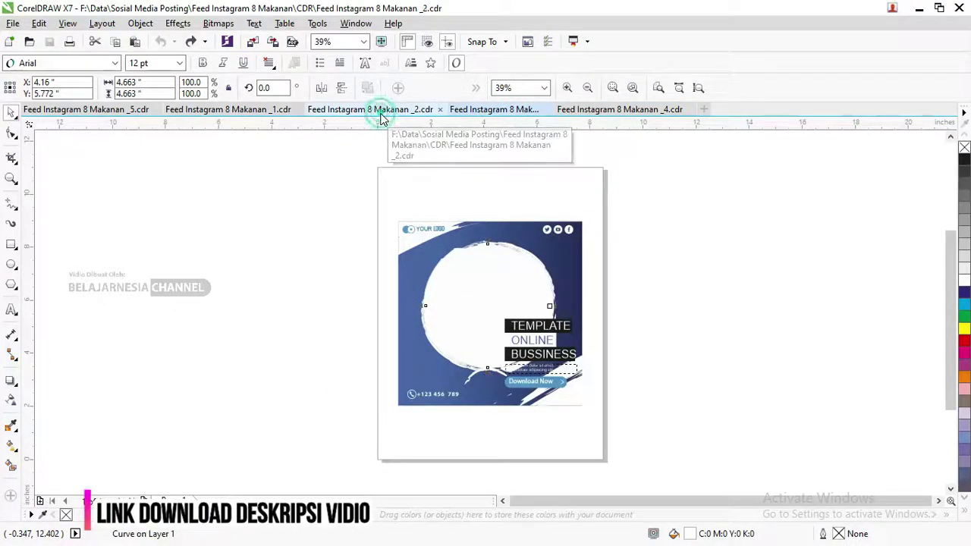
pyautogui.click(383, 112)
pyautogui.click(260, 112)
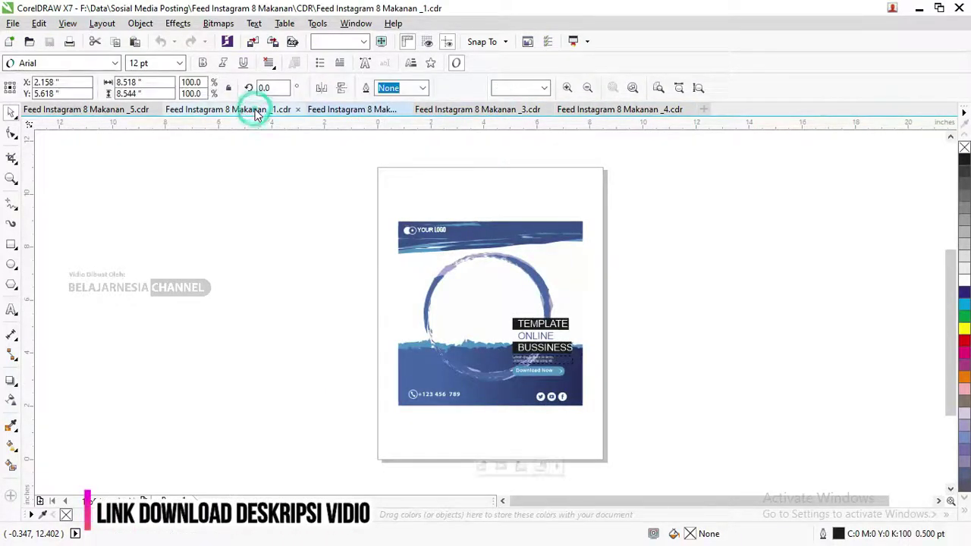
pyautogui.click(124, 114)
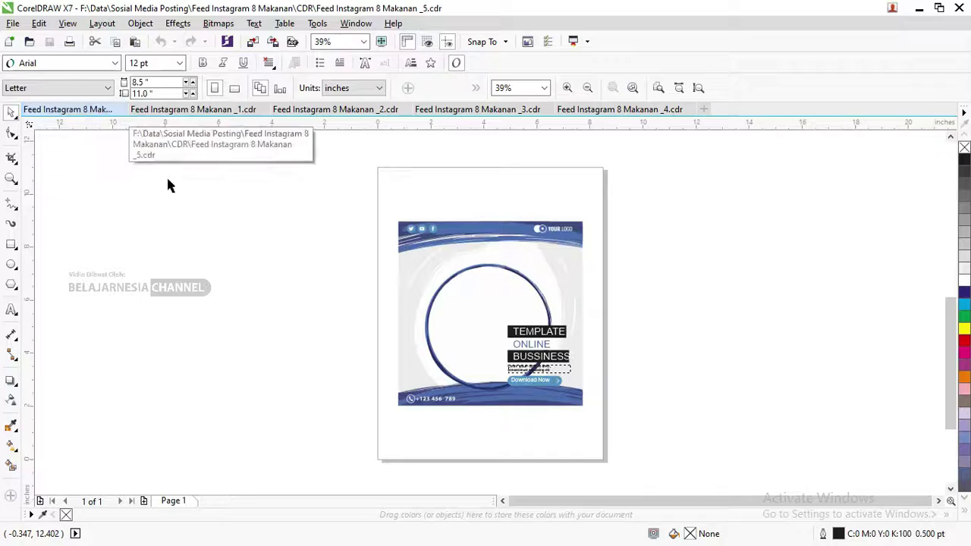
# Step: Test-move the blue ring group and undo, then draw a plain circle left of the page
pyautogui.scroll(2, 468, 314)
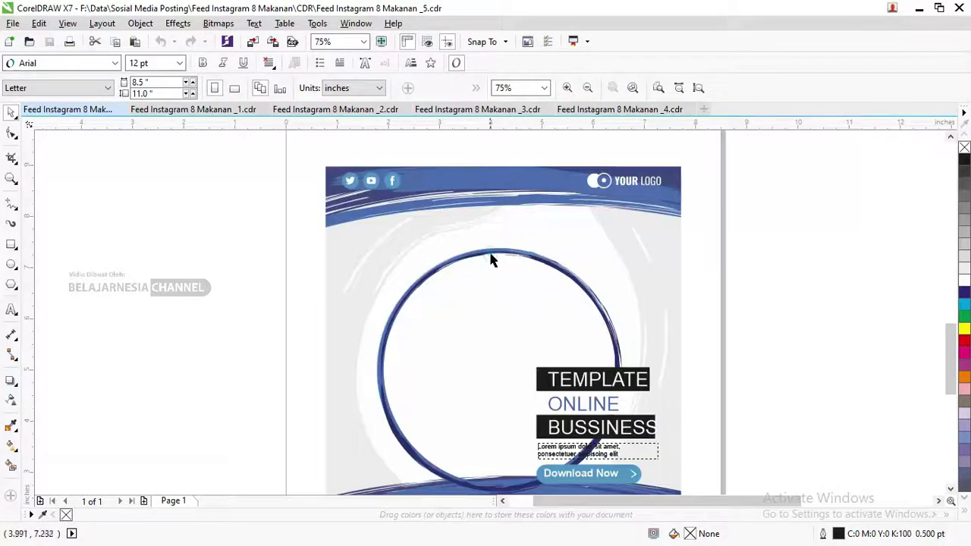
pyautogui.click(493, 254)
pyautogui.moveTo(498, 254); pyautogui.dragTo(481, 253)
pyautogui.hotkey('ctrl', 'z')
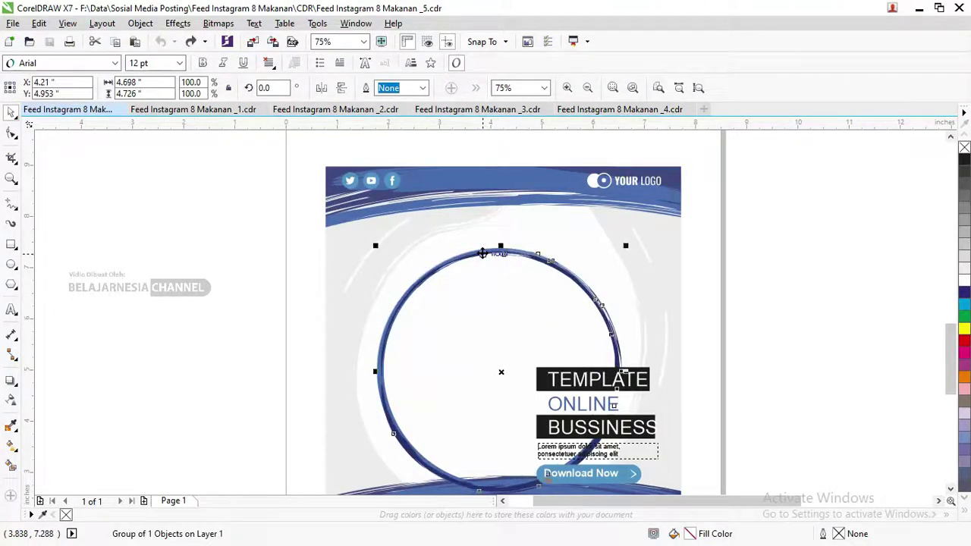
pyautogui.scroll(-2, 465, 293)
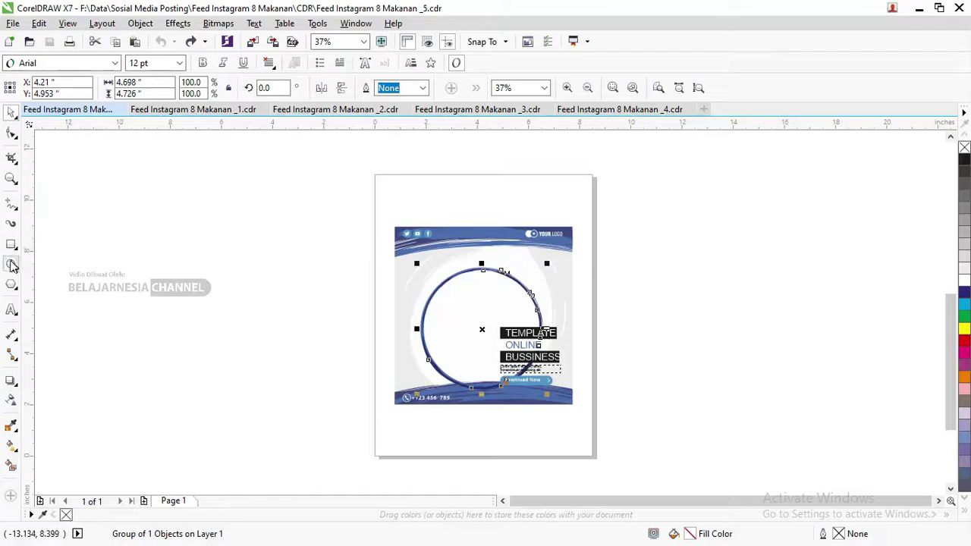
pyautogui.click(12, 264)
pyautogui.moveTo(220, 259)
pyautogui.mouseDown()
pyautogui.moveTo(279, 310)
pyautogui.moveTo(271, 305)
pyautogui.mouseUp()
# Step: Drag the businessman photo from Explorer's Pictures folder onto the CorelDRAW canvas below the circle
pyautogui.hotkey('alt', 'Tab')
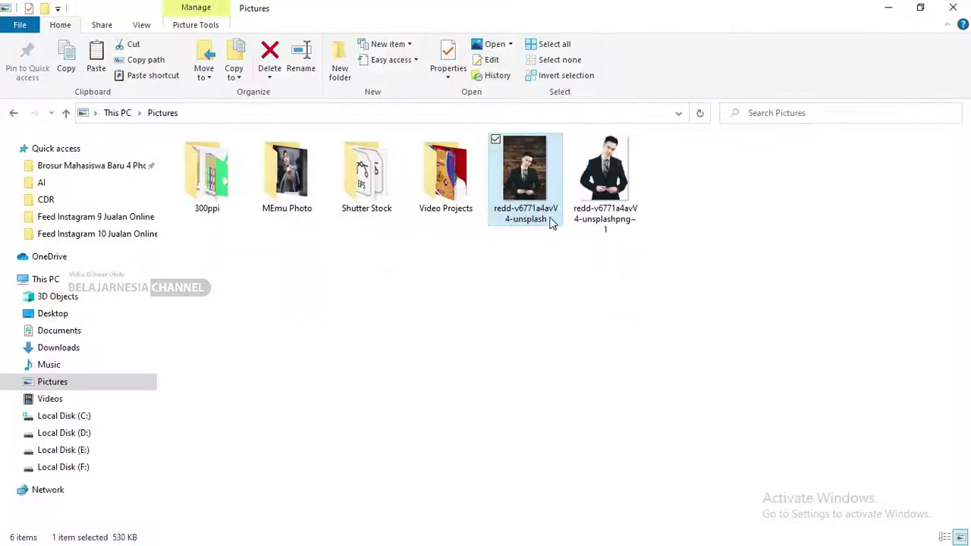
pyautogui.moveTo(552, 217); pyautogui.dragTo(443, 328)
pyautogui.hotkey('alt', 'Tab')
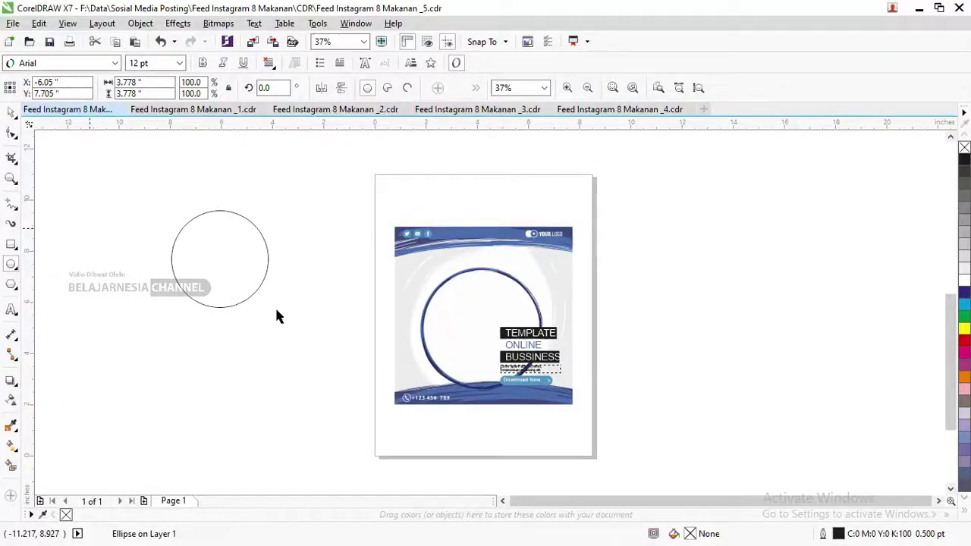
pyautogui.moveTo(443, 328)
pyautogui.mouseDown()
pyautogui.moveTo(274, 305)
pyautogui.moveTo(243, 400)
pyautogui.mouseUp()
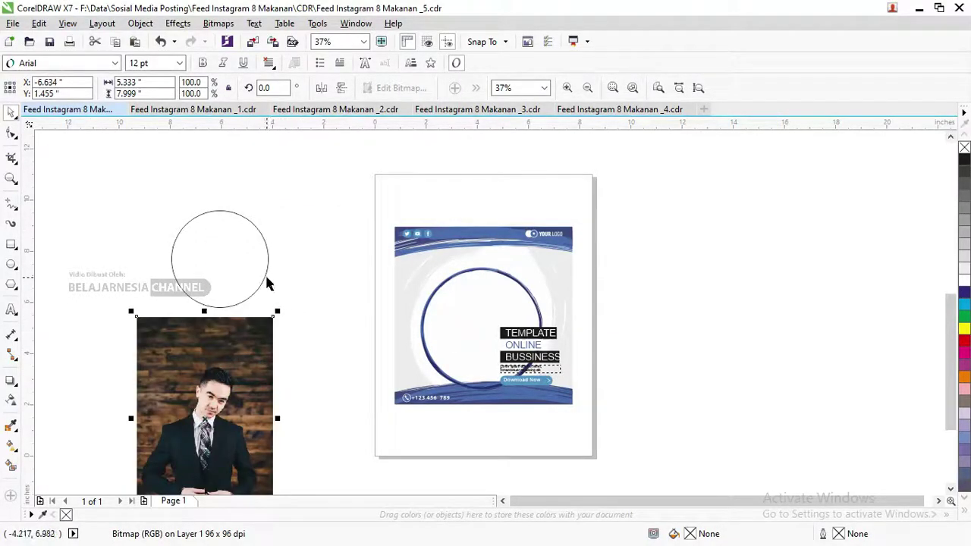
# Step: PowerClip the dropped businessman photo into the new circle
pyautogui.rightClick(258, 342)
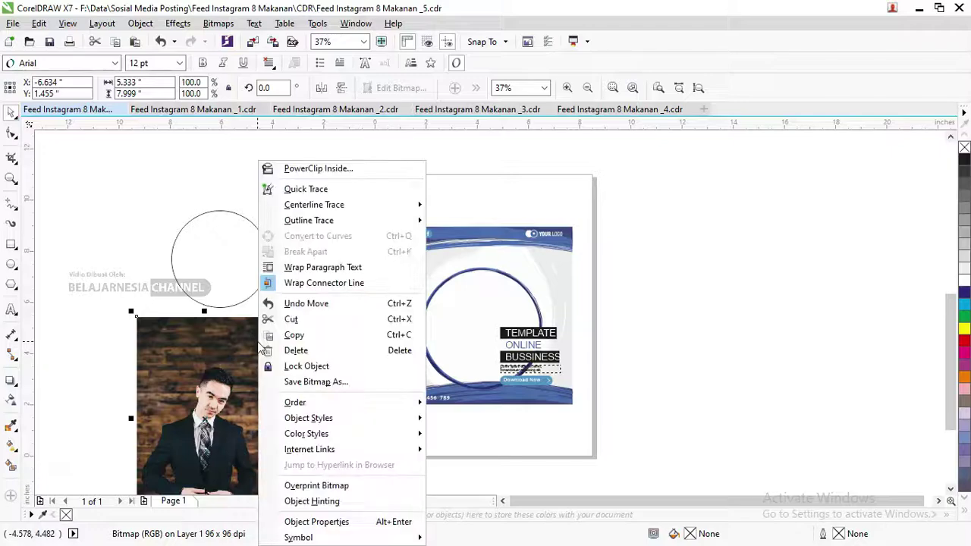
pyautogui.click(318, 165)
pyautogui.click(219, 222)
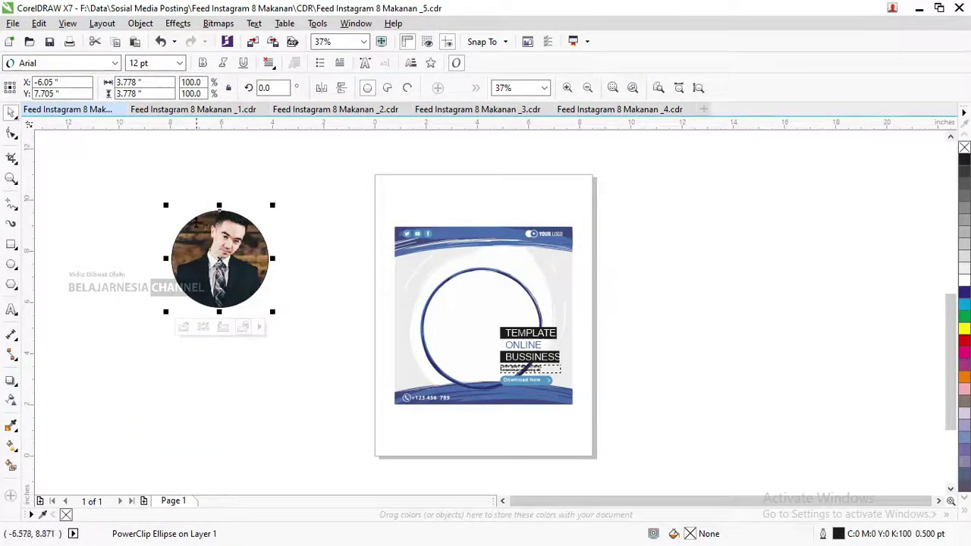
pyautogui.scroll(2, 201, 227)
# Step: Edit the PowerClip contents, shrinking the photo to 76.6% and shifting it left, then finish editing
pyautogui.rightClick(215, 238)
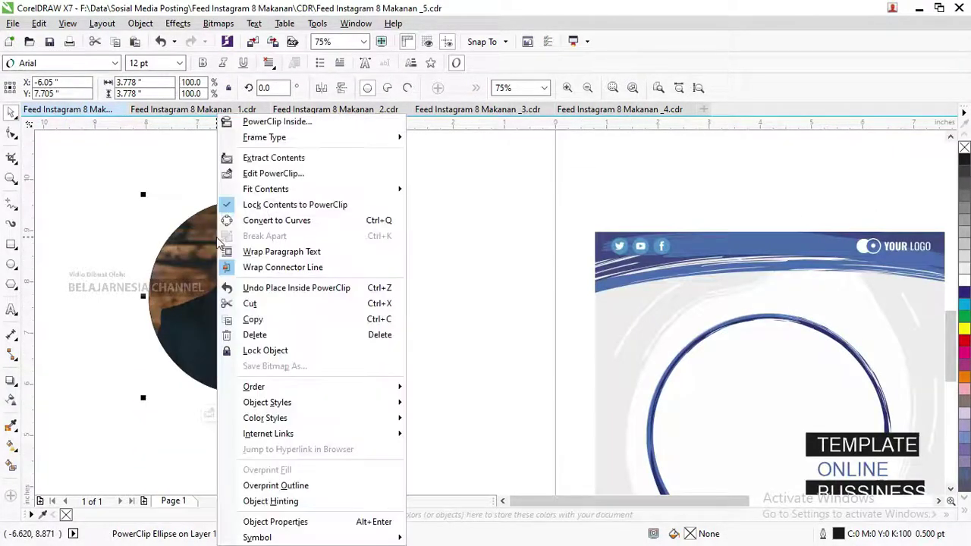
pyautogui.click(273, 174)
pyautogui.scroll(-2, 312, 220)
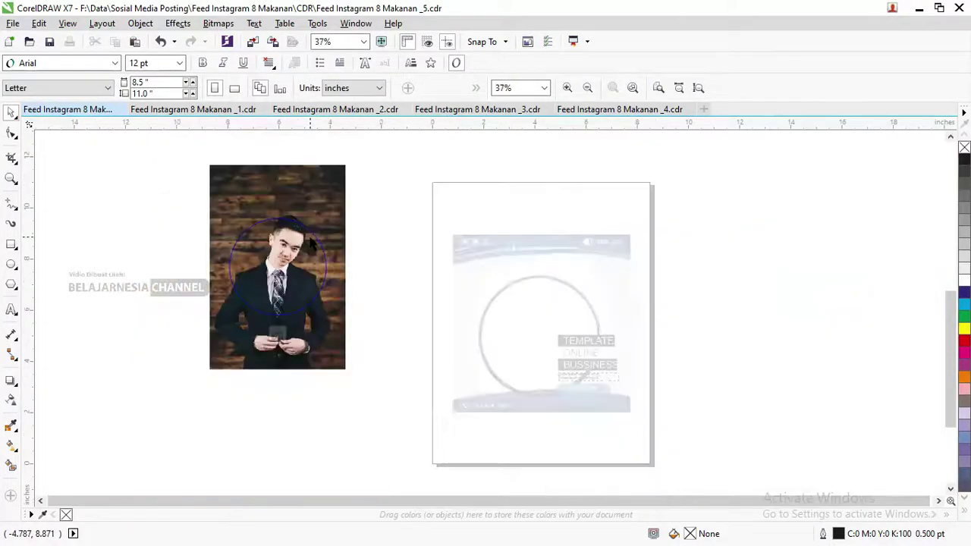
pyautogui.click(314, 220)
pyautogui.moveTo(345, 163); pyautogui.dragTo(333, 183)
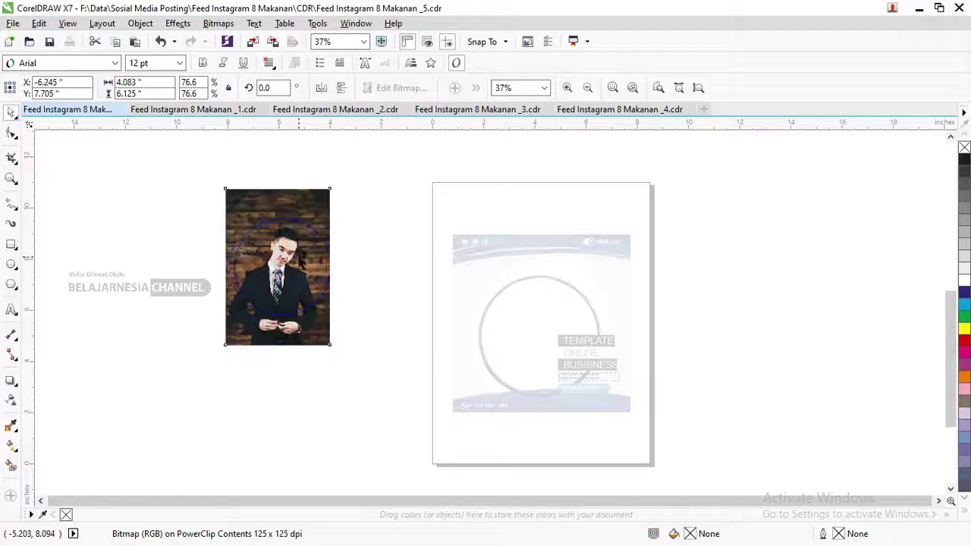
pyautogui.moveTo(302, 258)
pyautogui.mouseDown()
pyautogui.moveTo(281, 255)
pyautogui.moveTo(539, 317)
pyautogui.mouseUp()
pyautogui.rightClick(296, 258)
pyautogui.click(279, 256)
pyautogui.rightClick(282, 255)
pyautogui.click(345, 215)
# Step: Scale the photo circle up to about 123% (4.644 inches) so it fills the blue ring behind the headline
pyautogui.scroll(1, 574, 317)
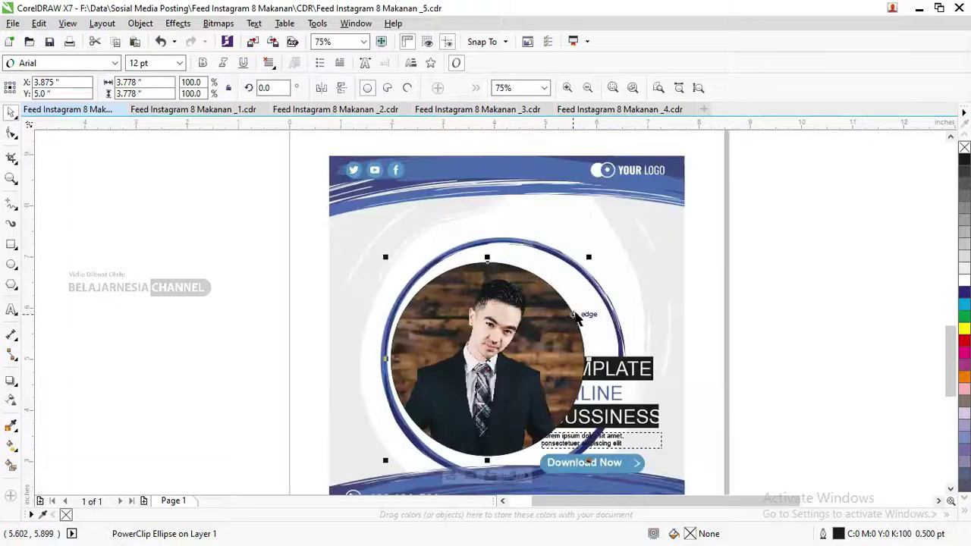
pyautogui.moveTo(590, 259); pyautogui.dragTo(614, 232)
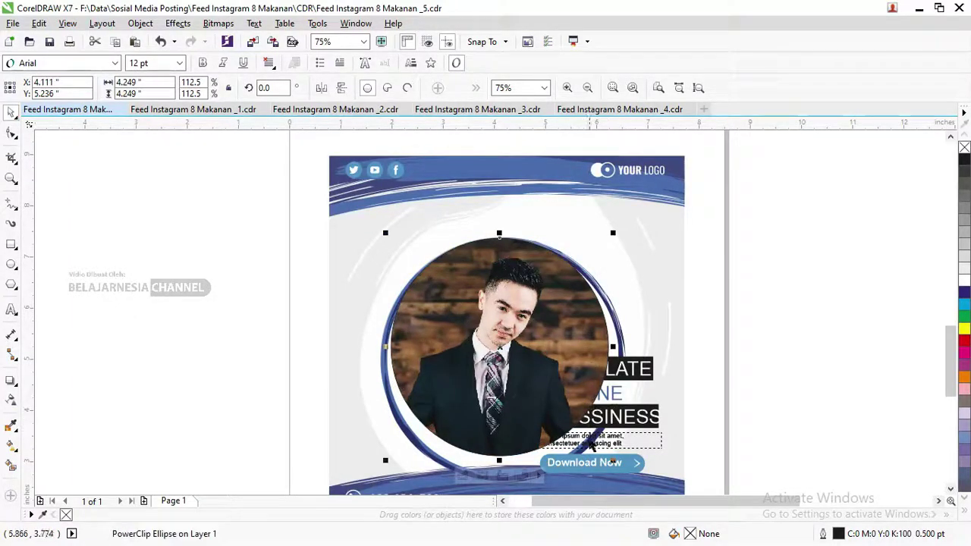
pyautogui.moveTo(613, 460); pyautogui.dragTo(635, 485)
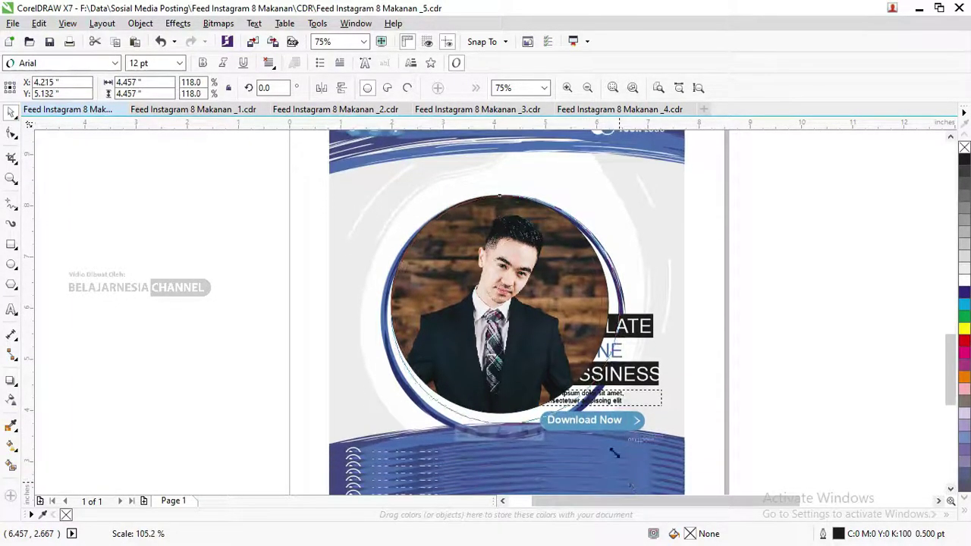
pyautogui.moveTo(524, 334); pyautogui.dragTo(524, 331)
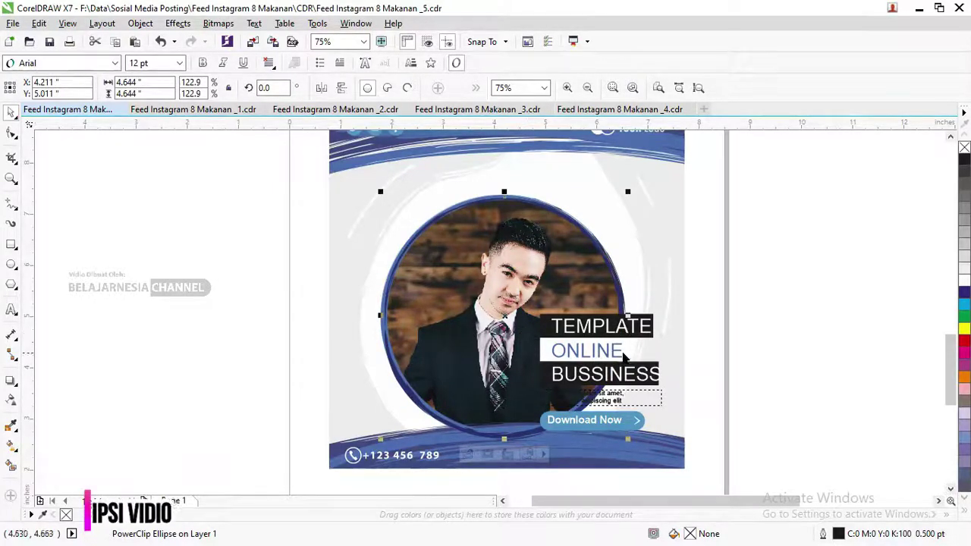
pyautogui.click(774, 276)
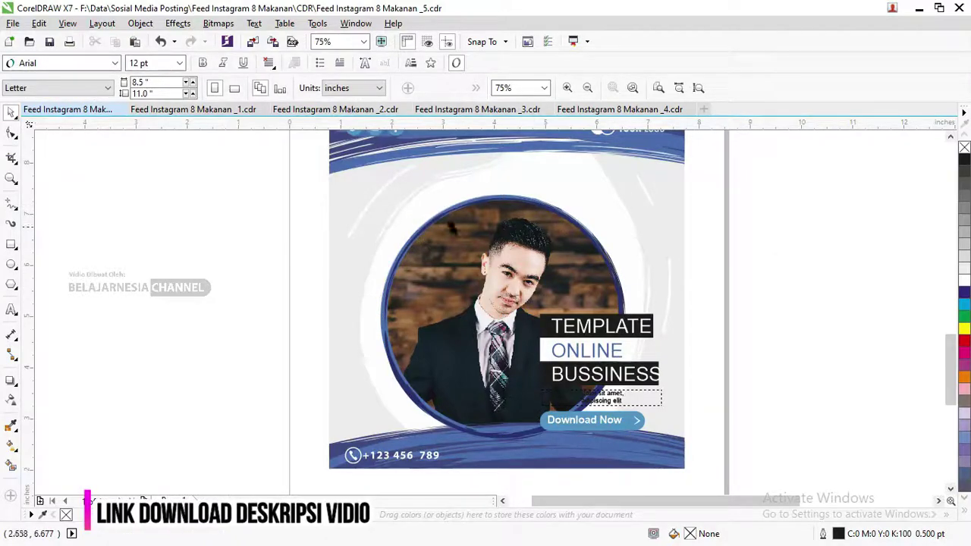
# Step: Try moving the blue ring to the left, then undo and cancel the move
pyautogui.click(417, 255)
pyautogui.moveTo(406, 231); pyautogui.dragTo(345, 238)
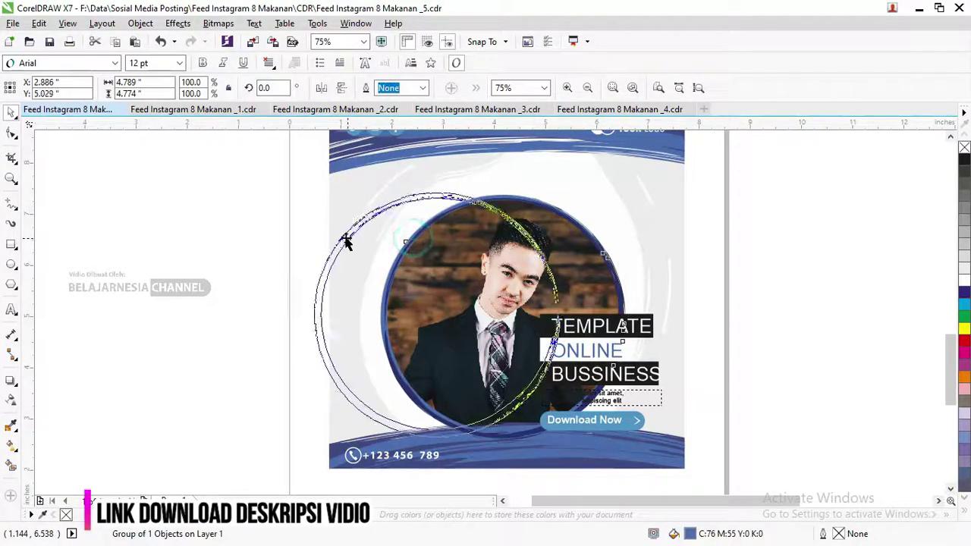
pyautogui.hotkey('ctrl', 'z')
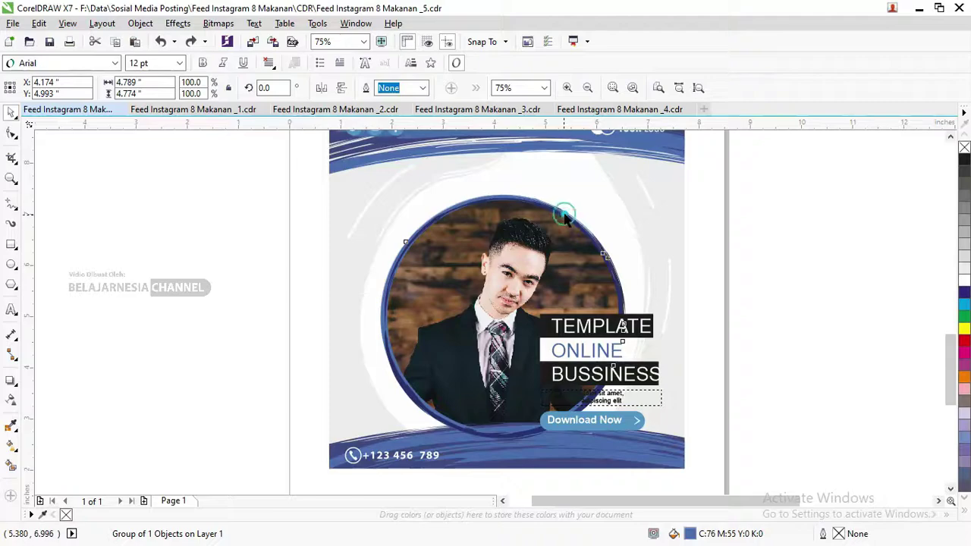
pyautogui.moveTo(565, 218); pyautogui.dragTo(262, 217)
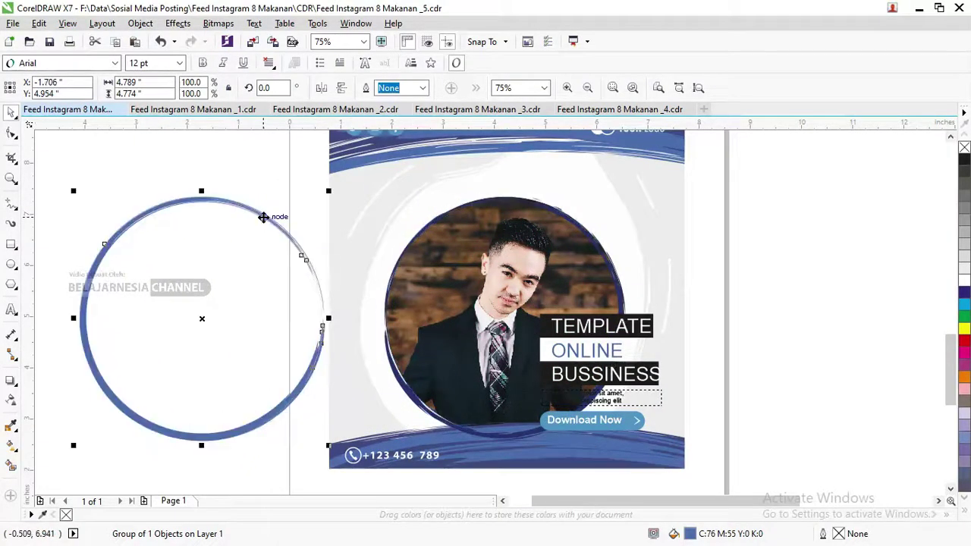
pyautogui.press('Escape')
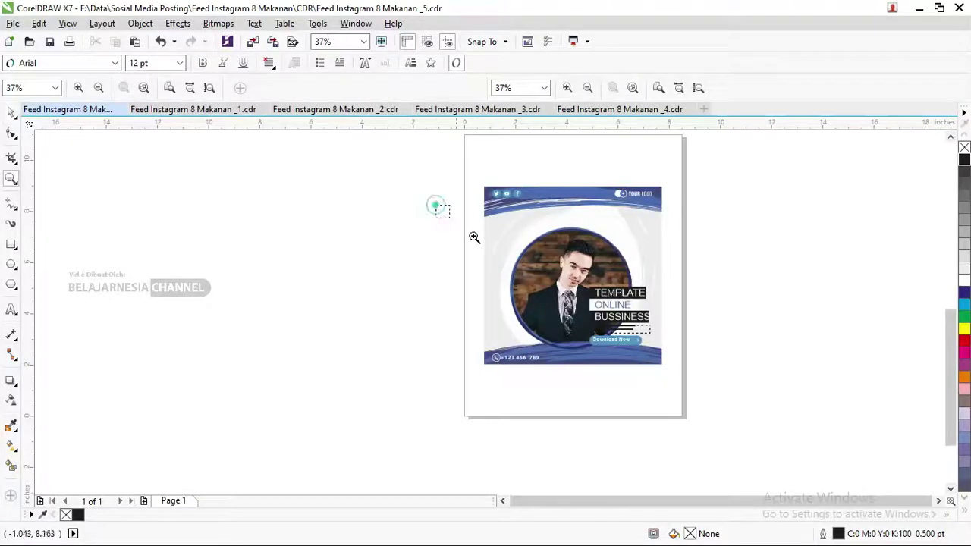
pyautogui.moveTo(655, 504); pyautogui.dragTo(620, 504)
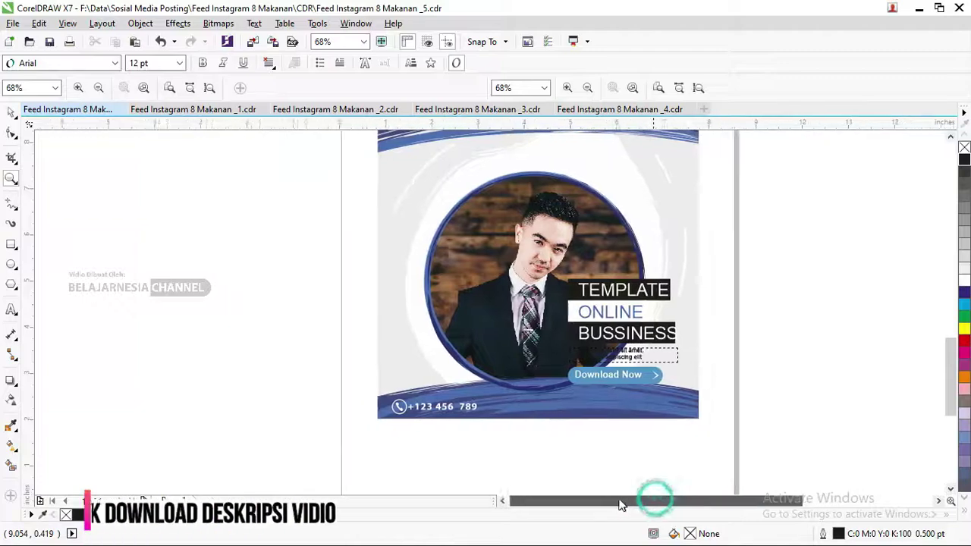
# Step: Marquee-select the photo circle with its ring and drop a copy left of the page
pyautogui.click(10, 111)
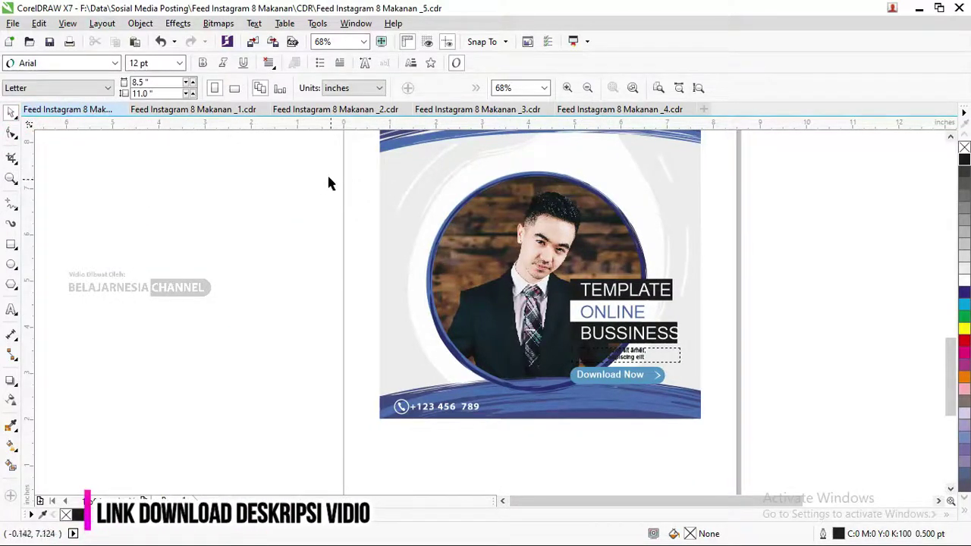
pyautogui.moveTo(329, 175); pyautogui.dragTo(635, 388)
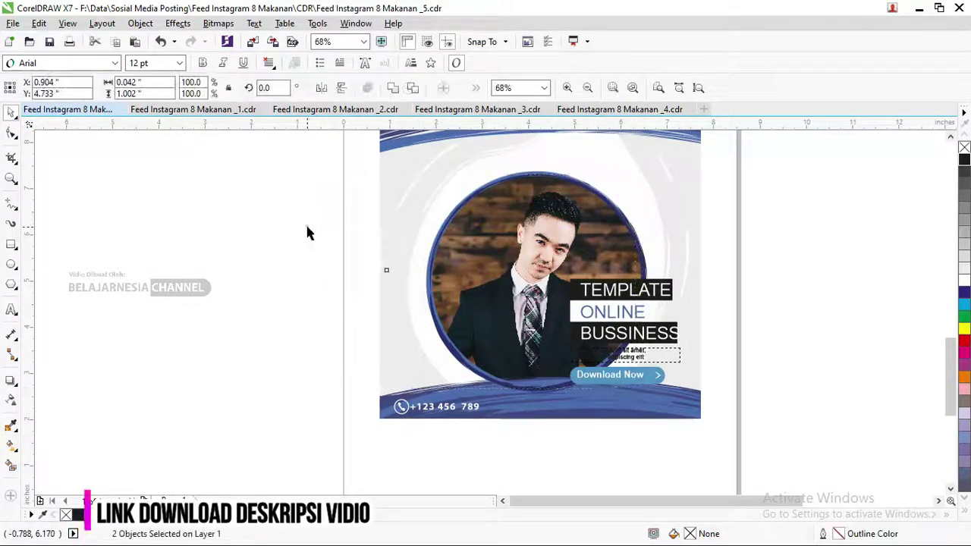
pyautogui.moveTo(308, 154); pyautogui.dragTo(650, 418)
pyautogui.moveTo(495, 256); pyautogui.dragTo(110, 259)
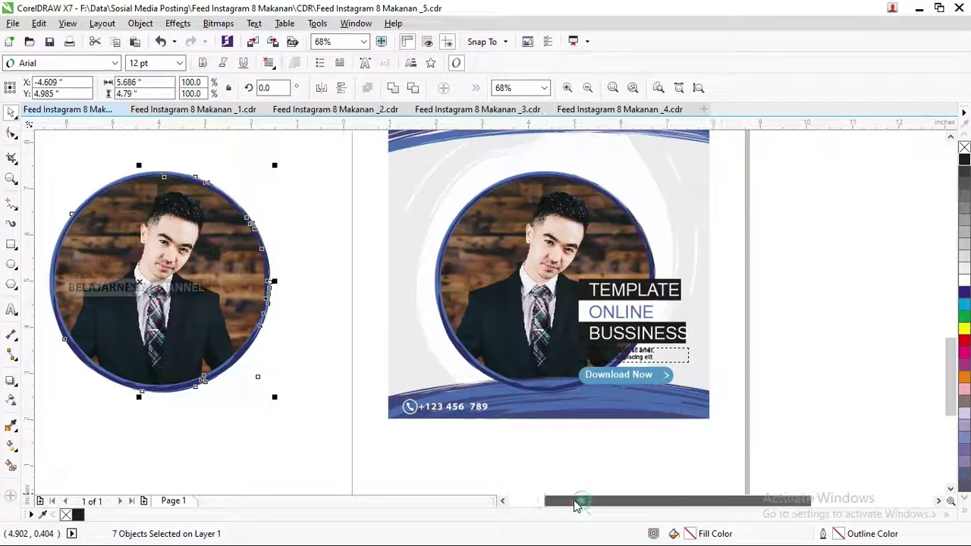
pyautogui.moveTo(554, 500); pyautogui.dragTo(517, 501)
pyautogui.click(444, 329)
# Step: Pull the copied photo circle left out of the blue brush ring
pyautogui.scroll(-2, 384, 281)
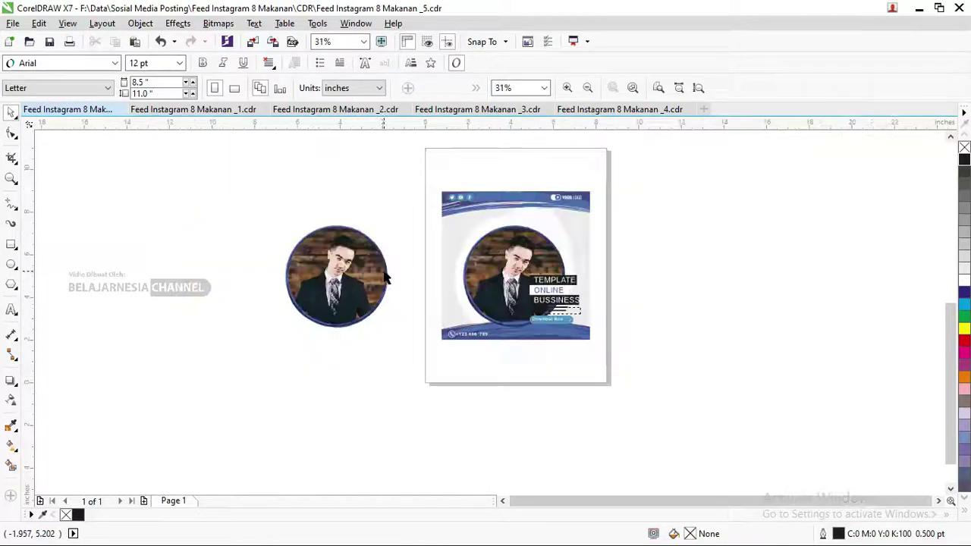
pyautogui.moveTo(375, 277); pyautogui.dragTo(220, 273)
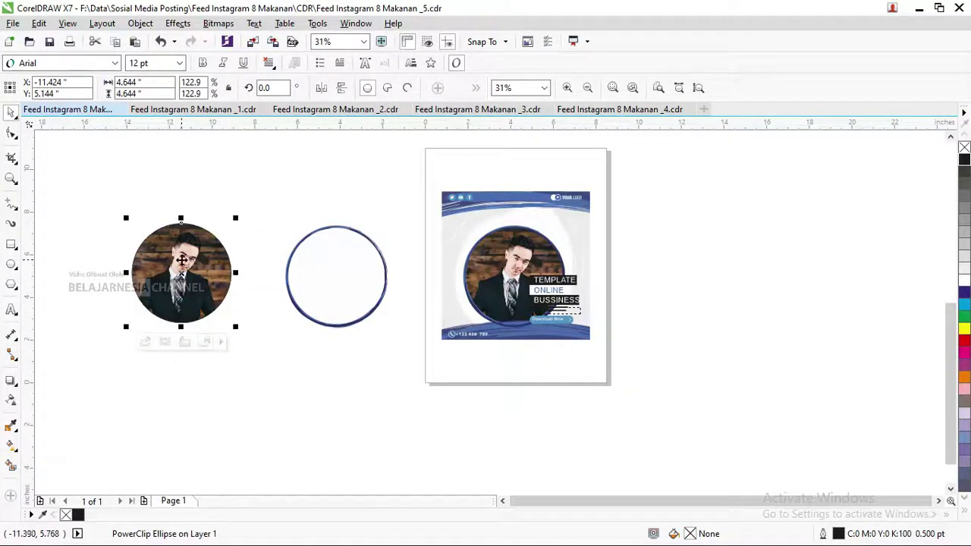
pyautogui.scroll(2, 182, 260)
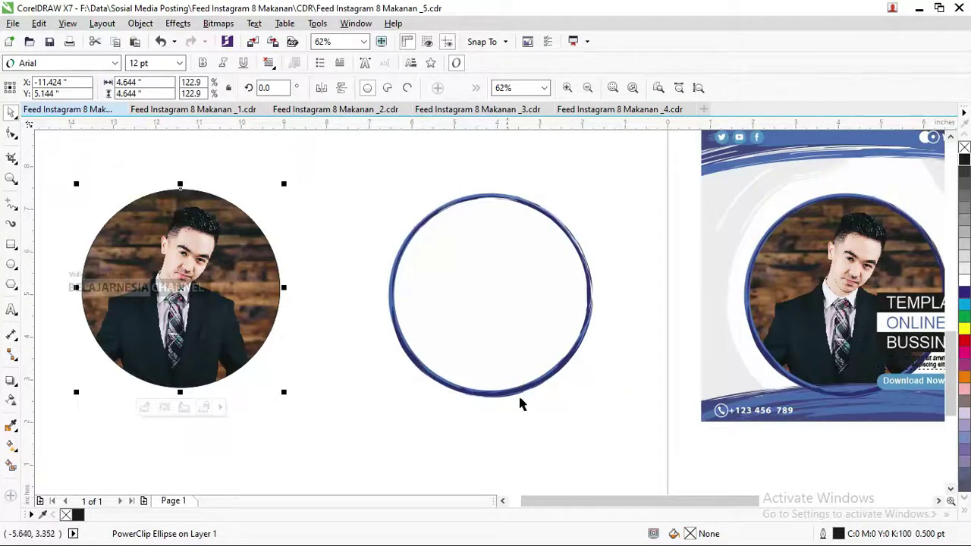
pyautogui.scroll(4, 409, 235)
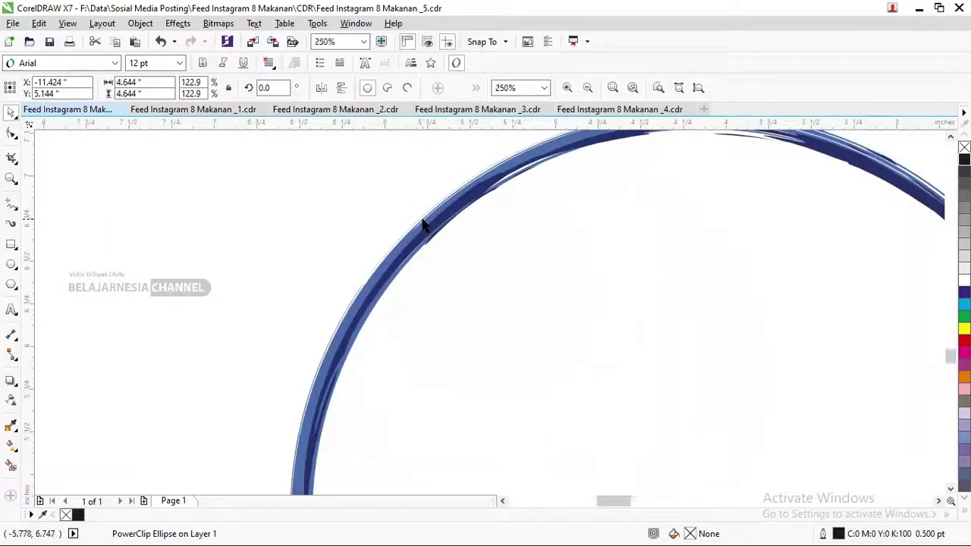
pyautogui.scroll(2, 478, 186)
pyautogui.scroll(-4, 393, 242)
pyautogui.scroll(-2, 392, 233)
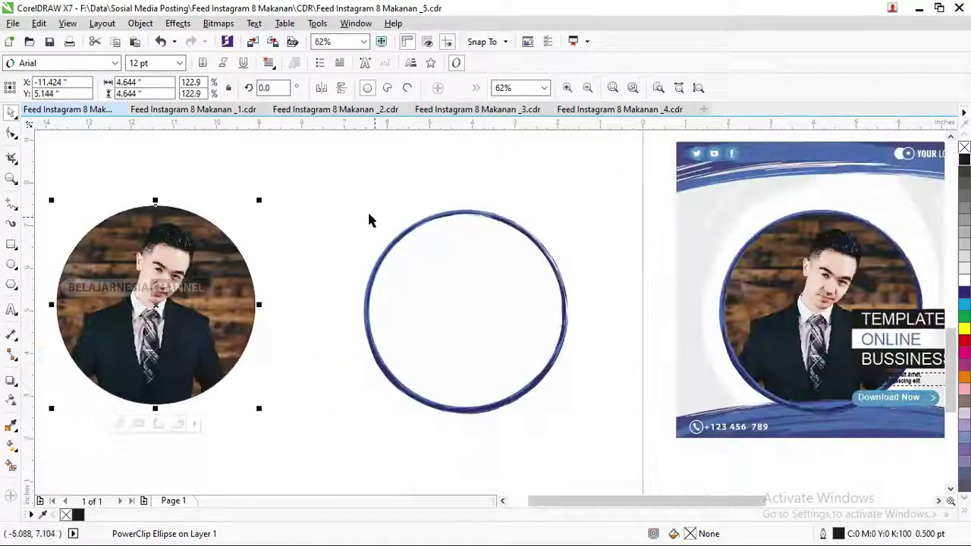
# Step: Weld the blue ring pieces into one curve and fill it solid black
pyautogui.moveTo(364, 424); pyautogui.dragTo(616, 184)
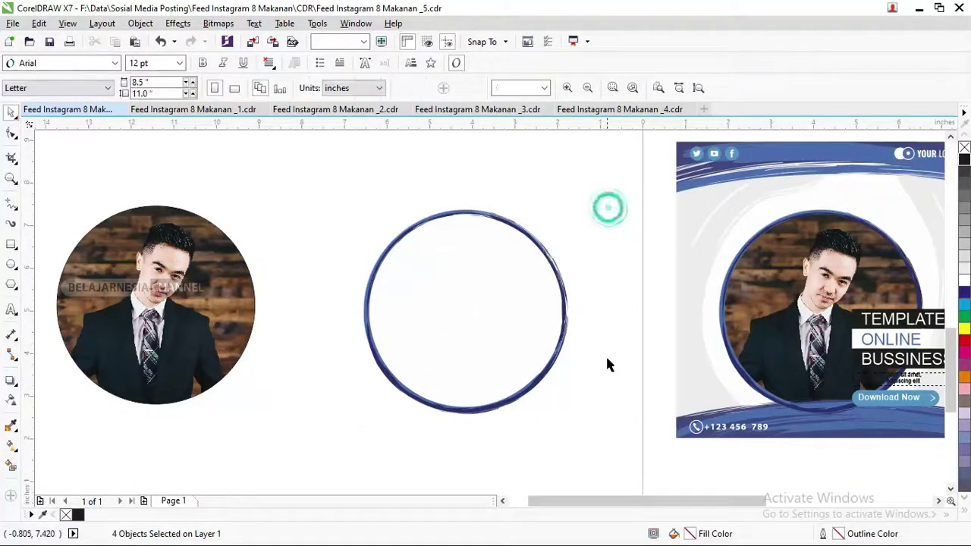
pyautogui.moveTo(585, 445)
pyautogui.mouseDown()
pyautogui.moveTo(318, 191)
pyautogui.moveTo(592, 440)
pyautogui.mouseUp()
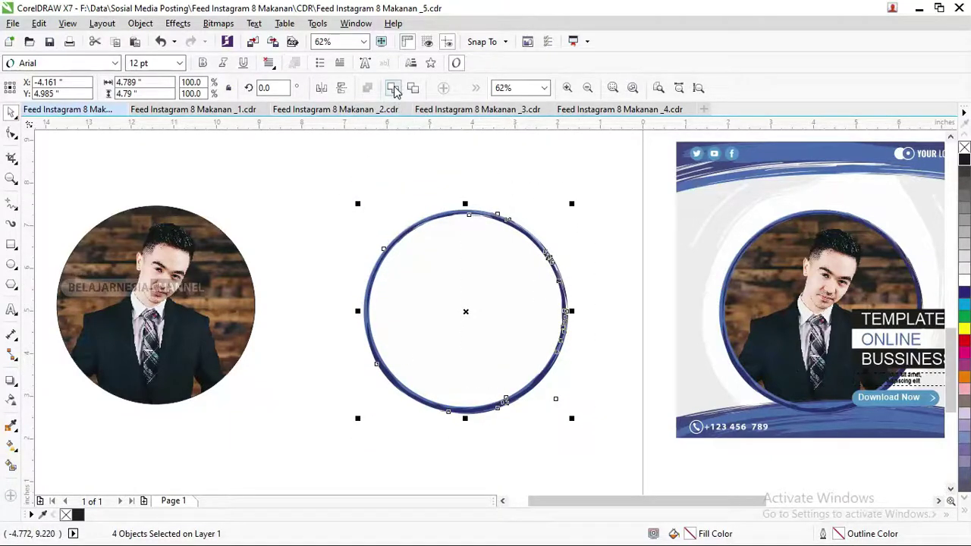
pyautogui.click(393, 88)
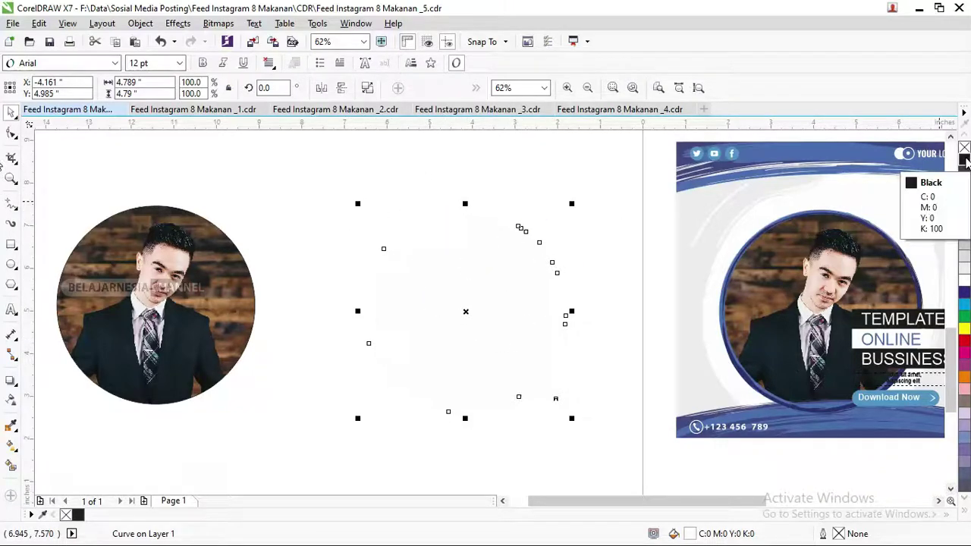
pyautogui.click(964, 160)
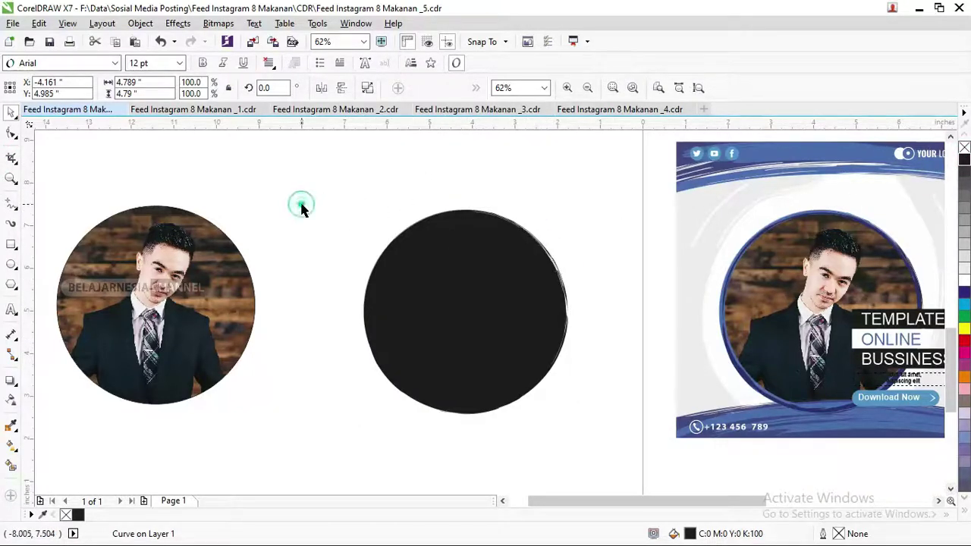
pyautogui.click(219, 231)
# Step: Extract the businessman photo from its circle and PowerClip it inside the black welded circle
pyautogui.rightClick(140, 260)
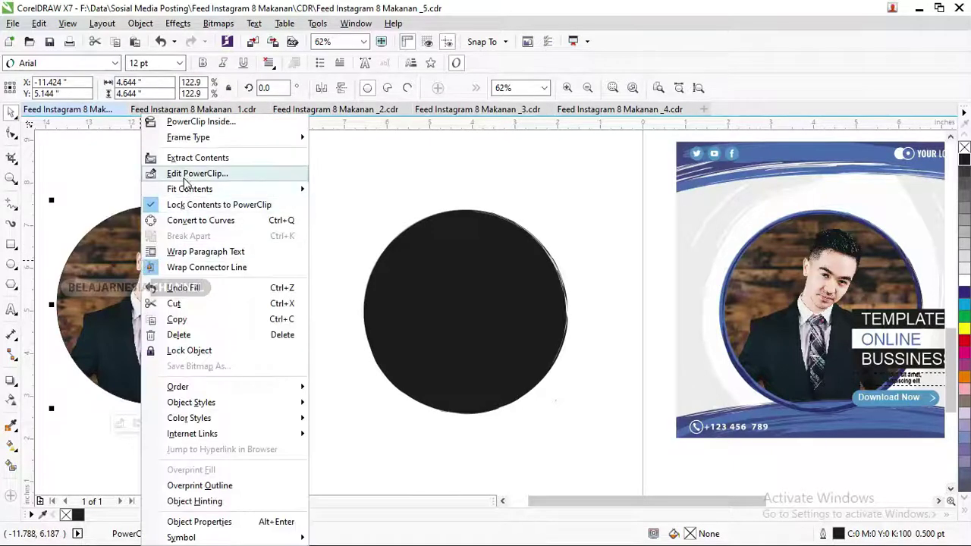
pyautogui.click(186, 158)
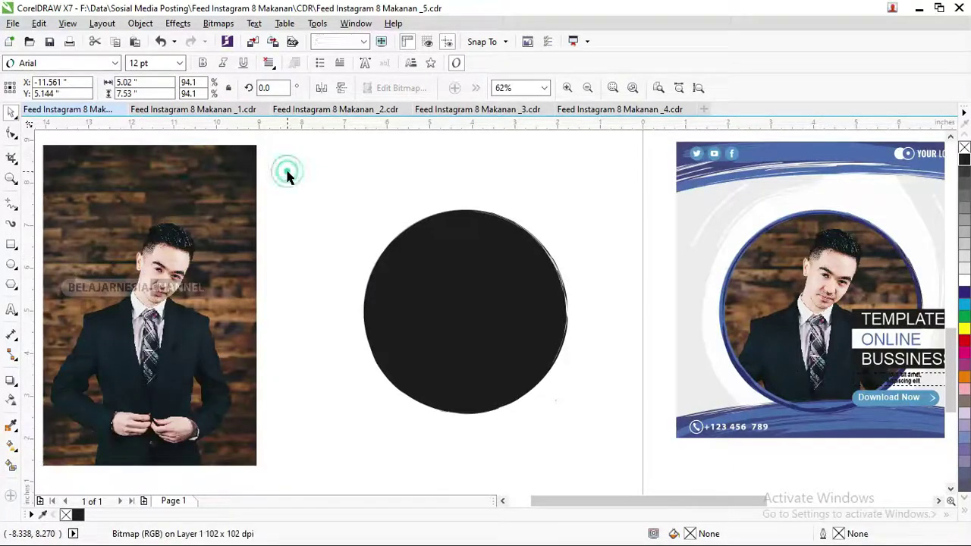
pyautogui.rightClick(256, 203)
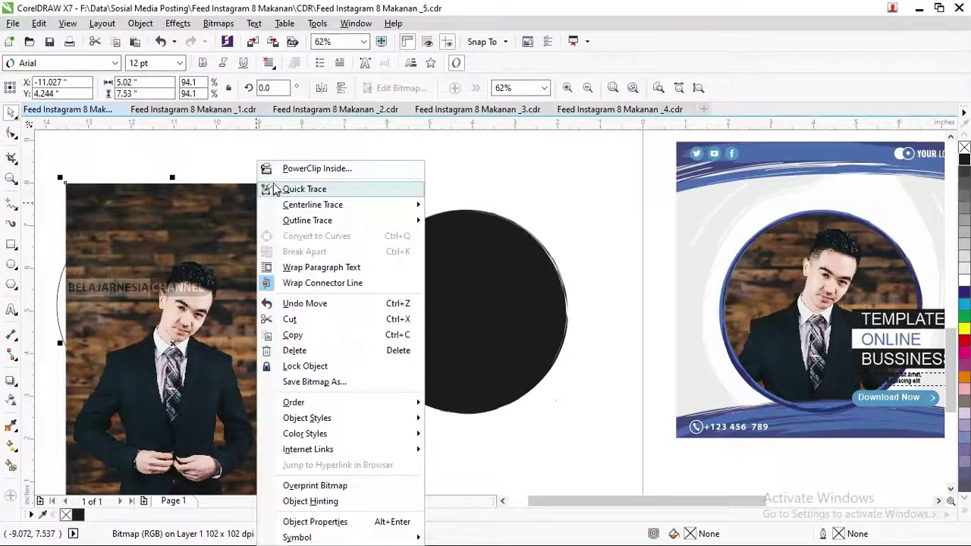
pyautogui.click(273, 170)
pyautogui.click(440, 267)
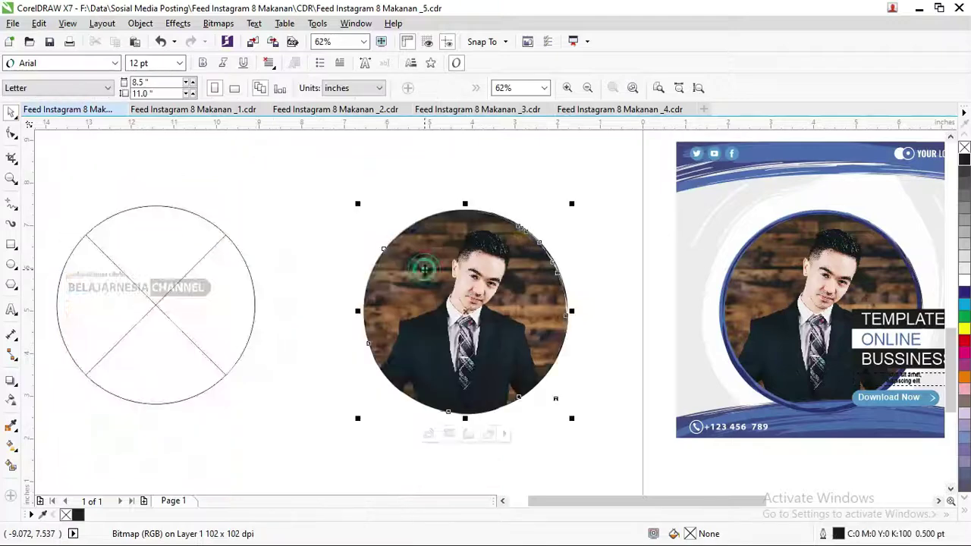
pyautogui.click(590, 237)
# Step: Move the new photo circle right and fine-position it beside the template
pyautogui.moveTo(446, 274); pyautogui.dragTo(623, 279)
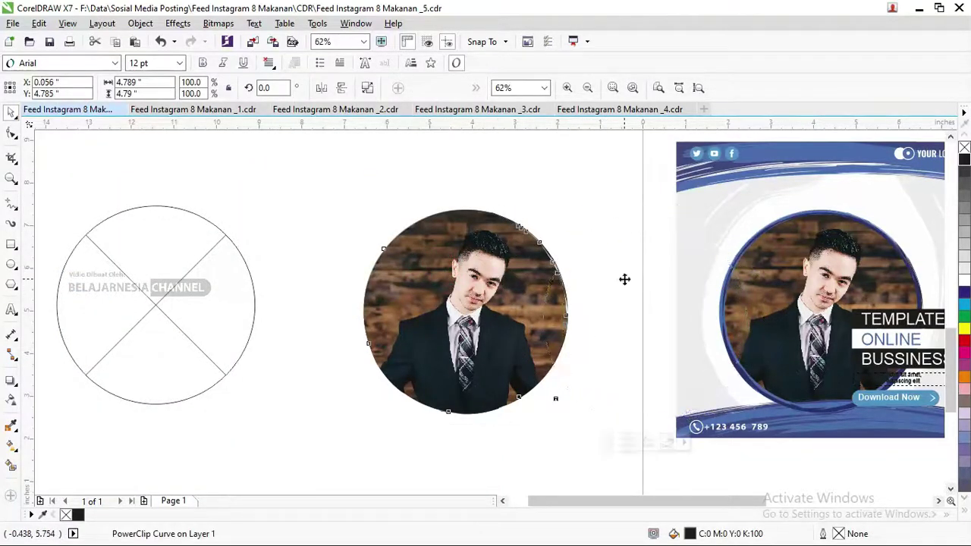
pyautogui.press('z')
pyautogui.moveTo(521, 190)
pyautogui.mouseDown()
pyautogui.moveTo(929, 398)
pyautogui.moveTo(947, 419)
pyautogui.mouseUp()
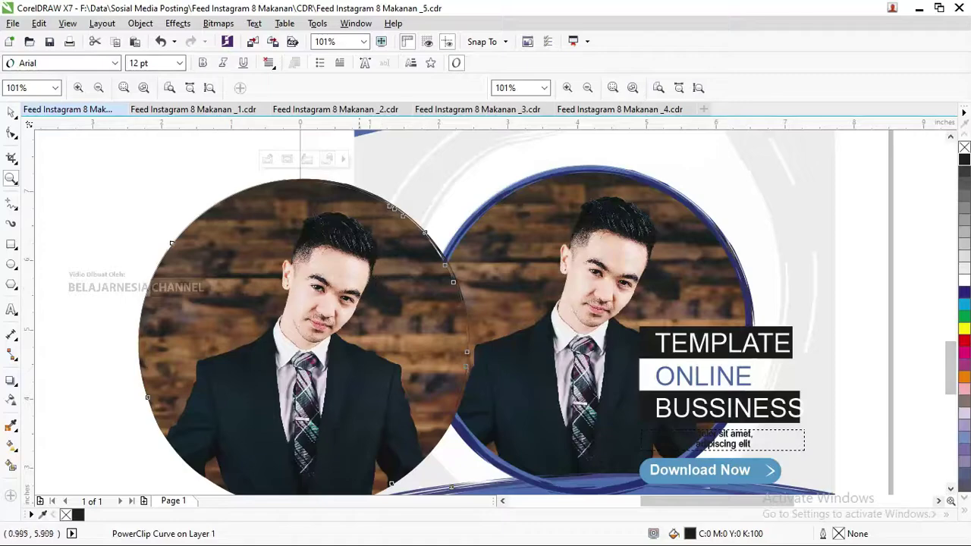
pyautogui.click(11, 112)
pyautogui.moveTo(270, 269); pyautogui.dragTo(263, 247)
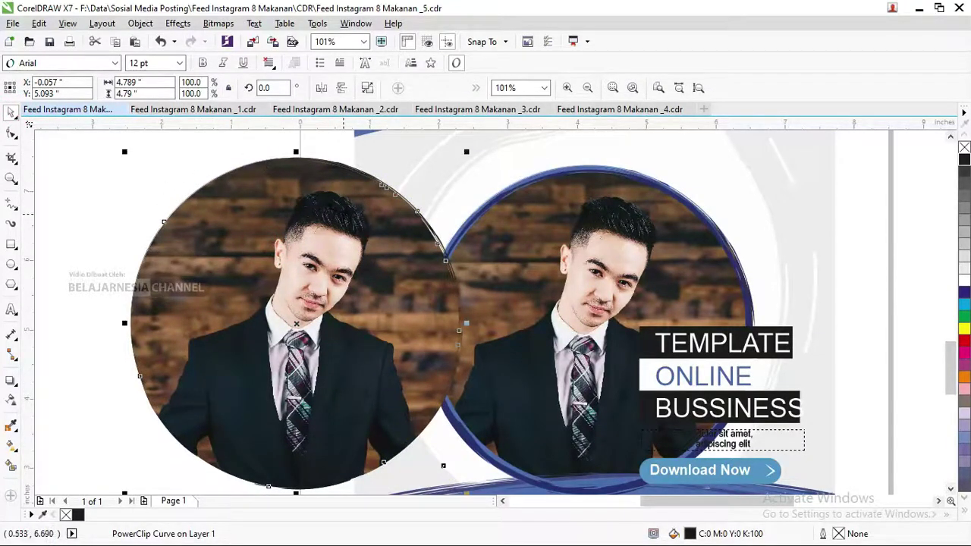
pyautogui.moveTo(337, 212); pyautogui.dragTo(320, 213)
pyautogui.click(169, 174)
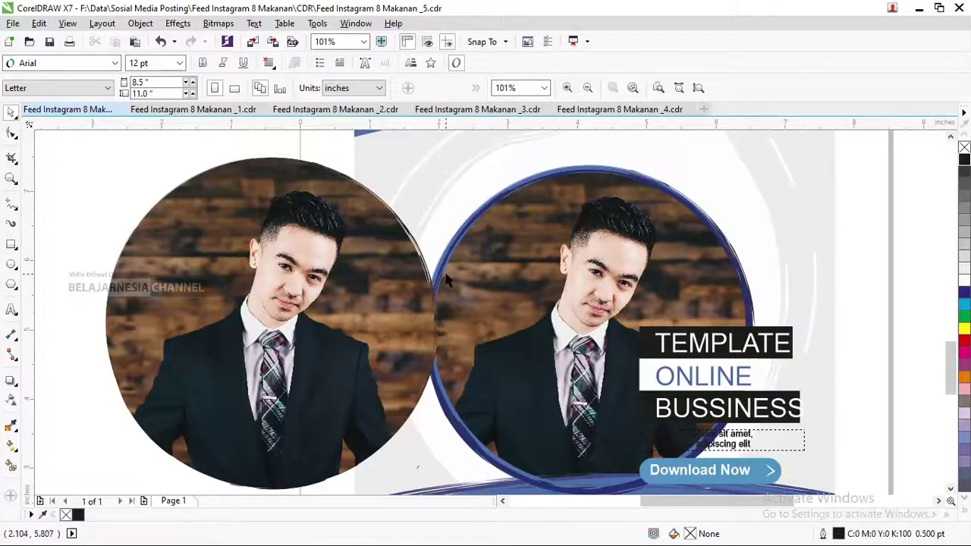
# Step: Browse the _3, _2, _1 and _5 Feed Instagram 8 Makanan documents
pyautogui.scroll(-3, 626, 239)
pyautogui.scroll(3, 574, 211)
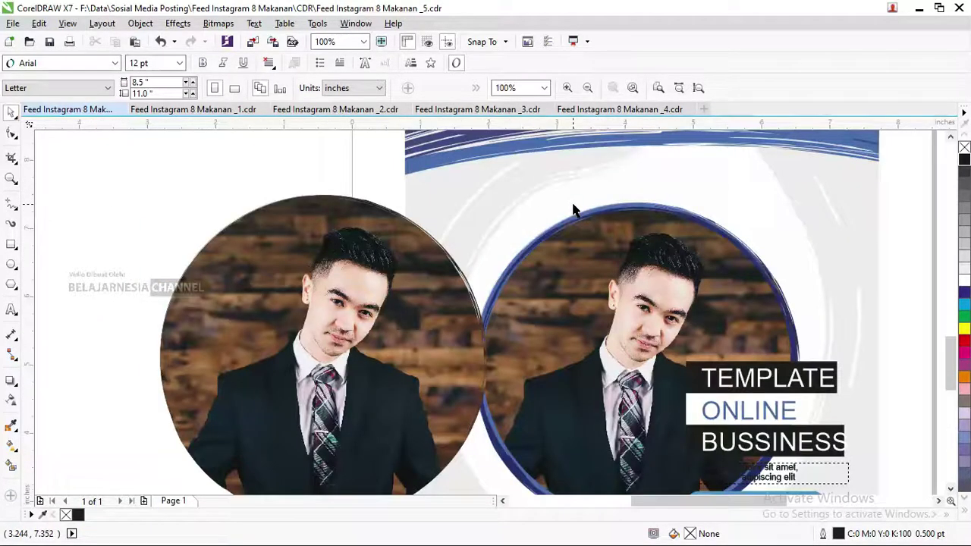
pyautogui.scroll(-2, 421, 209)
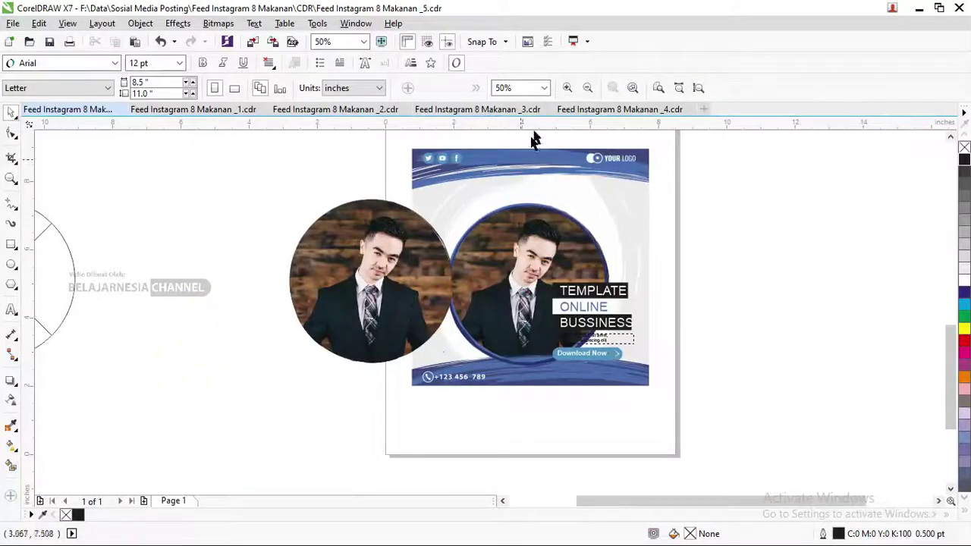
pyautogui.click(521, 111)
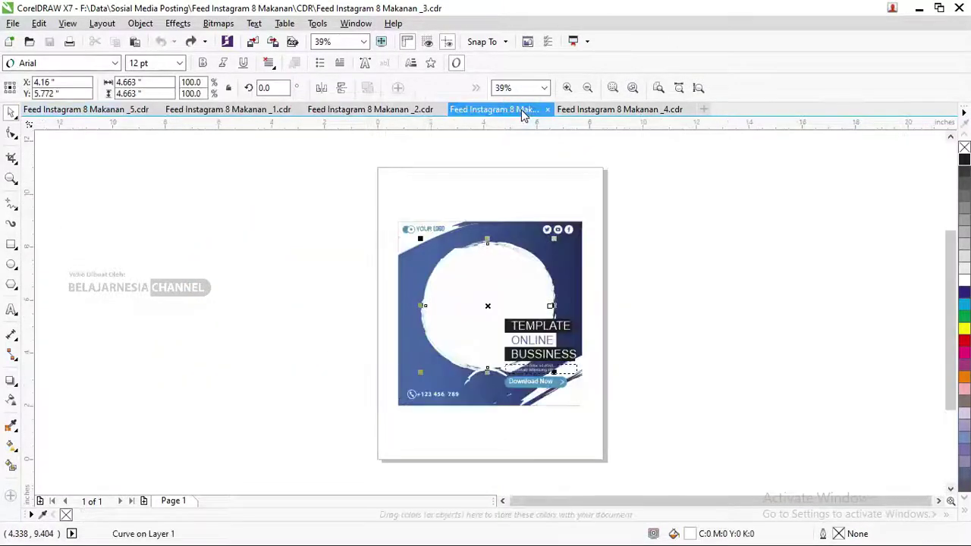
pyautogui.click(371, 111)
pyautogui.click(218, 108)
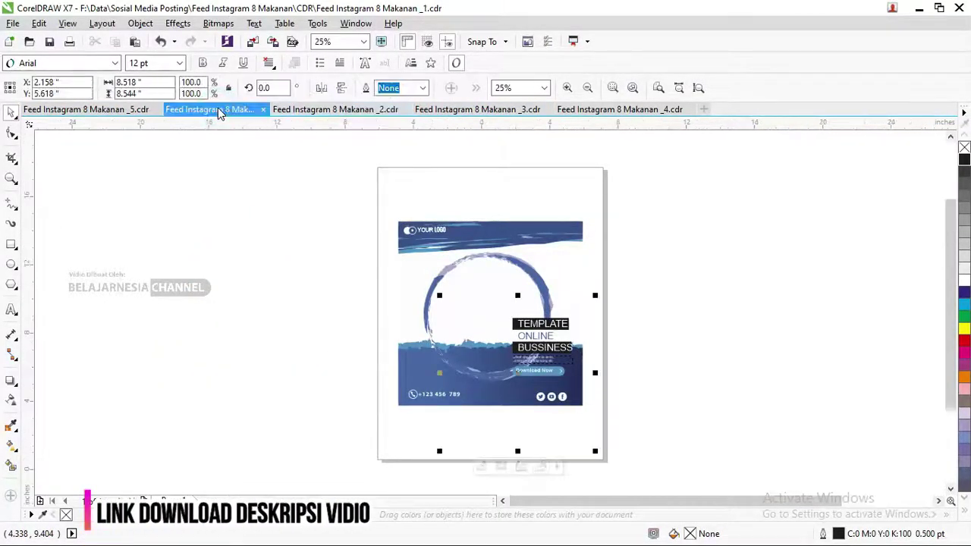
pyautogui.click(76, 109)
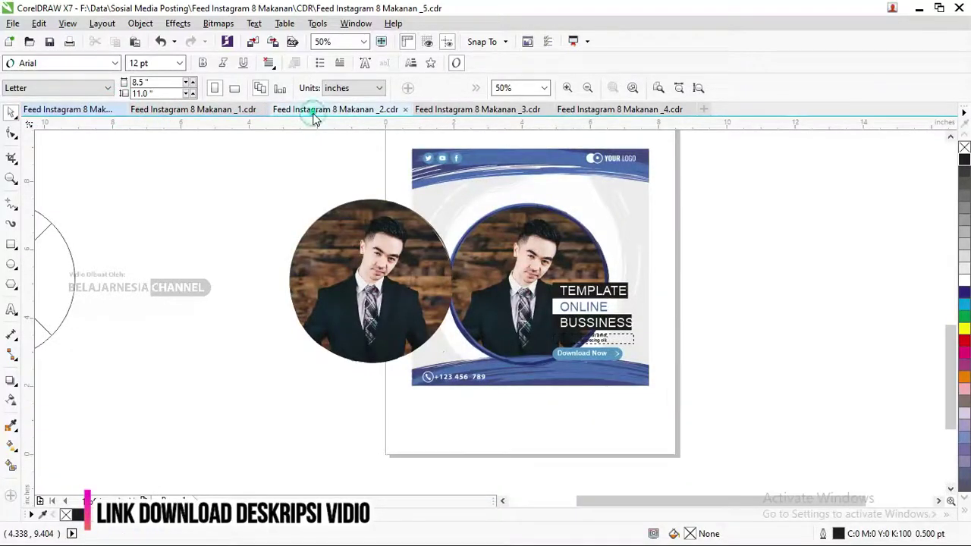
# Step: Check the _2, _3 and _4 documents, then switch to the File Explorer Pictures window
pyautogui.click(318, 111)
pyautogui.click(485, 111)
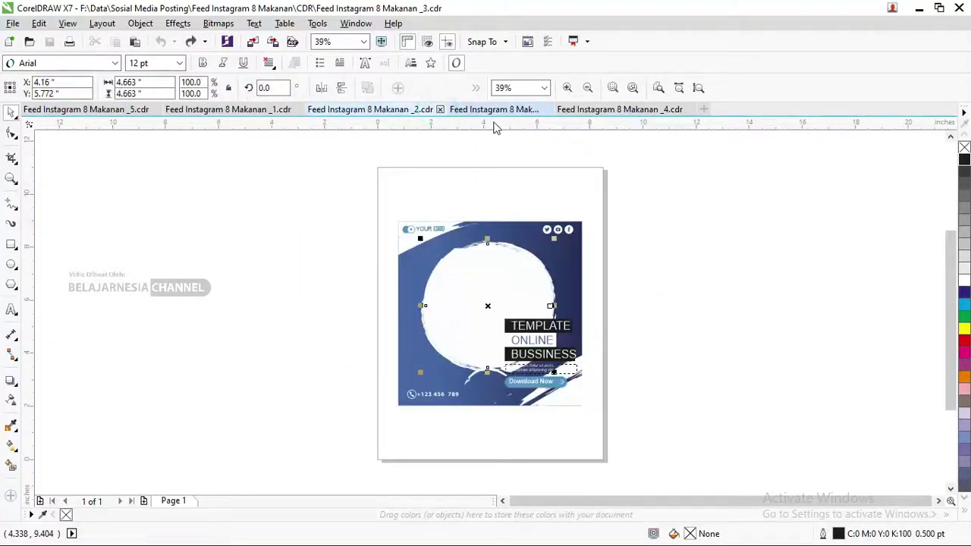
pyautogui.click(613, 111)
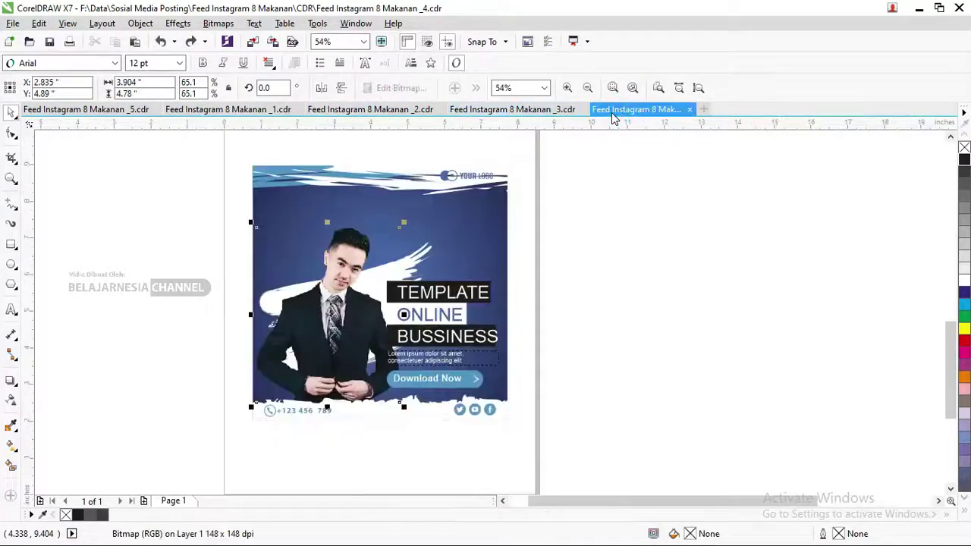
pyautogui.hotkey('alt', 'Tab')
pyautogui.click(529, 172)
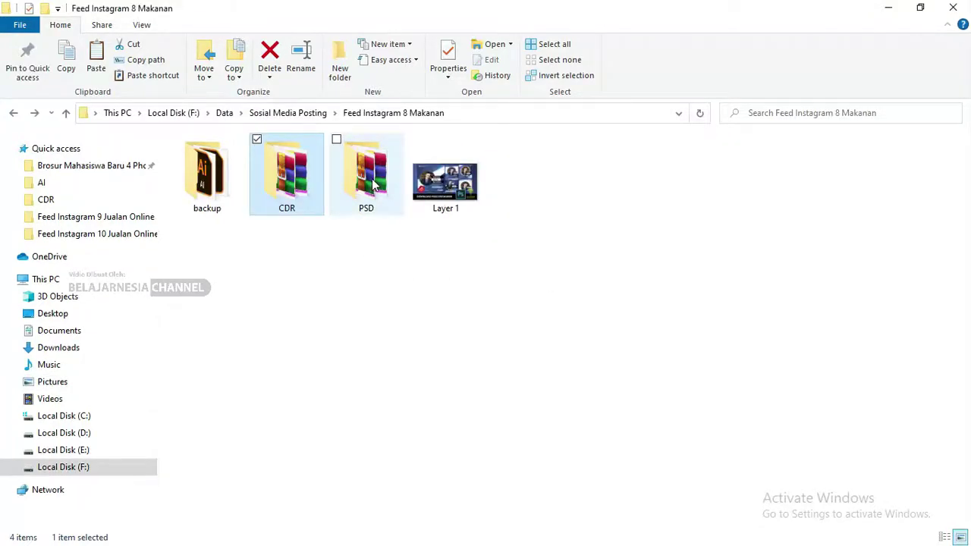
# Step: Open the five PSD files _Ok-01 to _Ok-05 from the PSD folder in Photoshop
pyautogui.doubleClick(373, 184)
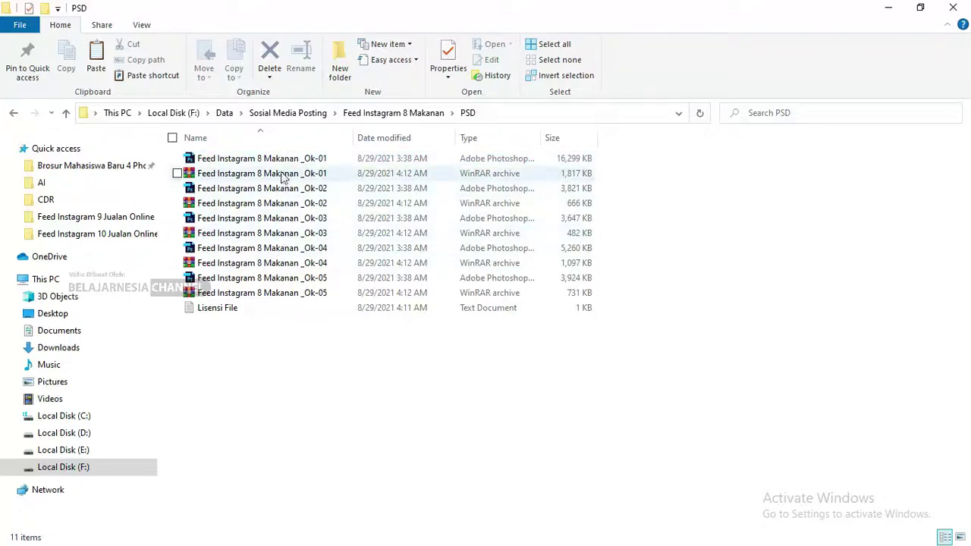
pyautogui.click(282, 160)
pyautogui.keyDown('ctrl'); pyautogui.click(282, 188); pyautogui.keyUp('ctrl')
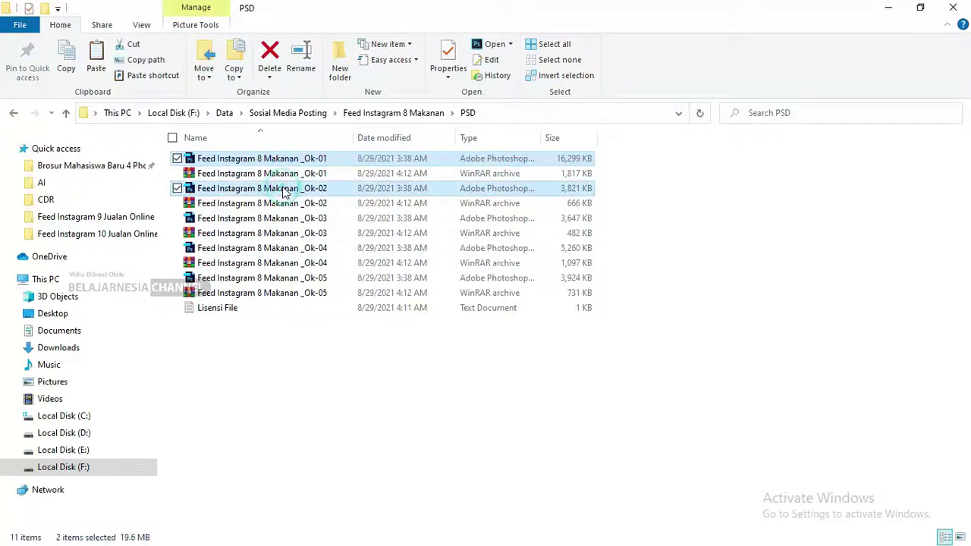
pyautogui.keyDown('ctrl'); pyautogui.click(271, 219); pyautogui.keyUp('ctrl')
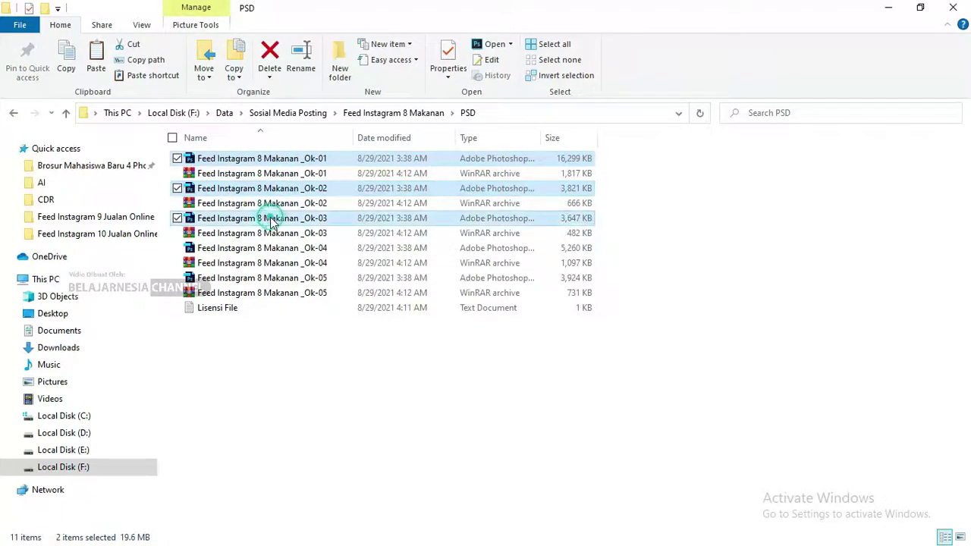
pyautogui.keyDown('ctrl'); pyautogui.click(265, 248); pyautogui.keyUp('ctrl')
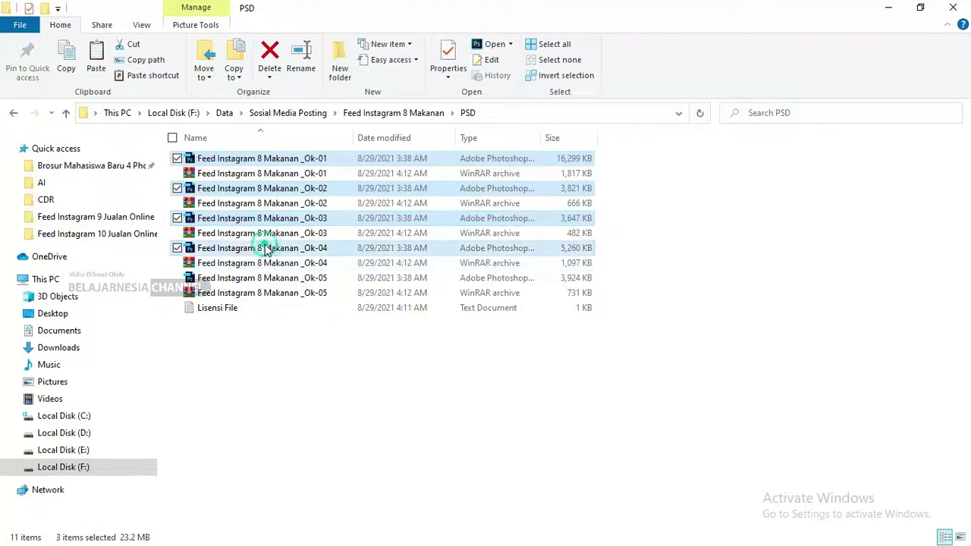
pyautogui.keyDown('ctrl'); pyautogui.click(260, 278); pyautogui.keyUp('ctrl')
pyautogui.rightClick(260, 278)
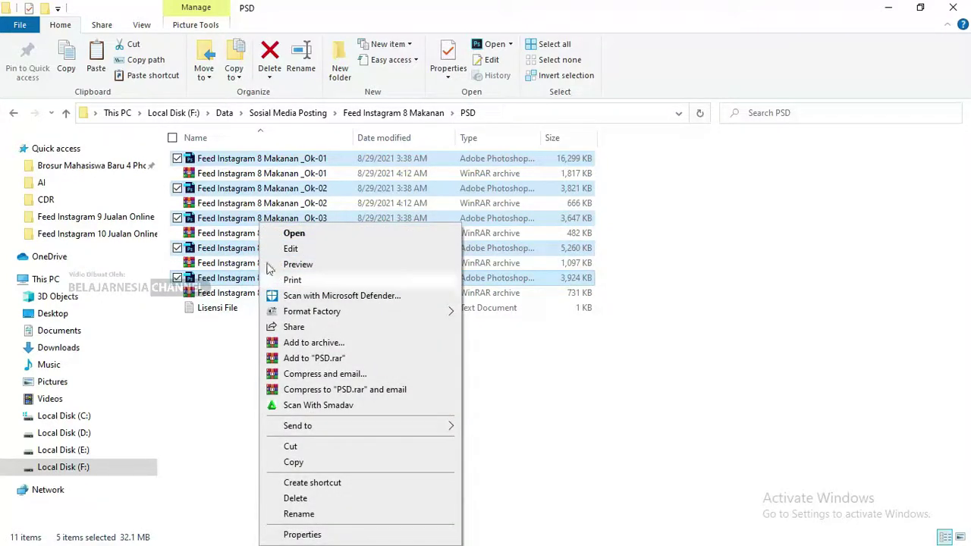
pyautogui.click(280, 236)
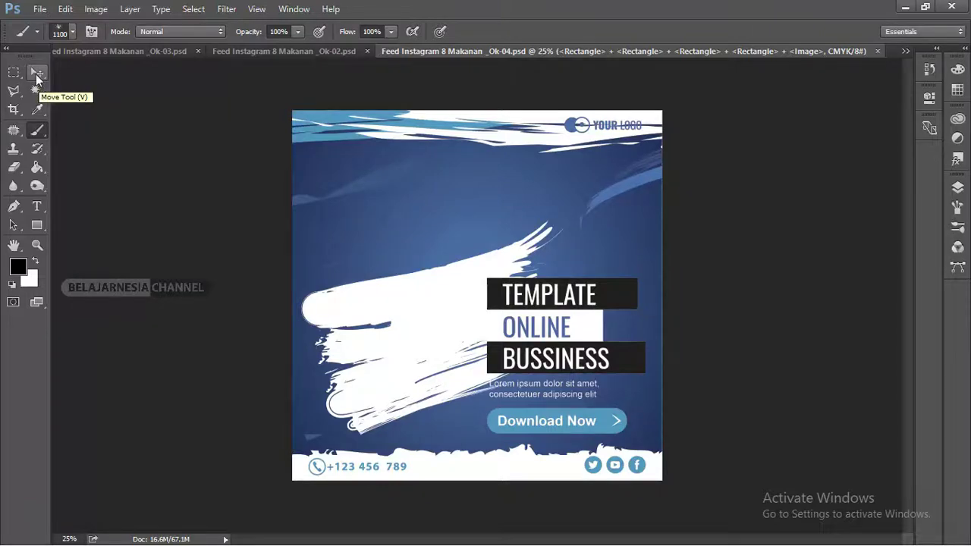
# Step: Drag the businessman photo from Pictures into the _Ok-04 template and shift it left
pyautogui.click(38, 78)
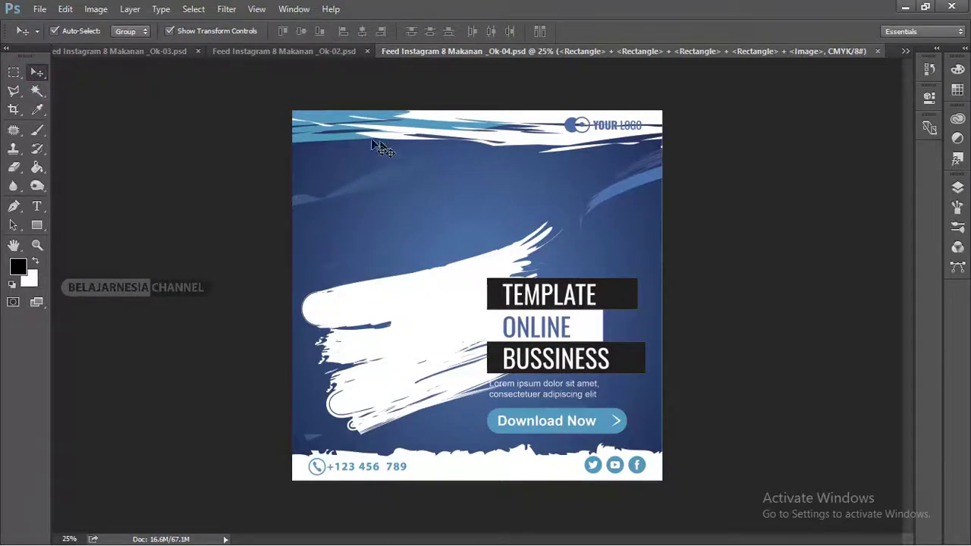
pyautogui.hotkey('alt', 'Tab')
pyautogui.click(390, 99)
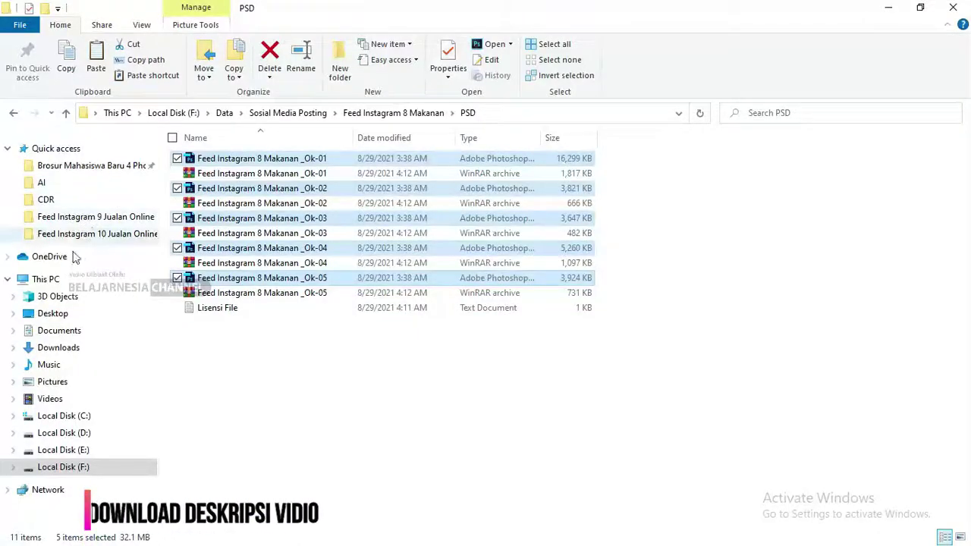
pyautogui.click(54, 381)
pyautogui.moveTo(605, 171)
pyautogui.mouseDown()
pyautogui.moveTo(456, 314)
pyautogui.moveTo(476, 271)
pyautogui.mouseUp()
pyautogui.hotkey('alt', 'Tab')
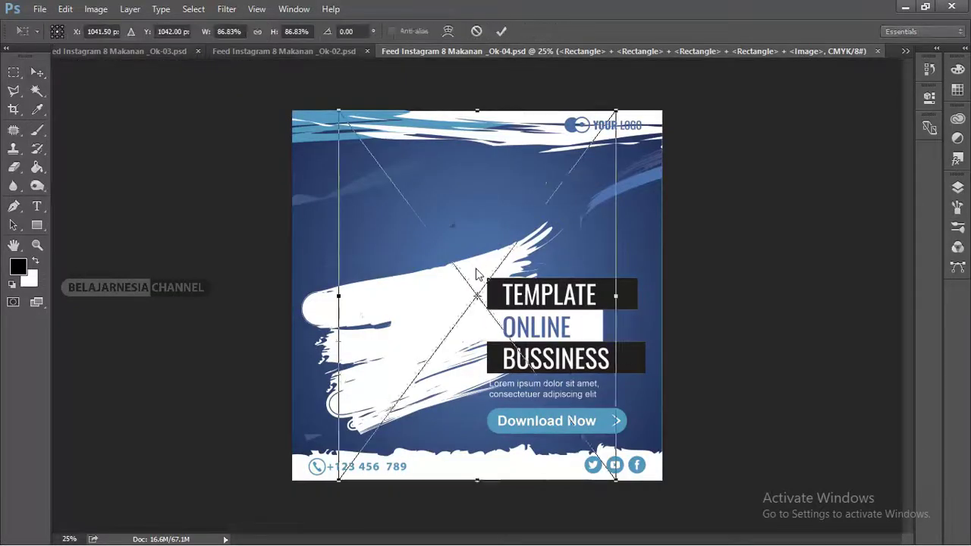
pyautogui.press('Return')
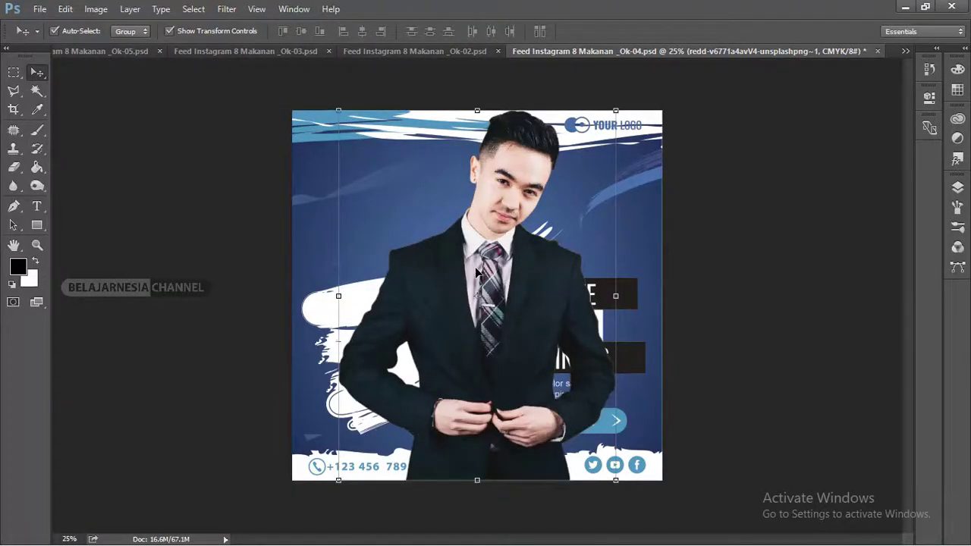
pyautogui.moveTo(527, 279); pyautogui.dragTo(456, 287)
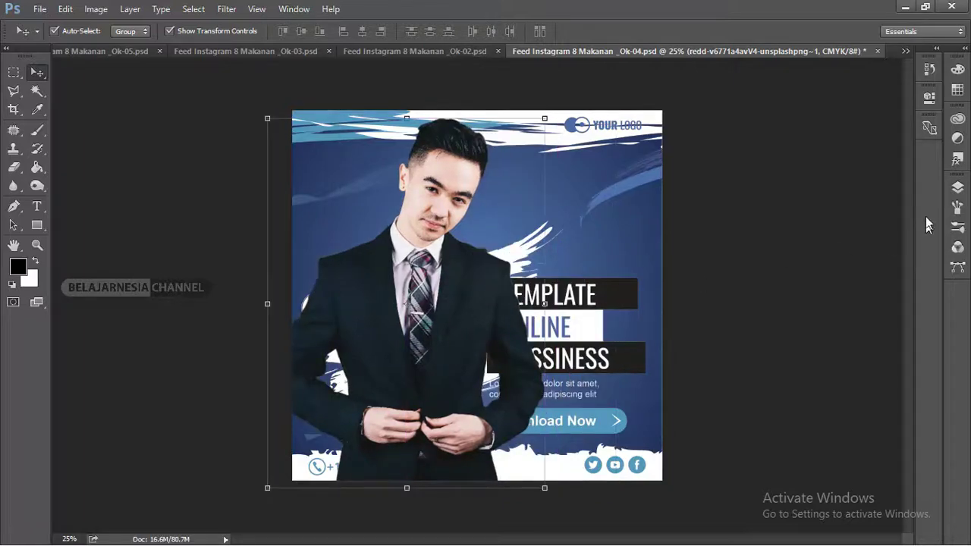
# Step: Reset the Essentials workspace and float a taller Layers panel
pyautogui.click(922, 34)
pyautogui.click(904, 95)
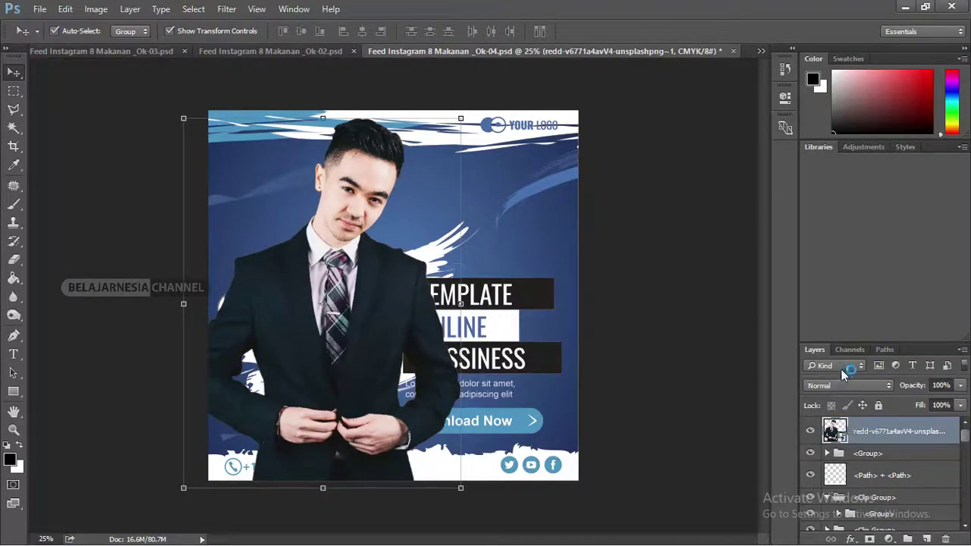
pyautogui.moveTo(818, 354); pyautogui.dragTo(621, 121)
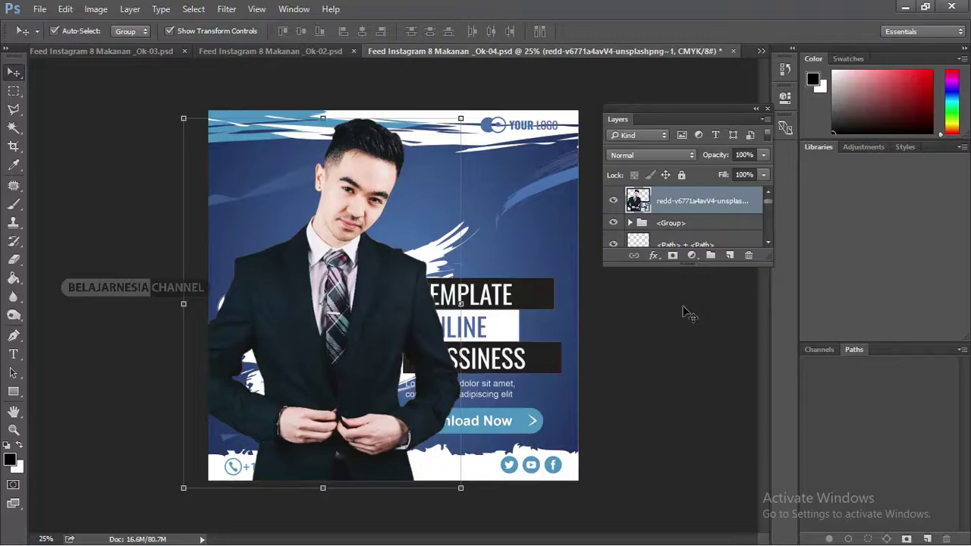
pyautogui.moveTo(684, 263); pyautogui.dragTo(685, 455)
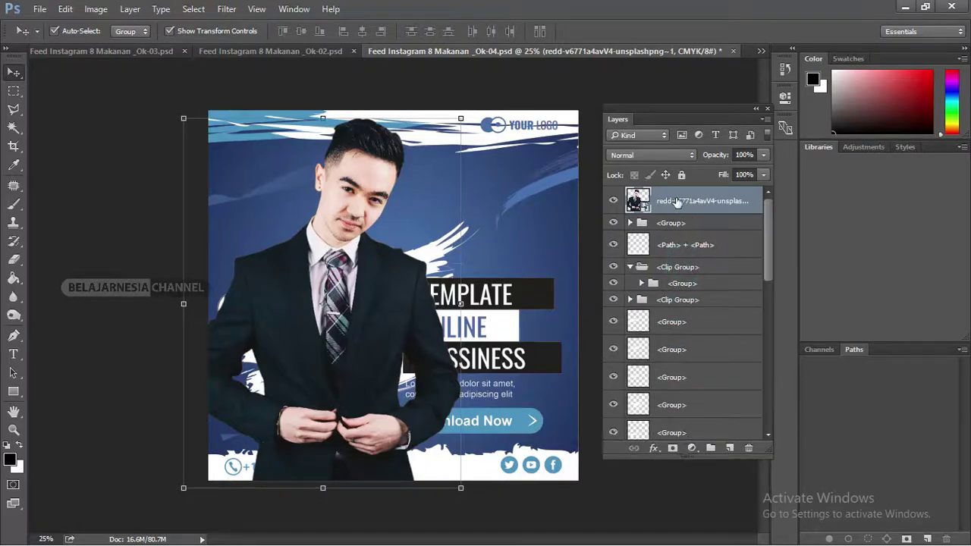
# Step: Scale the photo to about 70% on the left and layer it below the text and path
pyautogui.moveTo(350, 207); pyautogui.dragTo(365, 206)
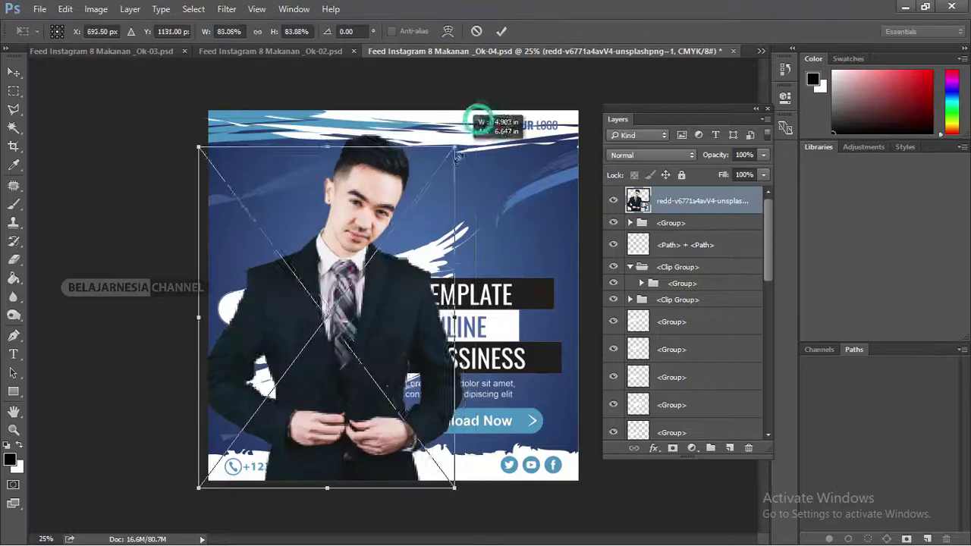
pyautogui.moveTo(477, 119); pyautogui.dragTo(425, 130)
pyautogui.moveTo(403, 232); pyautogui.dragTo(360, 228)
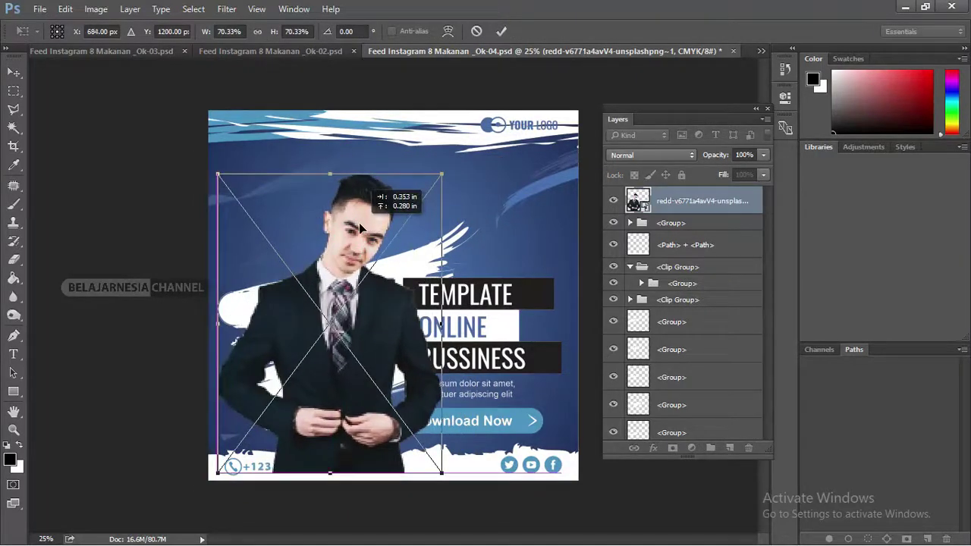
pyautogui.press('Return')
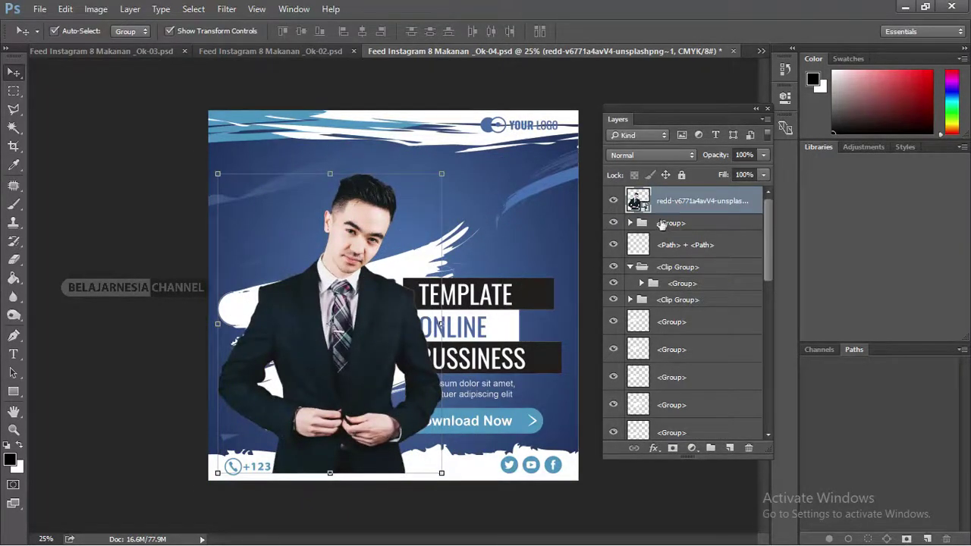
pyautogui.moveTo(682, 201); pyautogui.dragTo(691, 237)
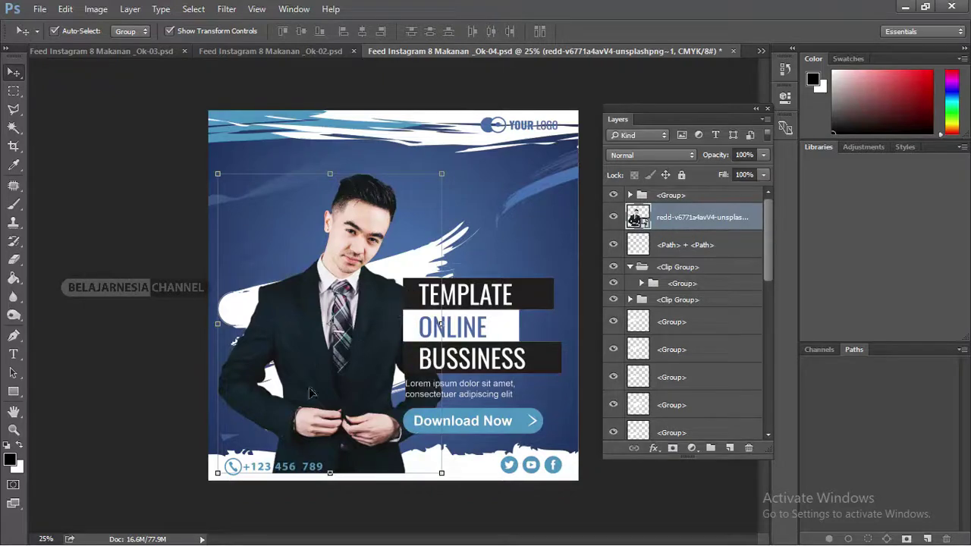
pyautogui.moveTo(693, 219); pyautogui.dragTo(700, 259)
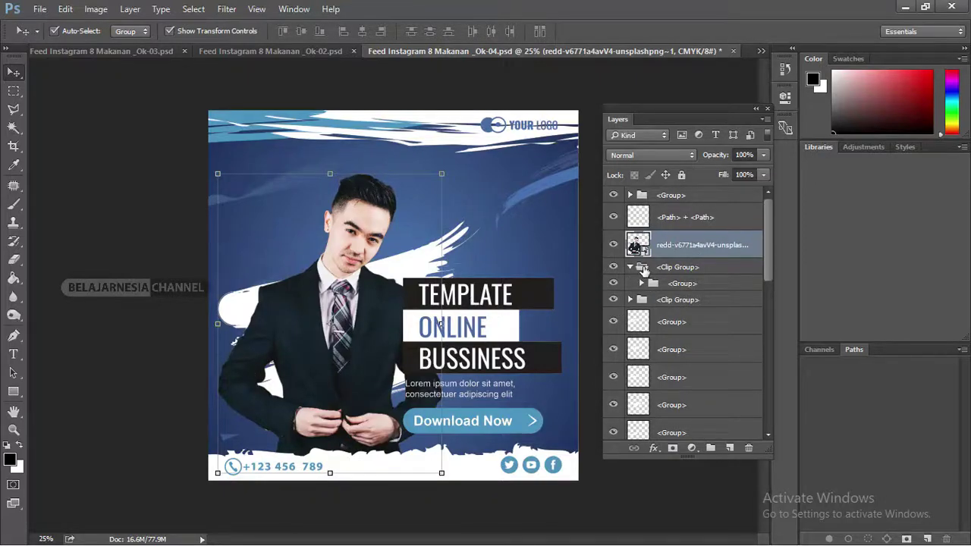
pyautogui.click(641, 283)
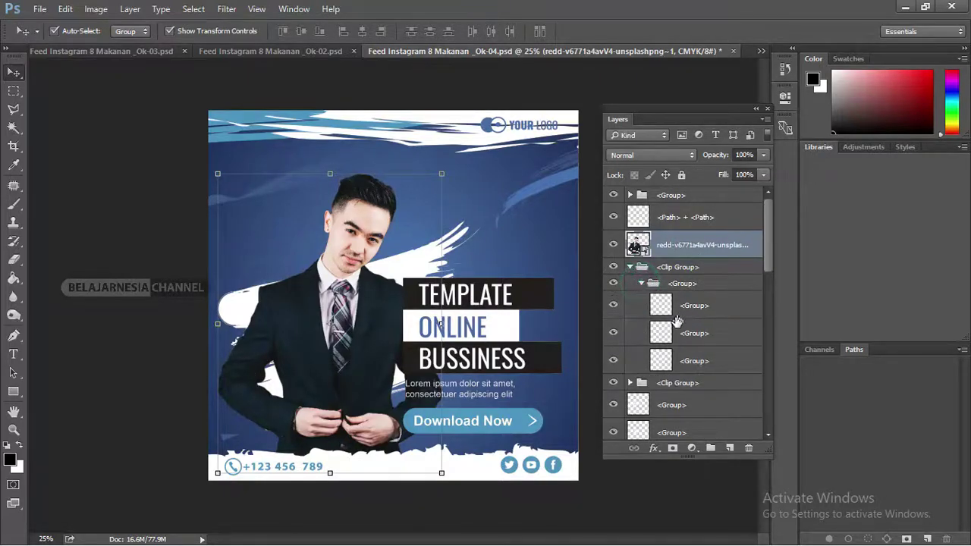
pyautogui.scroll(-2, 687, 309)
pyautogui.scroll(-3, 687, 309)
pyautogui.scroll(-3, 692, 310)
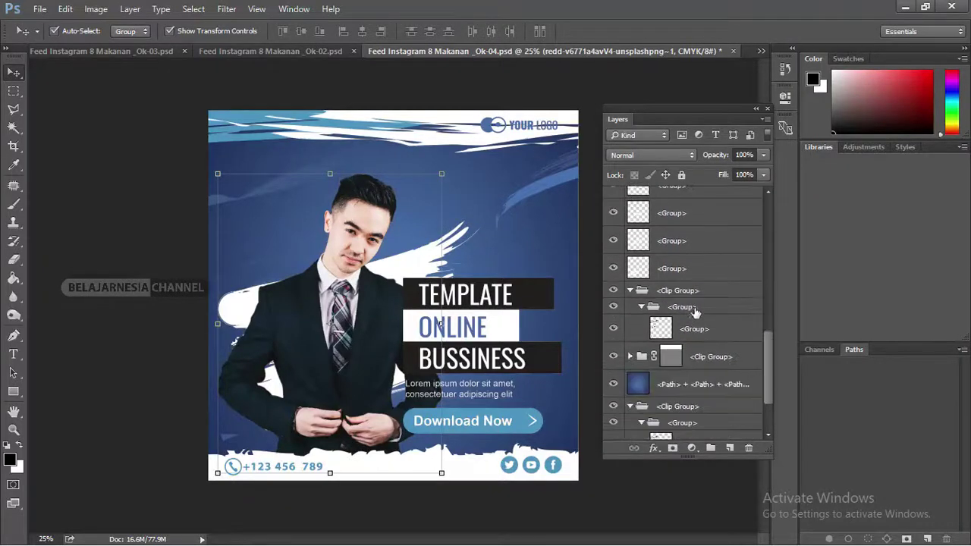
pyautogui.scroll(-2, 684, 394)
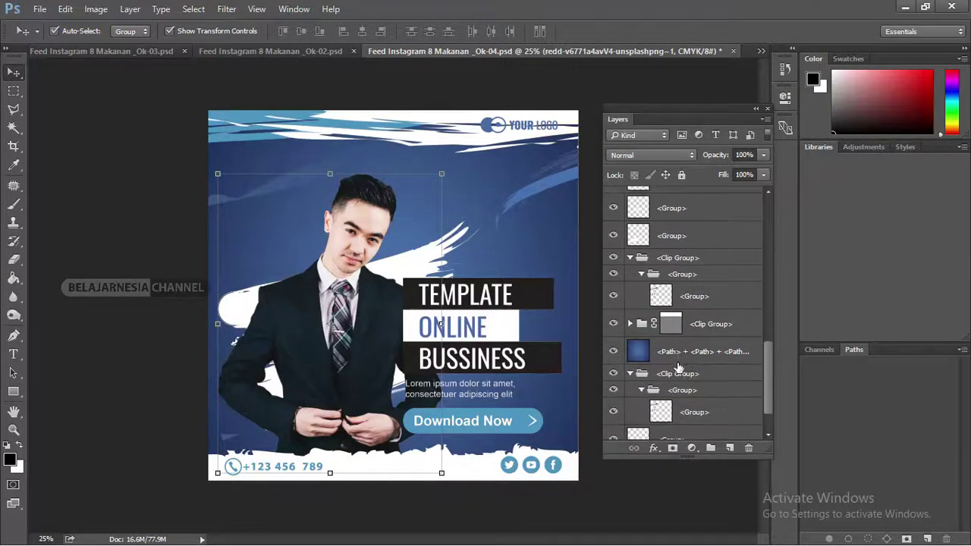
pyautogui.scroll(-2, 678, 368)
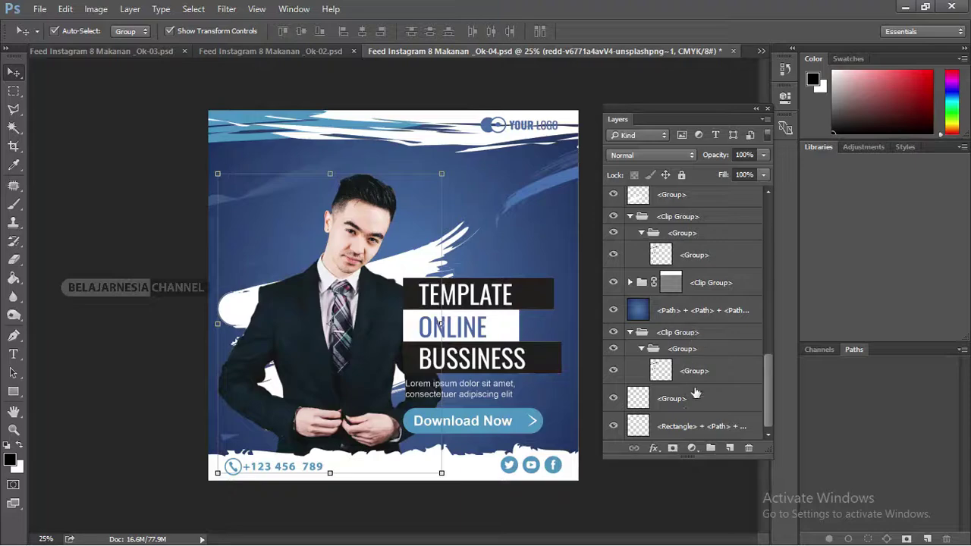
pyautogui.scroll(3, 654, 336)
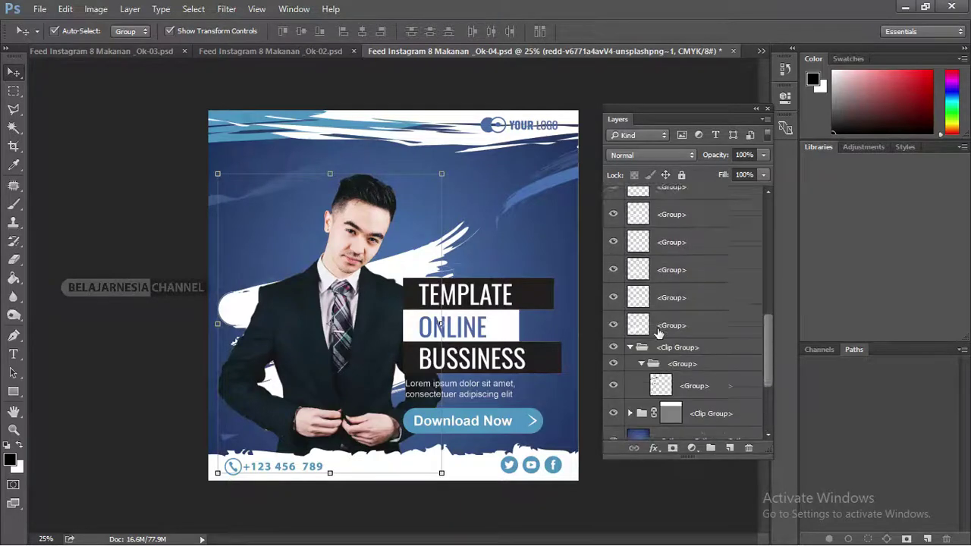
pyautogui.scroll(2, 656, 316)
pyautogui.scroll(2, 659, 336)
pyautogui.scroll(2, 660, 333)
pyautogui.scroll(2, 663, 328)
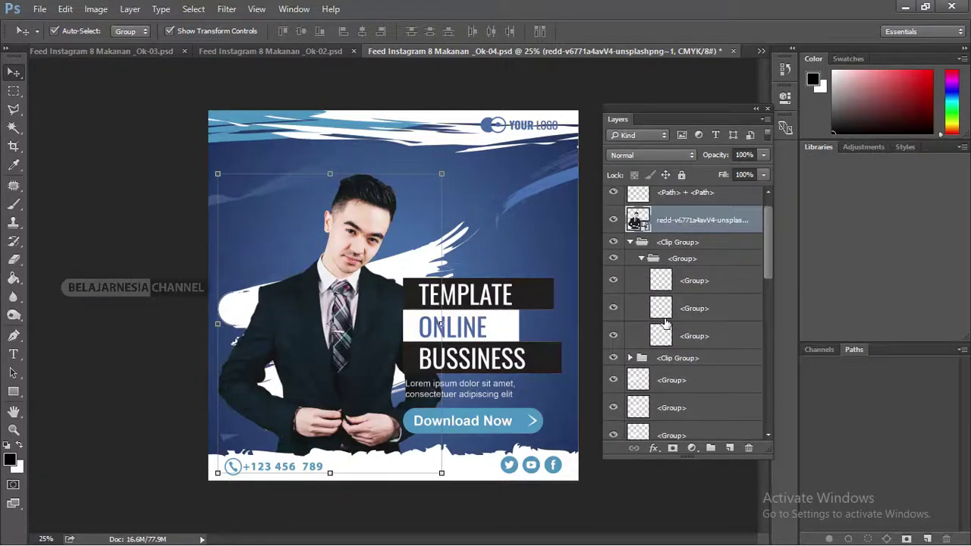
pyautogui.click(630, 357)
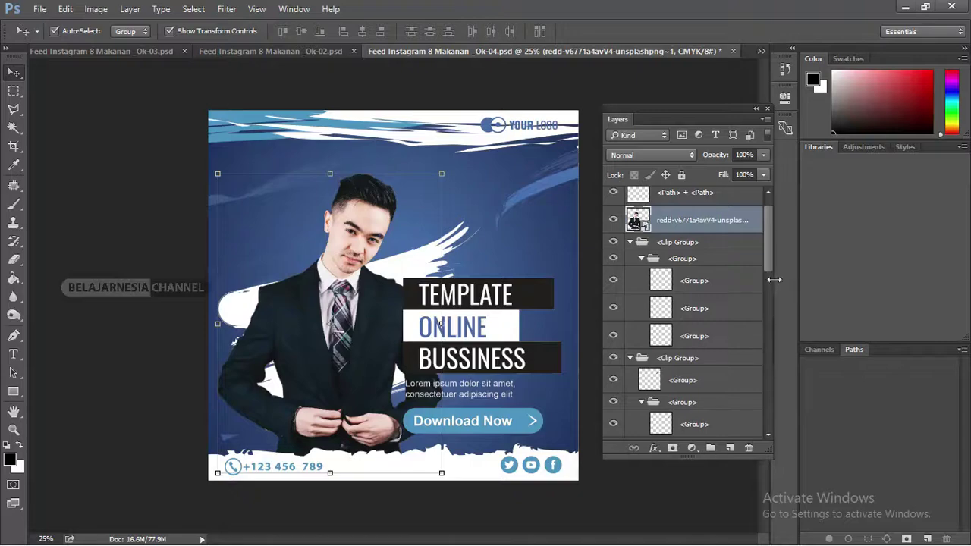
pyautogui.moveTo(764, 262); pyautogui.dragTo(781, 431)
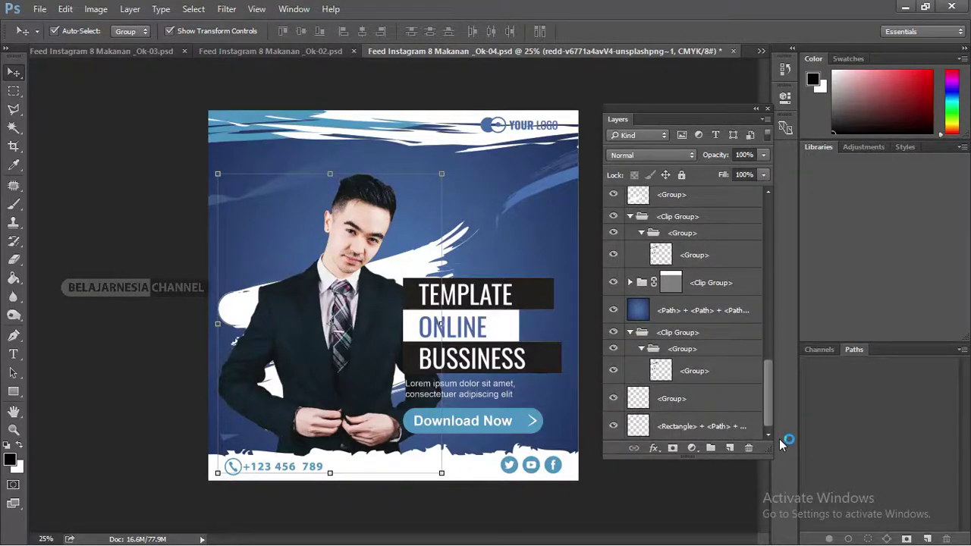
pyautogui.click(464, 295)
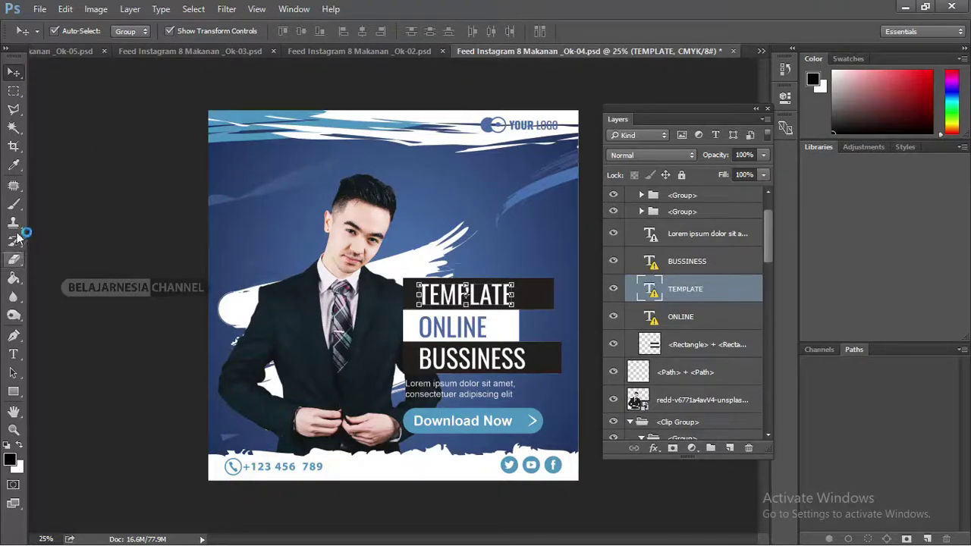
pyautogui.click(15, 353)
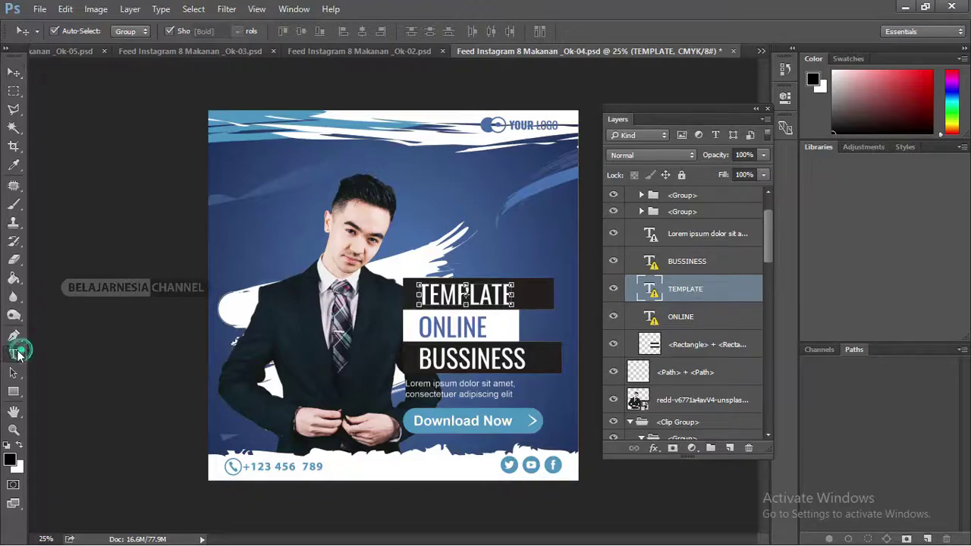
pyautogui.click(449, 296)
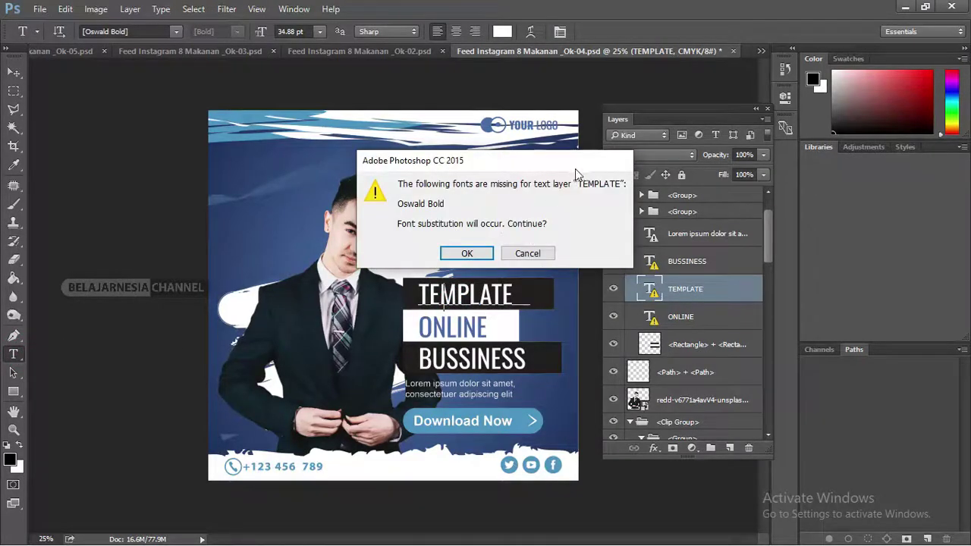
pyautogui.click(550, 254)
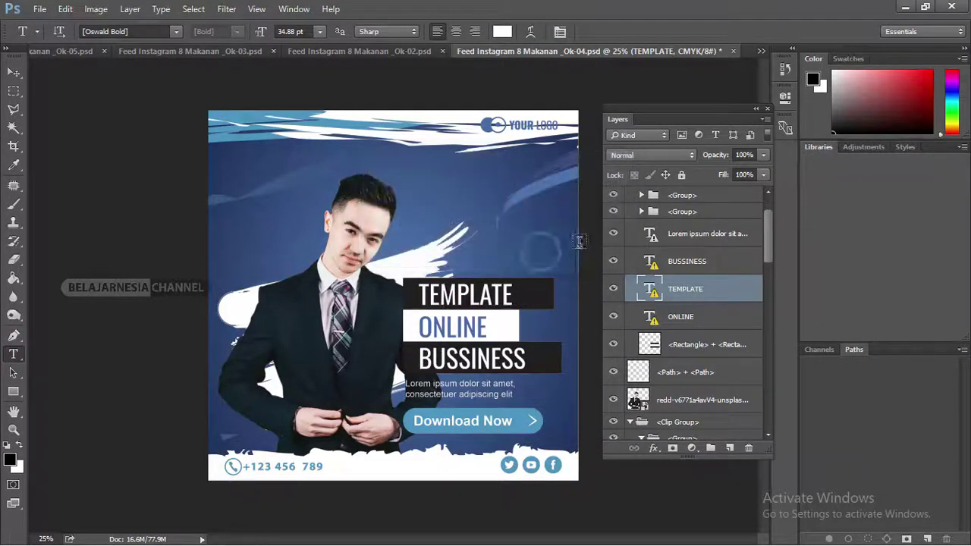
pyautogui.scroll(1, 664, 228)
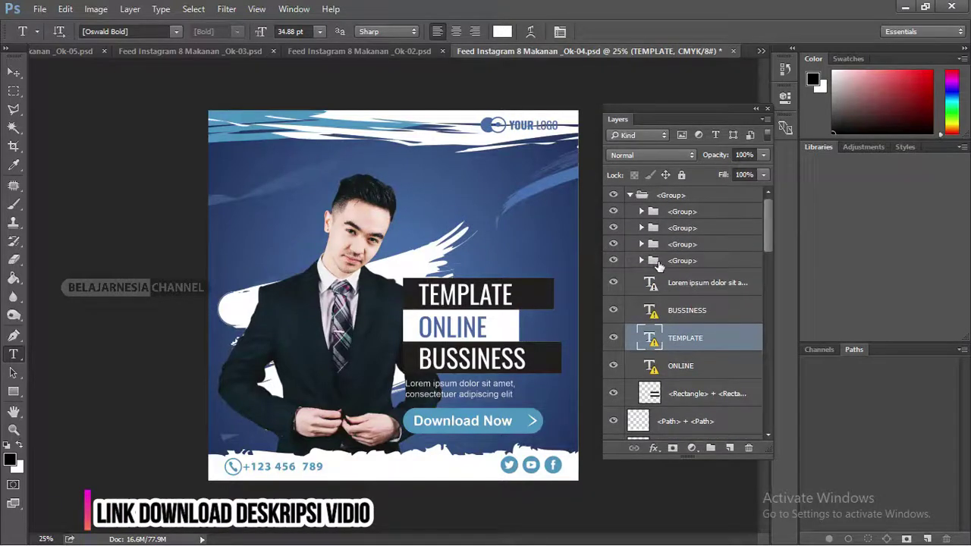
pyautogui.scroll(-2, 668, 257)
pyautogui.scroll(-2, 668, 261)
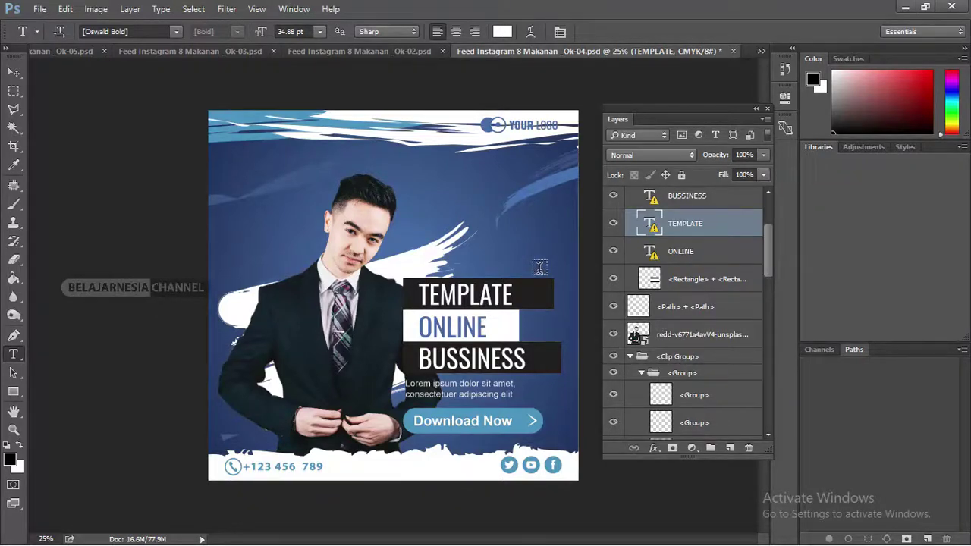
pyautogui.click(13, 73)
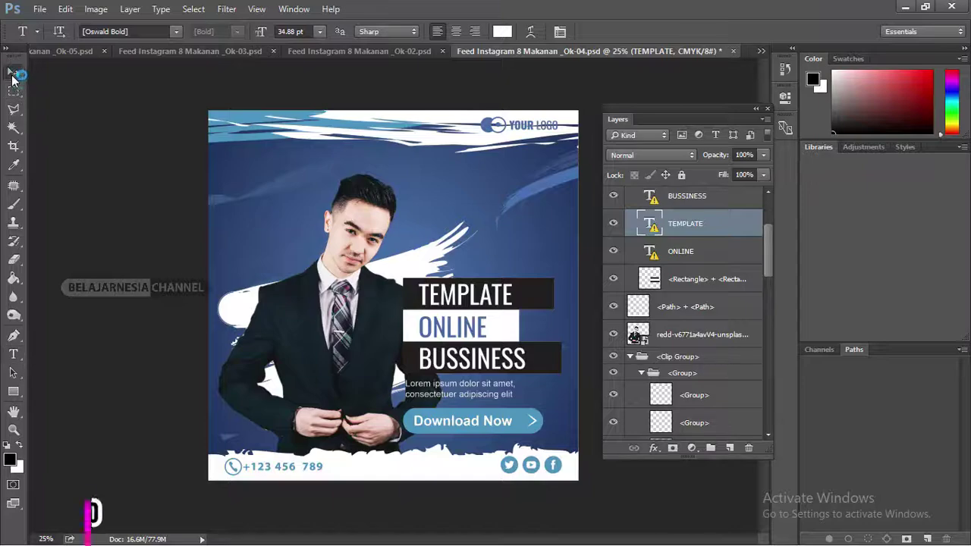
pyautogui.moveTo(249, 124)
pyautogui.mouseDown()
pyautogui.moveTo(242, 142)
pyautogui.moveTo(217, 127)
pyautogui.mouseUp()
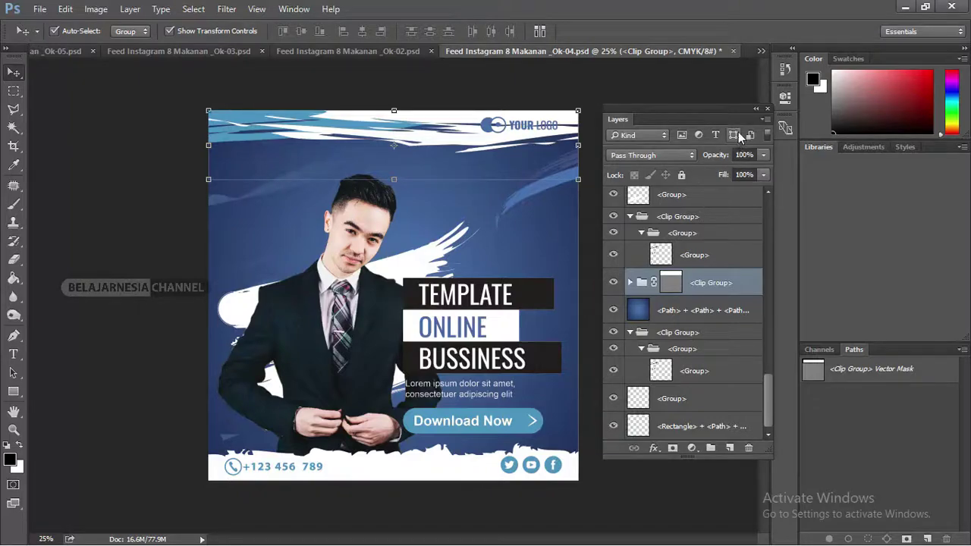
# Step: Reposition the floating Layers panel and select the businessman photo layer
pyautogui.click(722, 110)
pyautogui.moveTo(722, 110)
pyautogui.mouseDown()
pyautogui.moveTo(707, 152)
pyautogui.moveTo(708, 143)
pyautogui.mouseUp()
pyautogui.scroll(3, 677, 228)
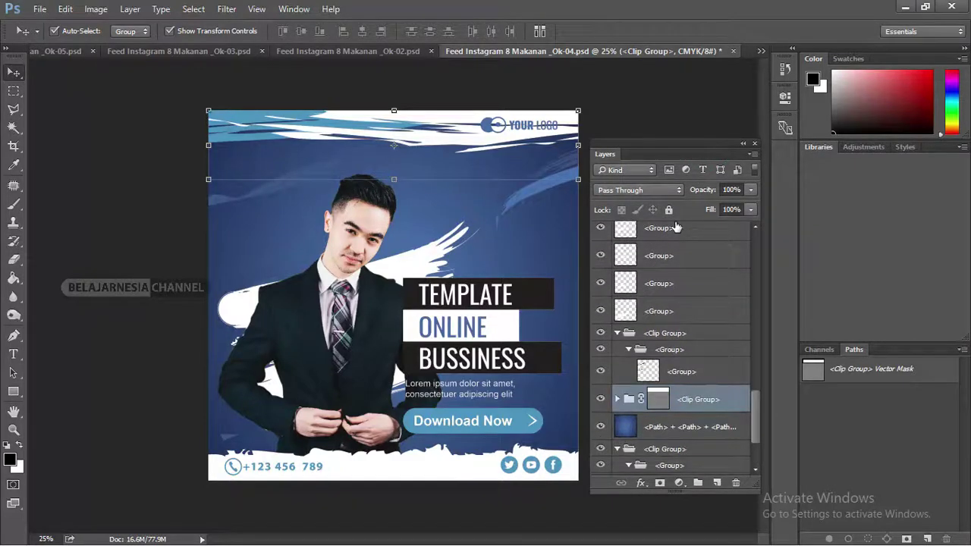
pyautogui.scroll(1, 676, 227)
pyautogui.scroll(1, 681, 231)
pyautogui.scroll(1, 684, 233)
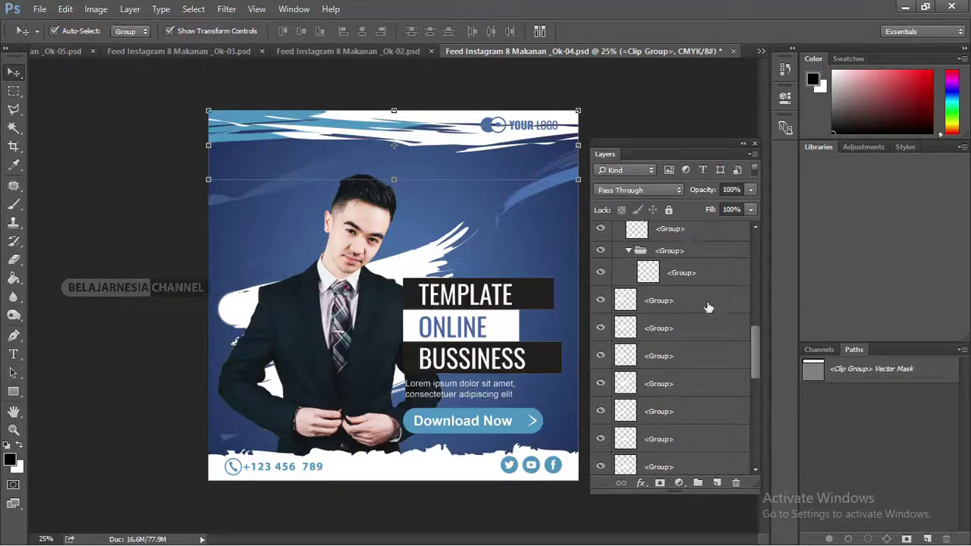
pyautogui.moveTo(756, 346); pyautogui.dragTo(758, 299)
pyautogui.click(684, 317)
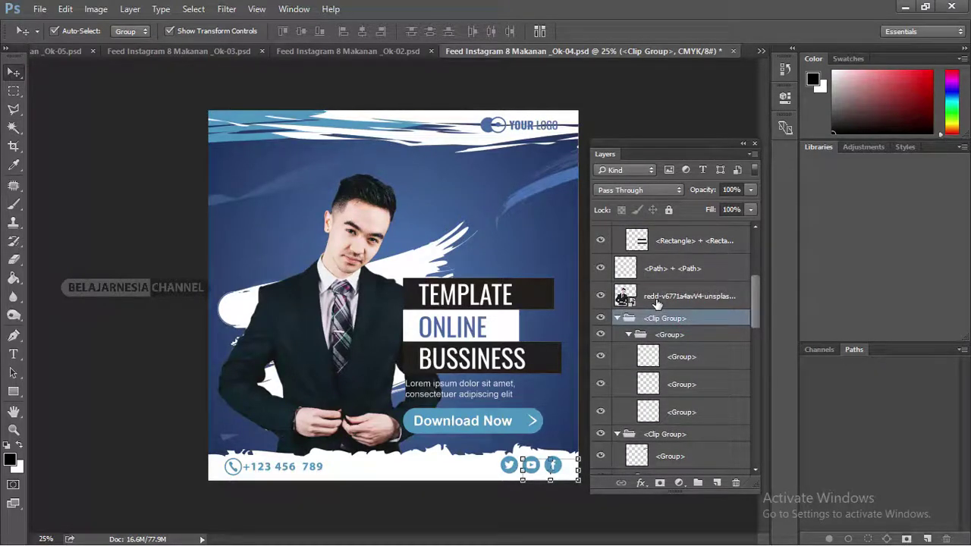
pyautogui.click(657, 298)
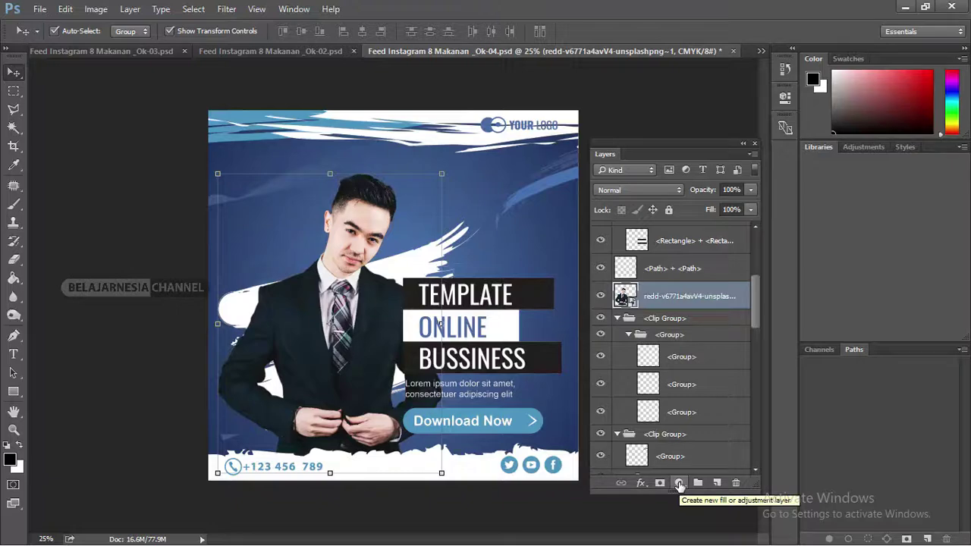
# Step: Add a Hue/Saturation adjustment with Hue +4, Saturation +2, Lightness +9, then collapse the panels
pyautogui.click(680, 484)
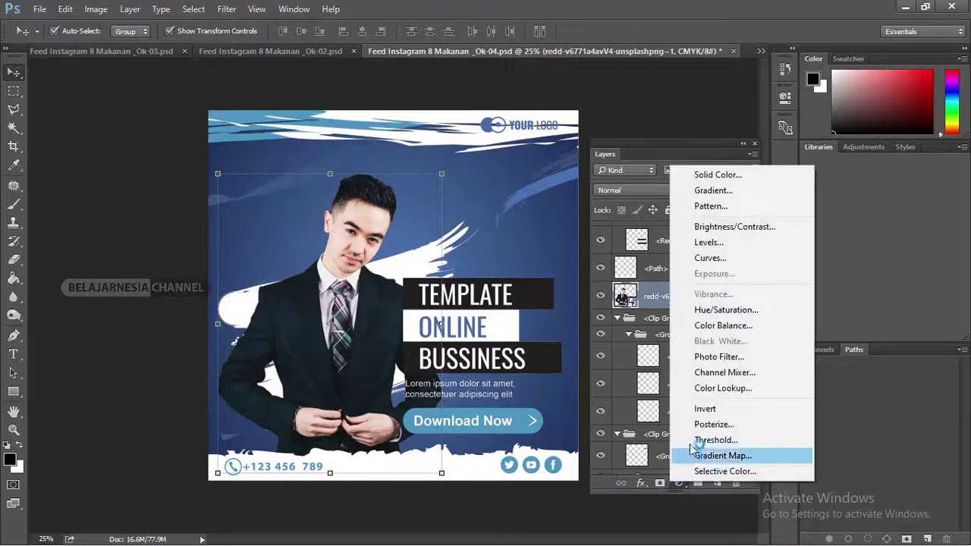
pyautogui.click(726, 310)
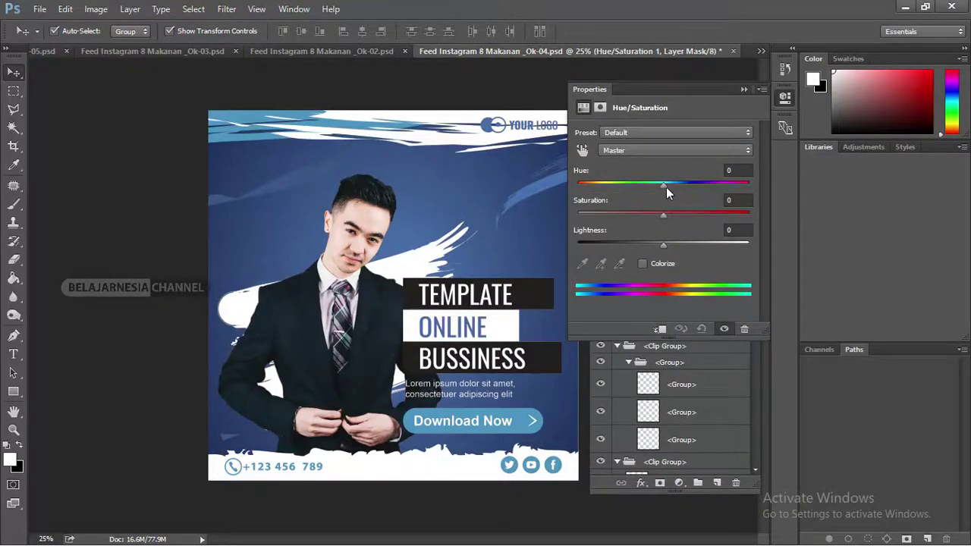
pyautogui.moveTo(664, 186)
pyautogui.mouseDown()
pyautogui.moveTo(716, 186)
pyautogui.moveTo(625, 187)
pyautogui.mouseUp()
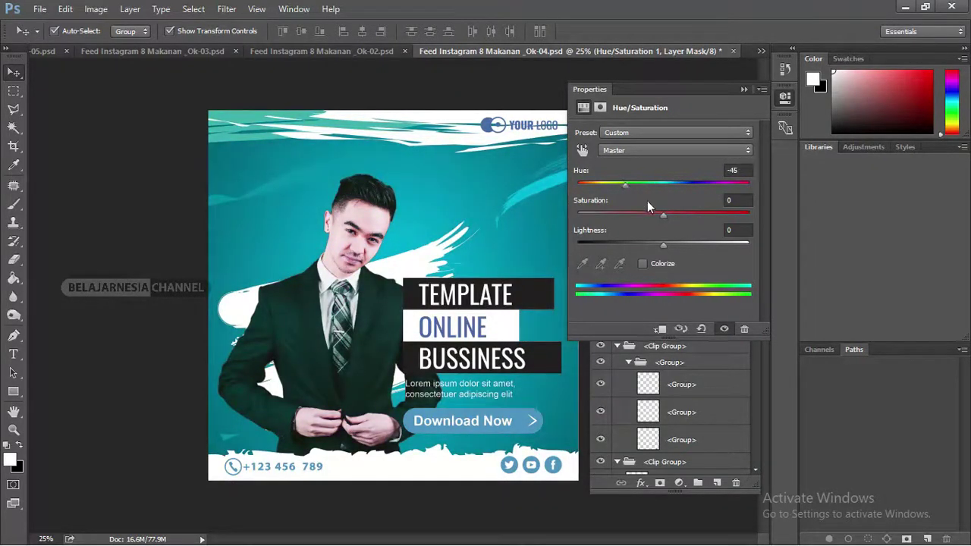
pyautogui.moveTo(663, 214)
pyautogui.mouseDown()
pyautogui.moveTo(643, 214)
pyautogui.moveTo(645, 183)
pyautogui.moveTo(673, 184)
pyautogui.moveTo(665, 215)
pyautogui.moveTo(698, 215)
pyautogui.moveTo(664, 215)
pyautogui.moveTo(671, 245)
pyautogui.mouseUp()
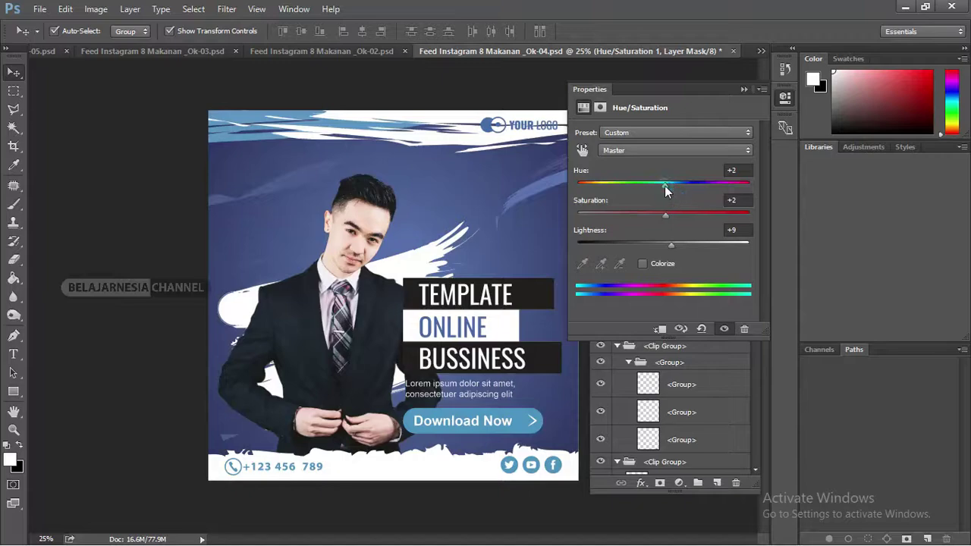
pyautogui.moveTo(665, 184)
pyautogui.mouseDown()
pyautogui.moveTo(692, 185)
pyautogui.moveTo(667, 186)
pyautogui.mouseUp()
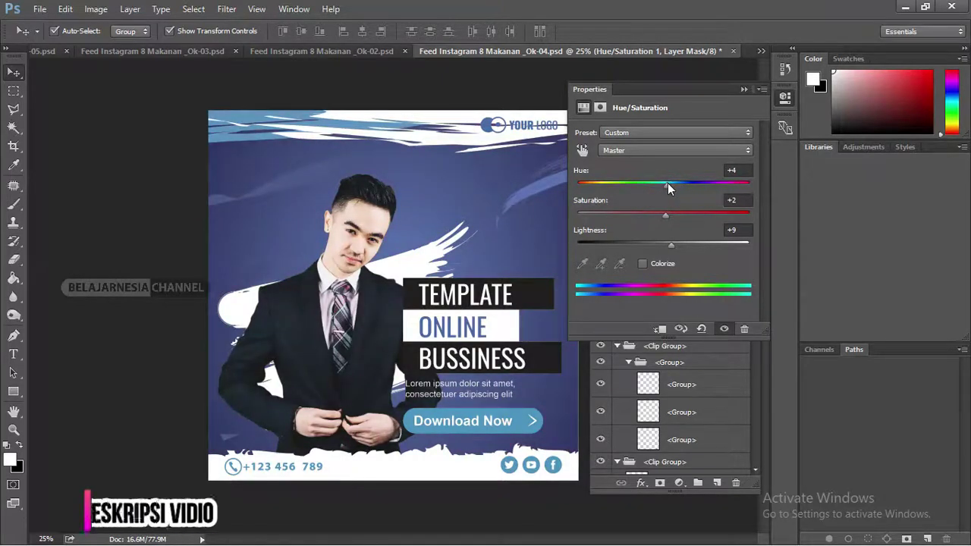
pyautogui.click(744, 88)
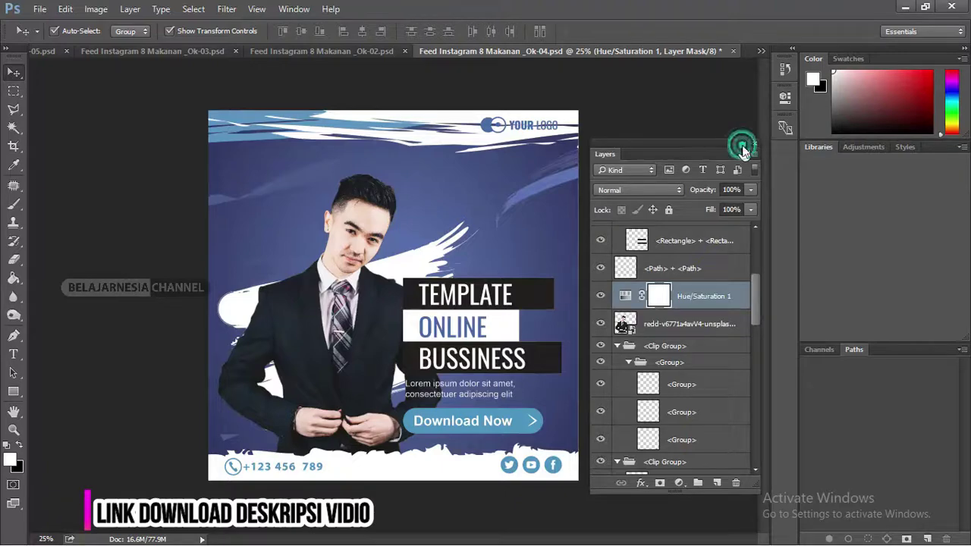
pyautogui.click(745, 143)
# Step: Look through the Ok-02, Ok-03 and Ok-05 templates, settle on Ok-05, and open Task View
pyautogui.click(361, 51)
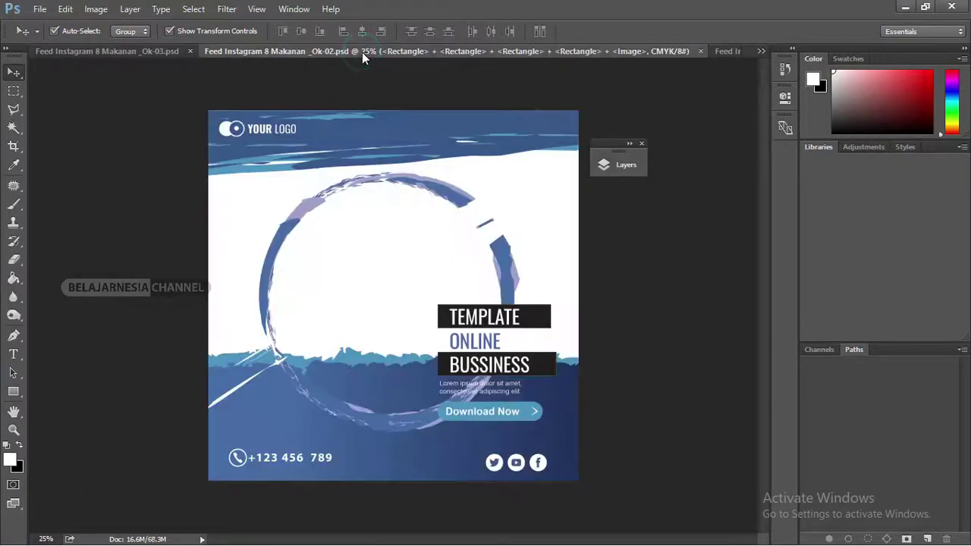
pyautogui.moveTo(489, 220)
pyautogui.mouseDown()
pyautogui.moveTo(451, 207)
pyautogui.moveTo(402, 123)
pyautogui.mouseUp()
pyautogui.click(399, 122)
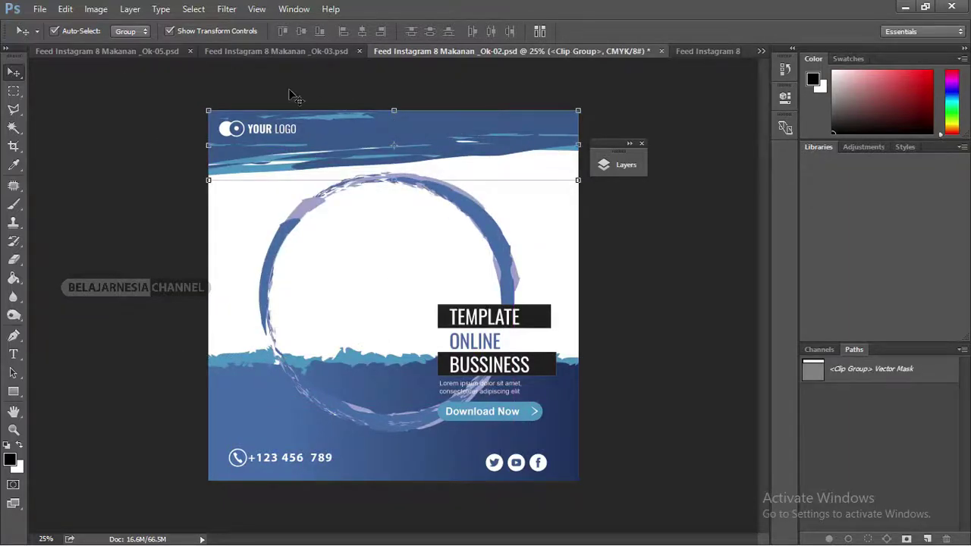
pyautogui.click(239, 52)
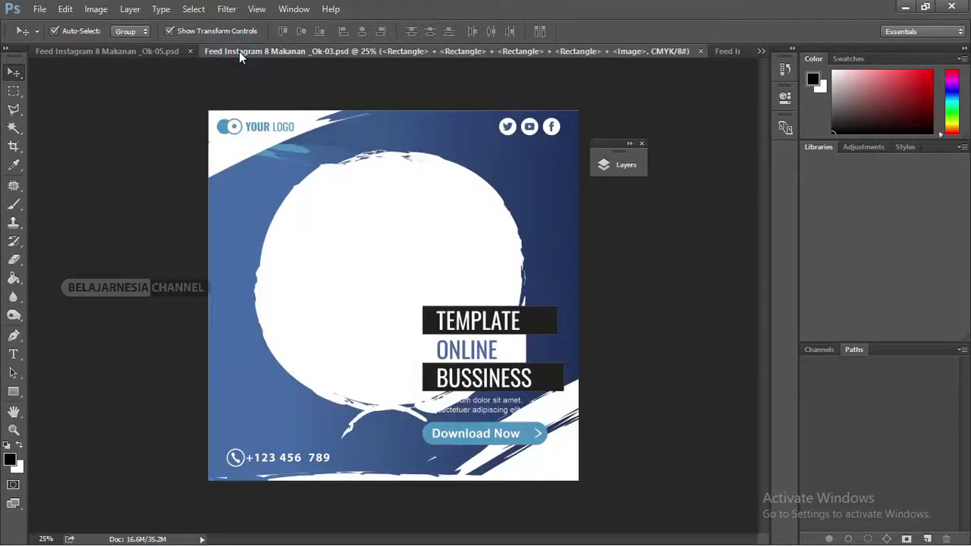
pyautogui.click(144, 51)
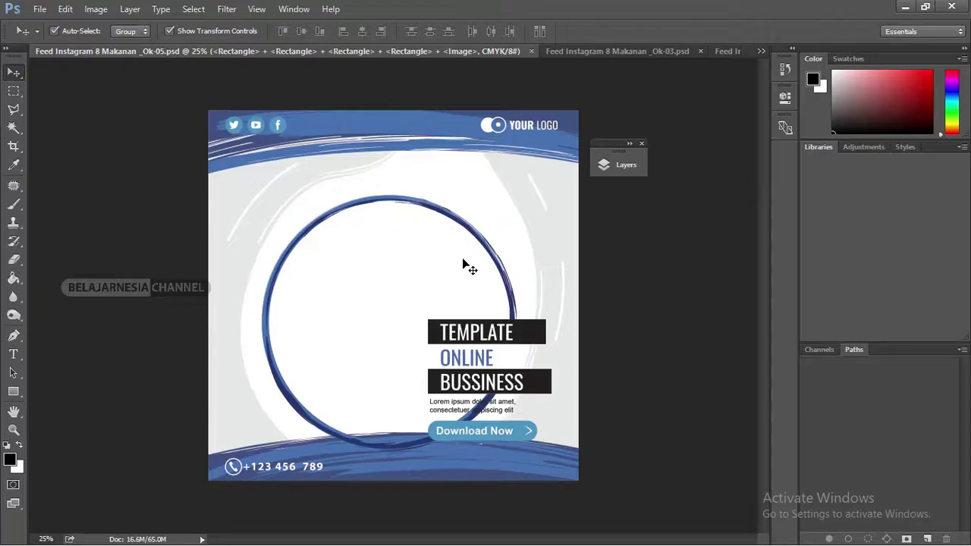
pyautogui.press('super+Tab')
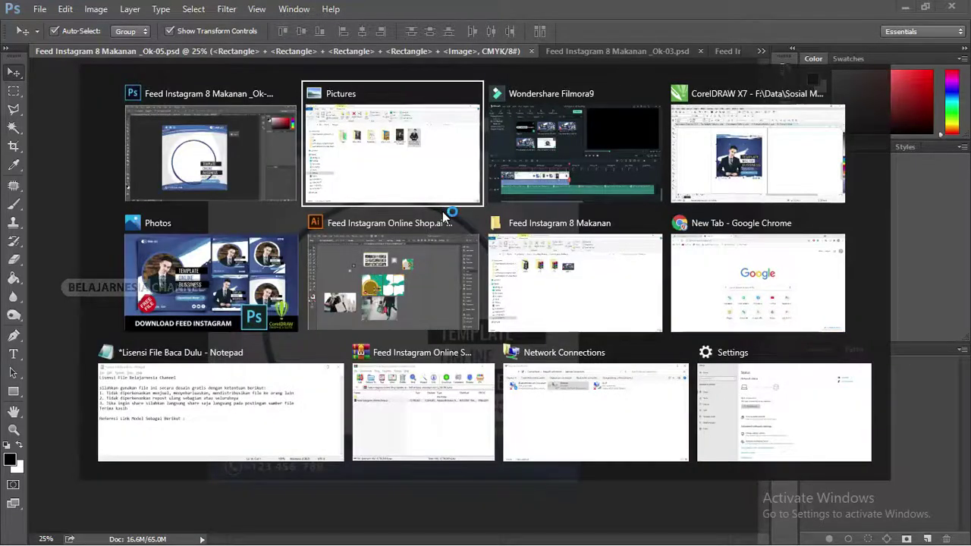
# Step: Bring the redd-v6771a4avV4-unsplash businessman photo into the Ok-05 template and nudge it down
pyautogui.click(443, 211)
pyautogui.click(522, 190)
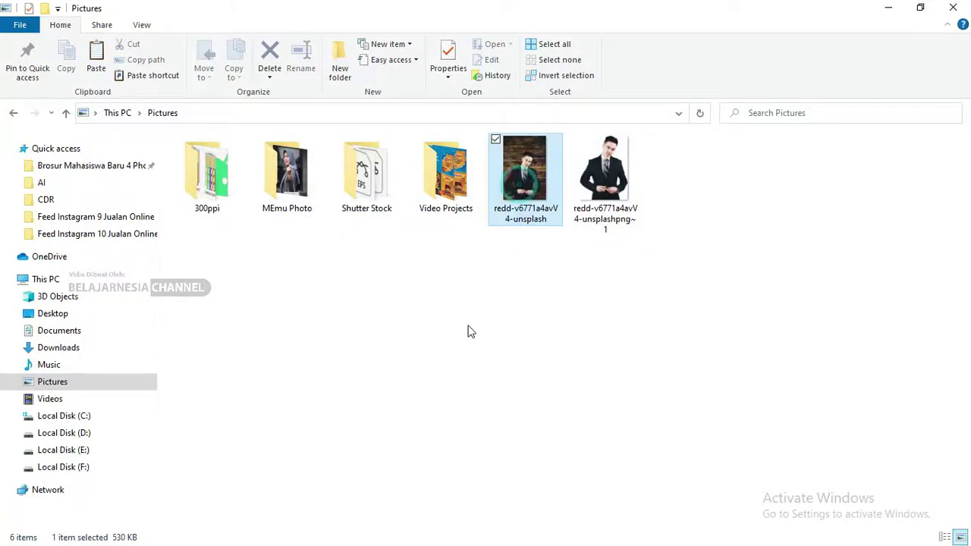
pyautogui.press('super+Tab')
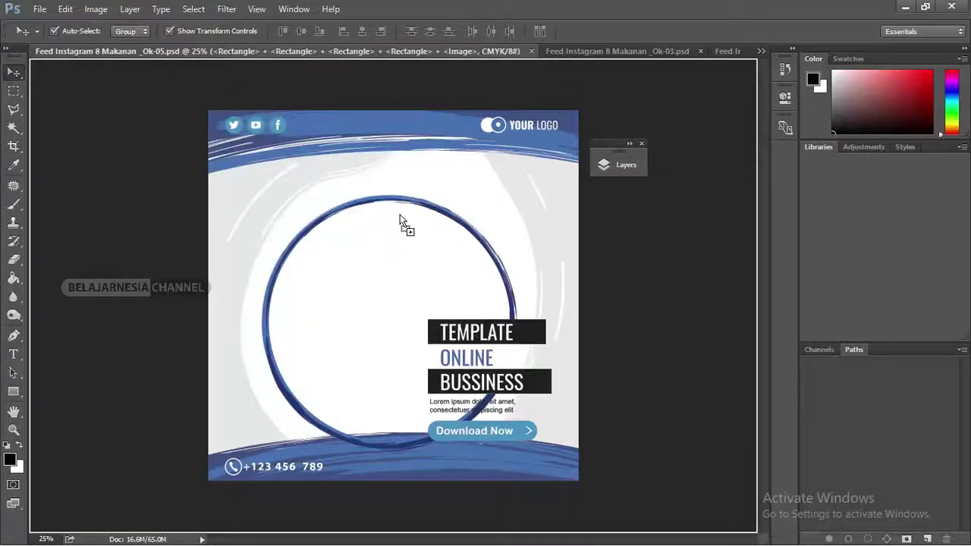
pyautogui.hotkey('ctrl', 't')
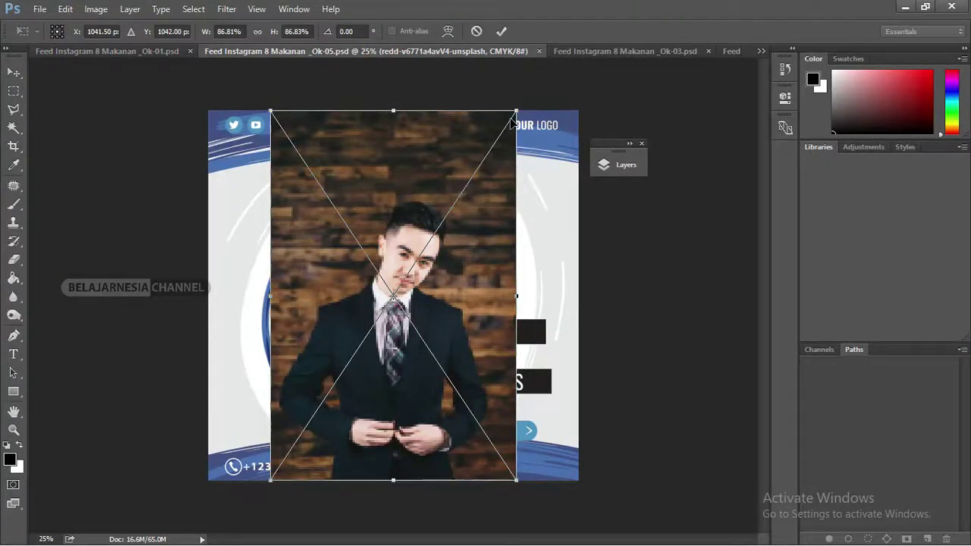
pyautogui.press('Return')
pyautogui.moveTo(501, 154); pyautogui.dragTo(497, 170)
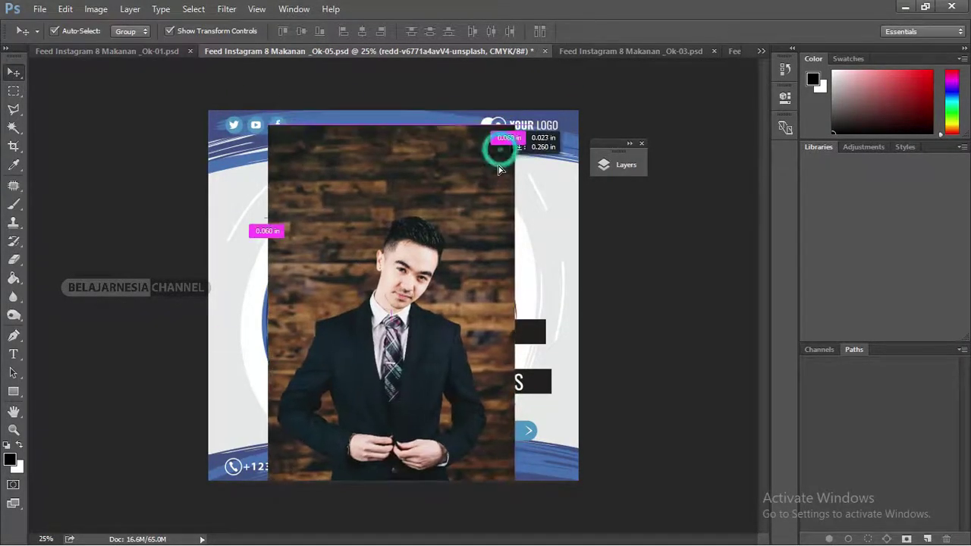
# Step: Move the photo layer below the headline, blue ring and Download Now groups
pyautogui.click(636, 167)
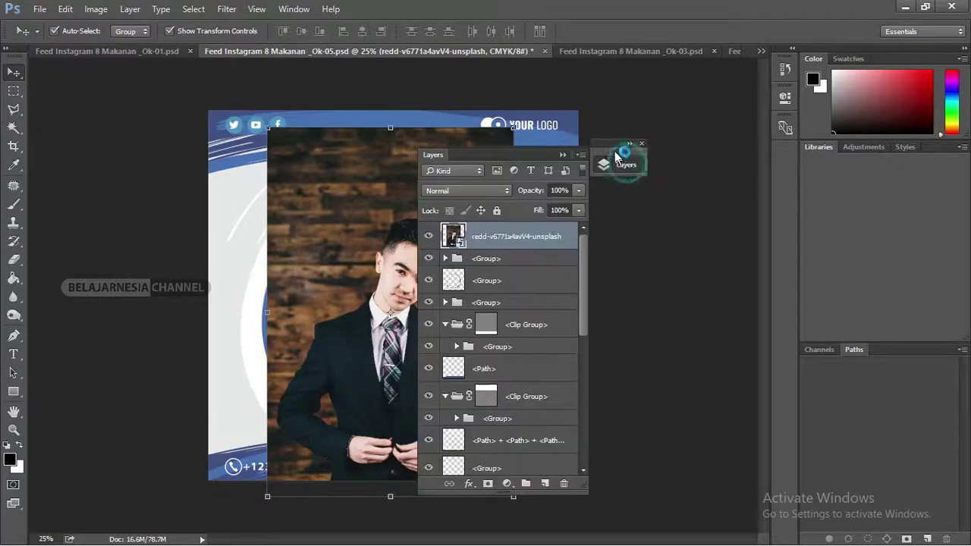
pyautogui.click(615, 143)
pyautogui.moveTo(619, 167); pyautogui.dragTo(715, 138)
pyautogui.click(716, 138)
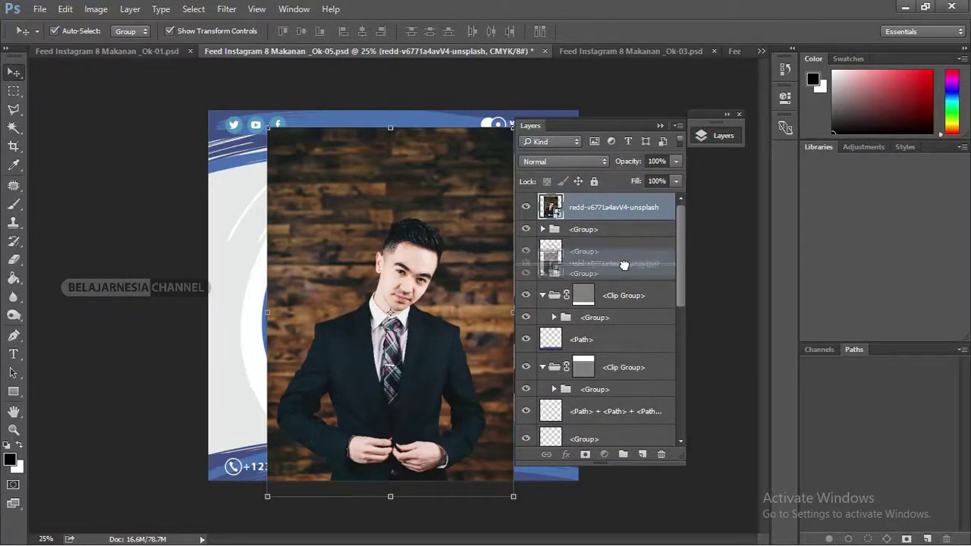
pyautogui.moveTo(620, 214)
pyautogui.mouseDown()
pyautogui.moveTo(604, 266)
pyautogui.moveTo(629, 288)
pyautogui.mouseUp()
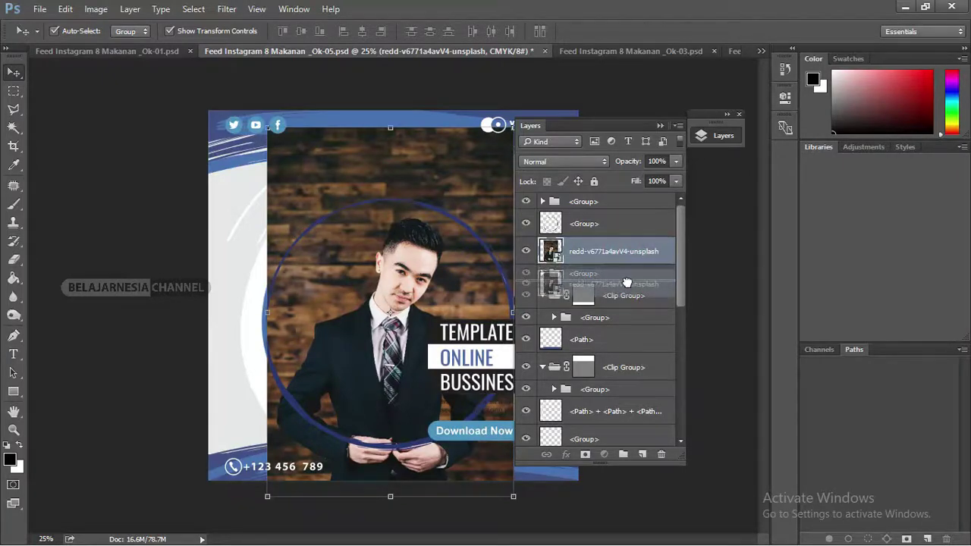
pyautogui.click(660, 126)
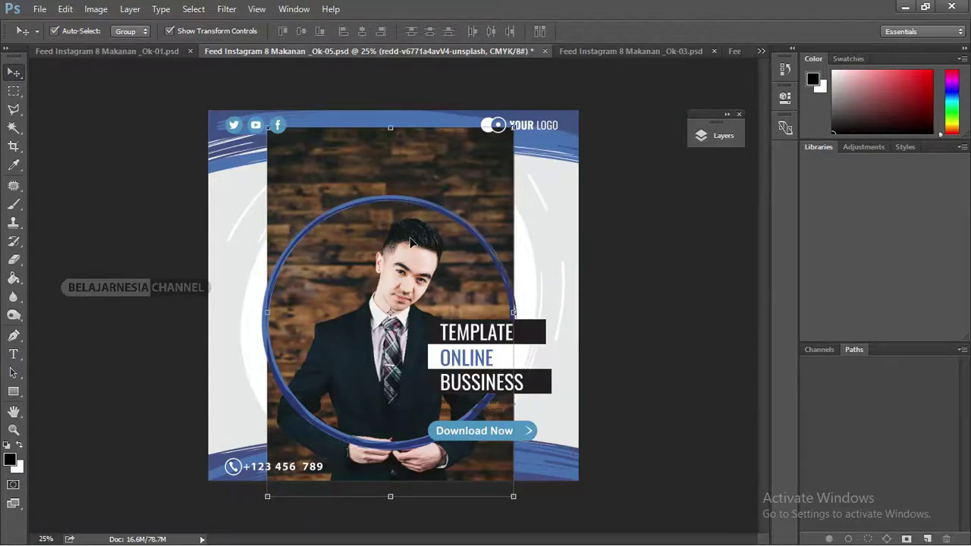
pyautogui.press('l')
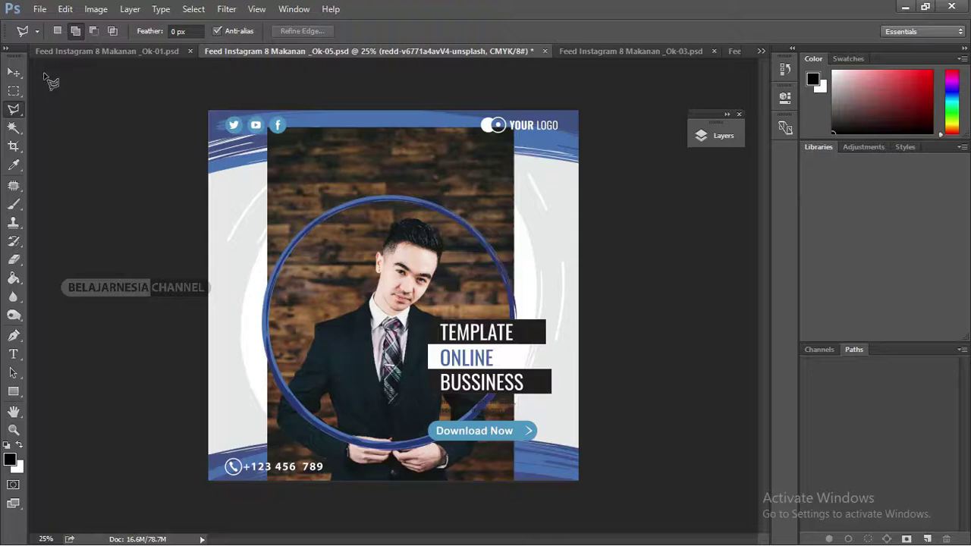
# Step: Zoom the template view to about 35%
pyautogui.click(8, 48)
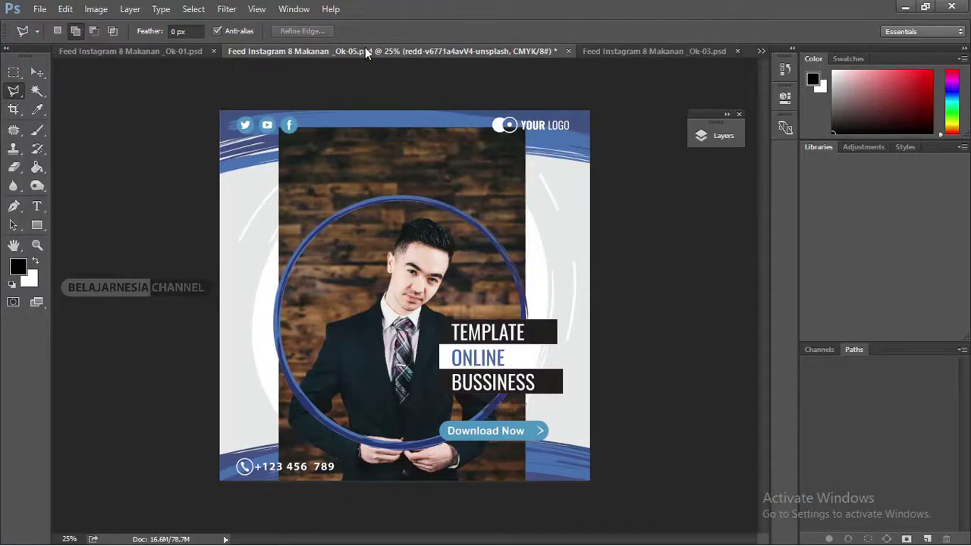
pyautogui.press('z')
pyautogui.moveTo(338, 267); pyautogui.dragTo(364, 281)
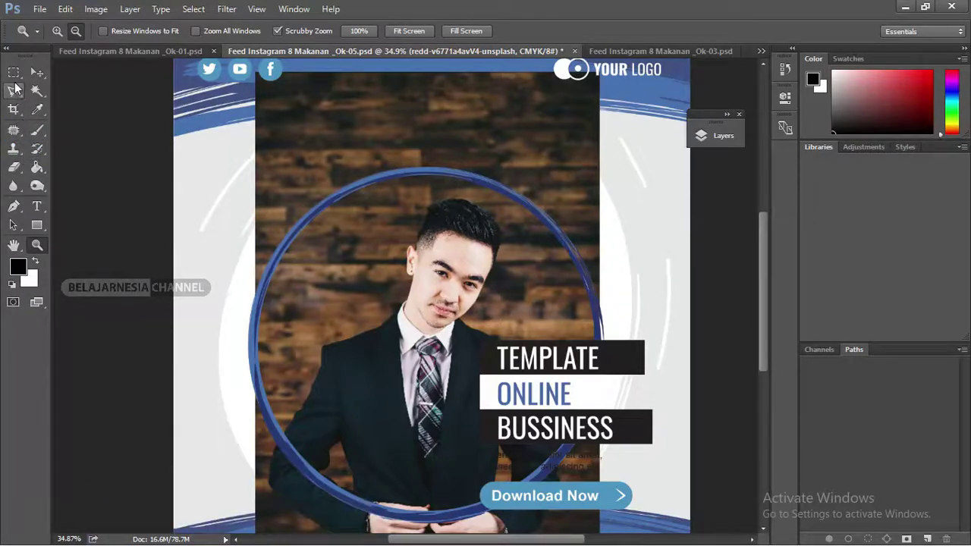
# Step: Draw an elliptical selection over the blue ring and use it to mask the businessman photo
pyautogui.click(14, 72)
pyautogui.click(65, 85)
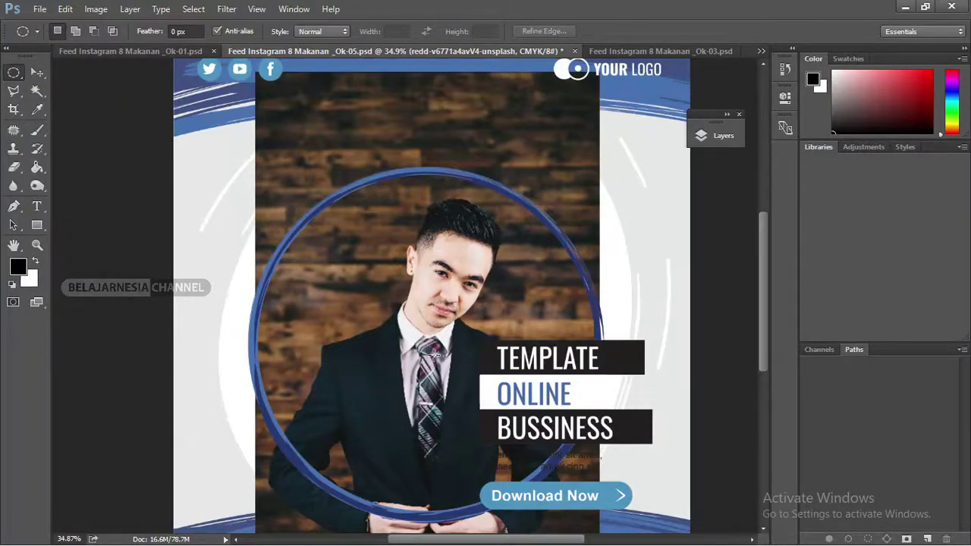
pyautogui.moveTo(435, 353); pyautogui.dragTo(610, 520)
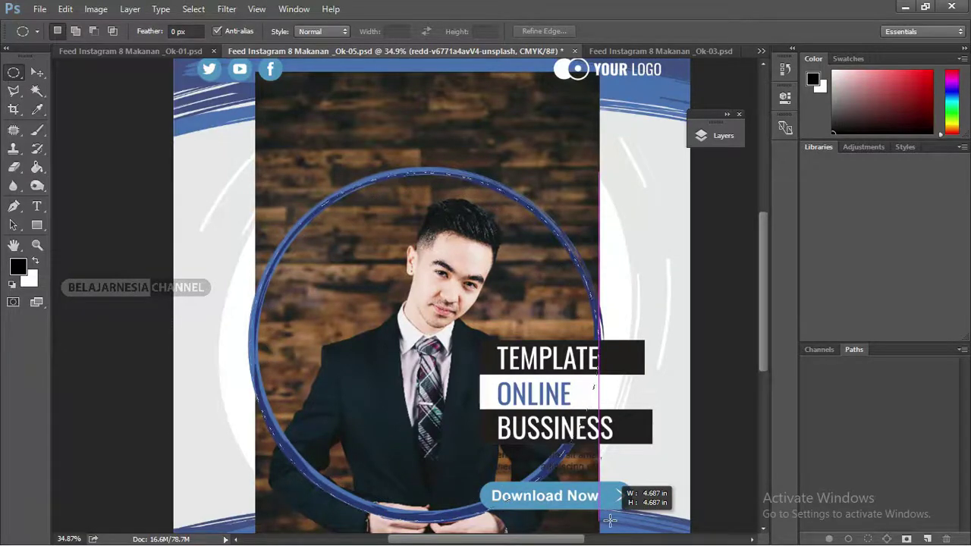
pyautogui.moveTo(609, 520); pyautogui.dragTo(611, 523)
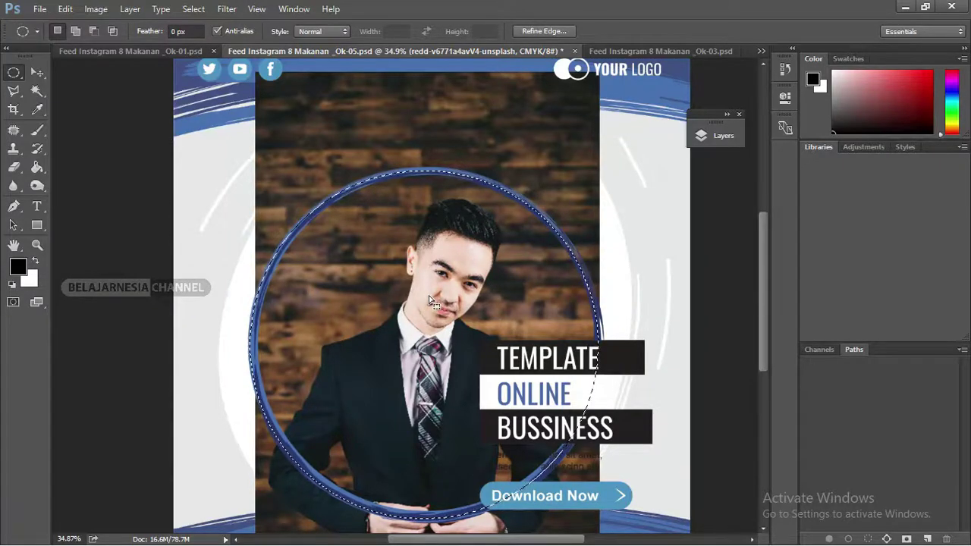
pyautogui.click(709, 135)
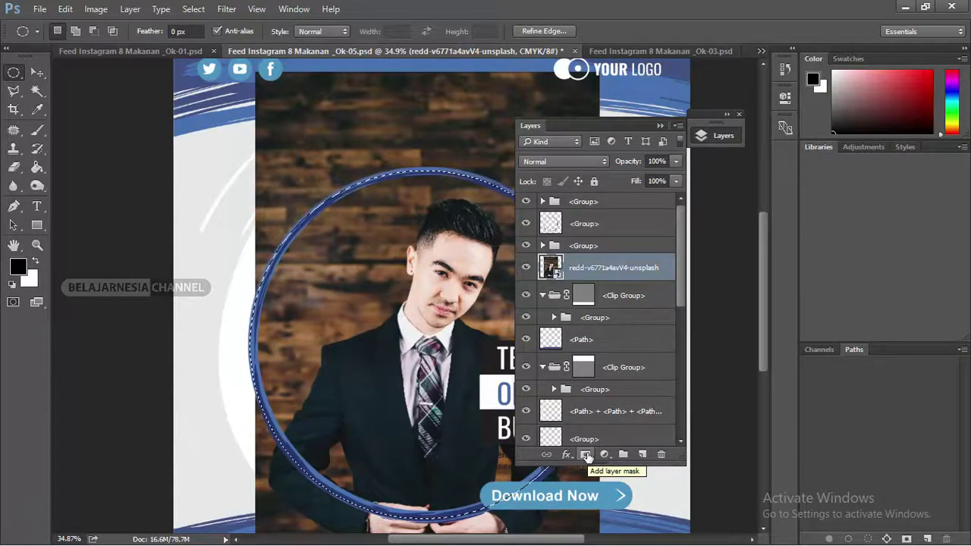
pyautogui.click(586, 455)
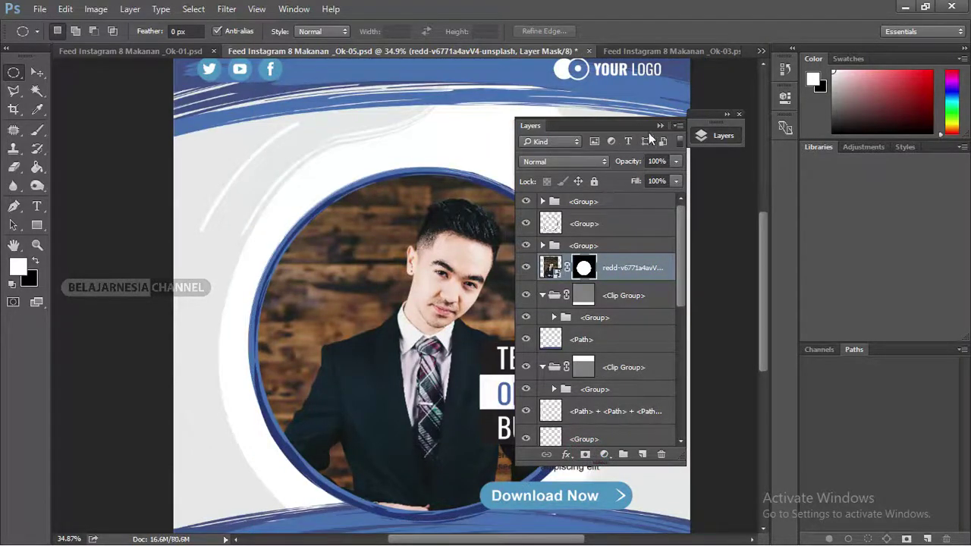
# Step: Load the circle mask as a selection, expand the third group, then deselect
pyautogui.moveTo(635, 125); pyautogui.dragTo(758, 165)
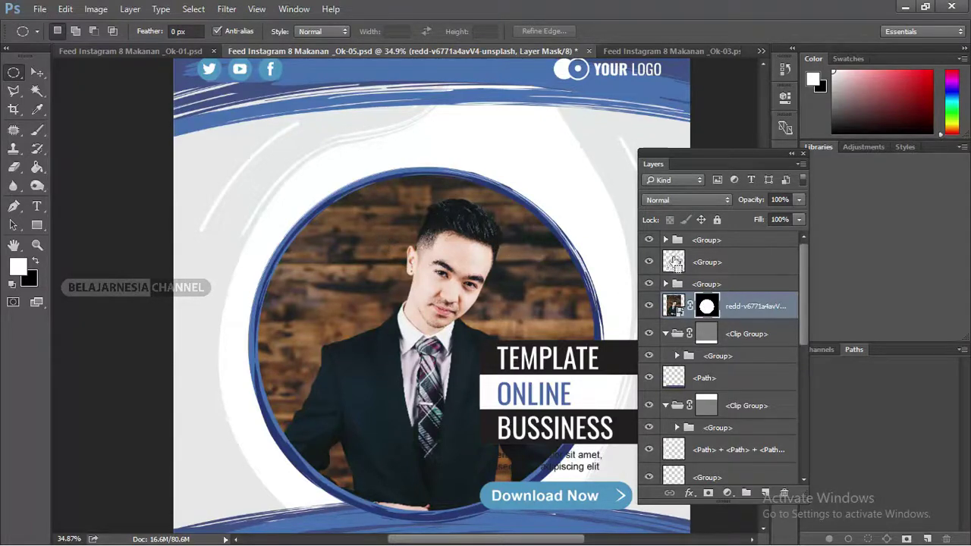
pyautogui.keyDown('ctrl'); pyautogui.click(675, 261); pyautogui.keyUp('ctrl')
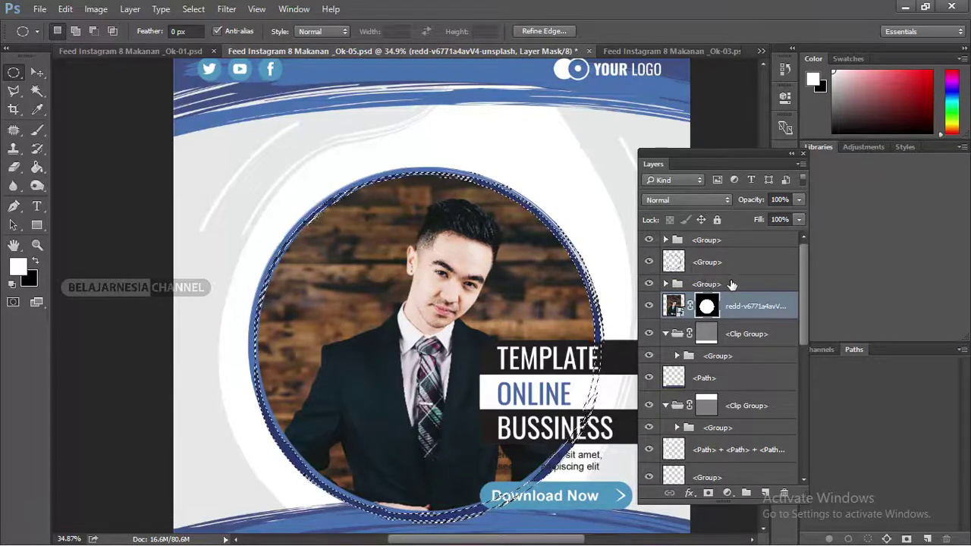
pyautogui.click(666, 284)
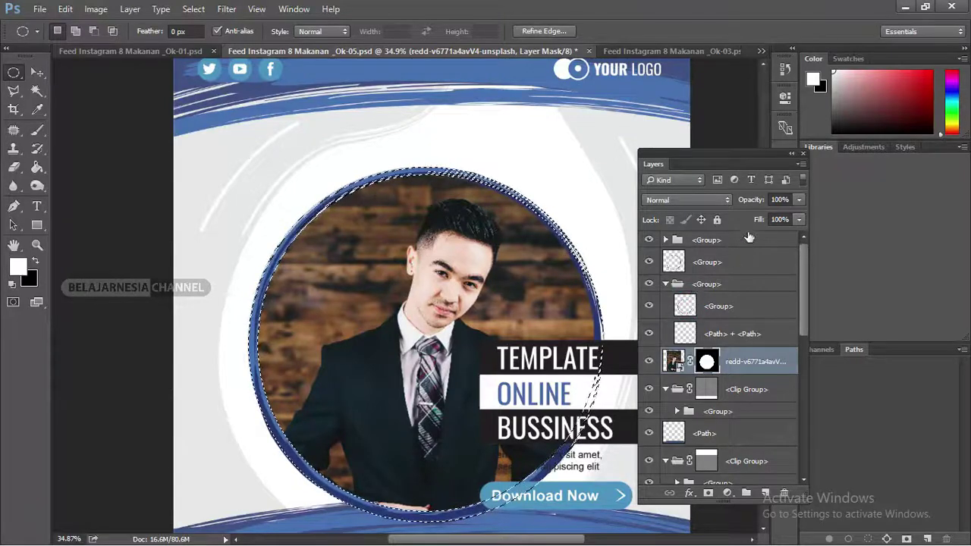
pyautogui.click(540, 258)
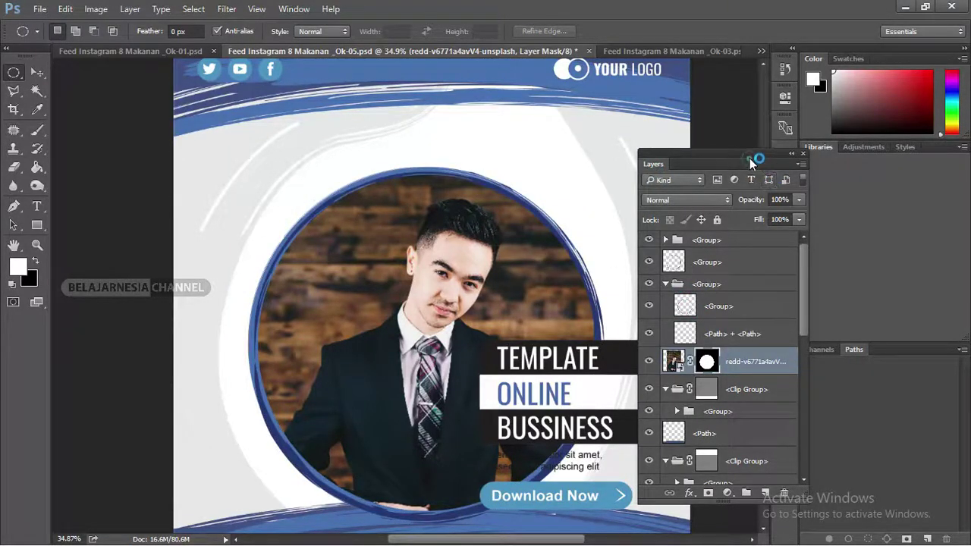
# Step: Revert the History to the 'Nudge Outline' state, removing the layer mask
pyautogui.moveTo(750, 161); pyautogui.dragTo(733, 171)
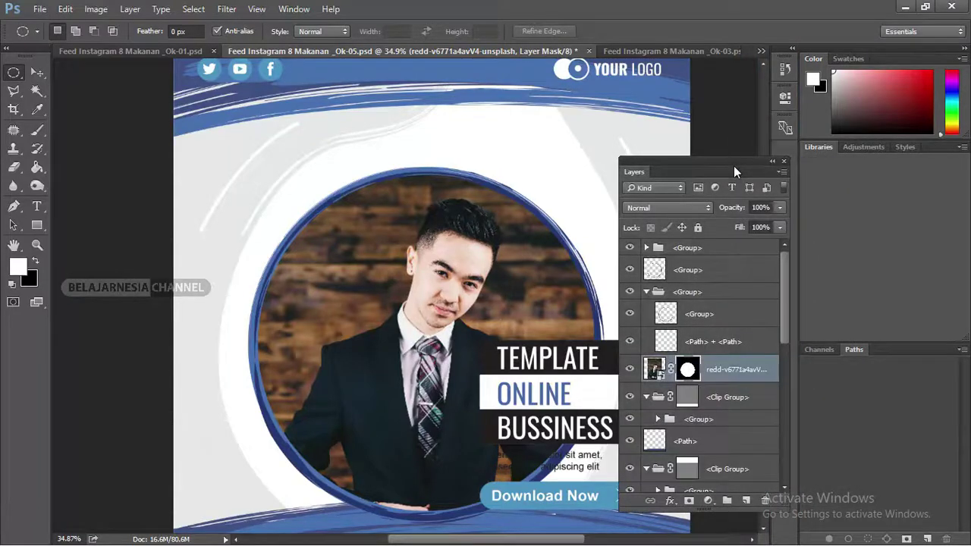
pyautogui.click(785, 69)
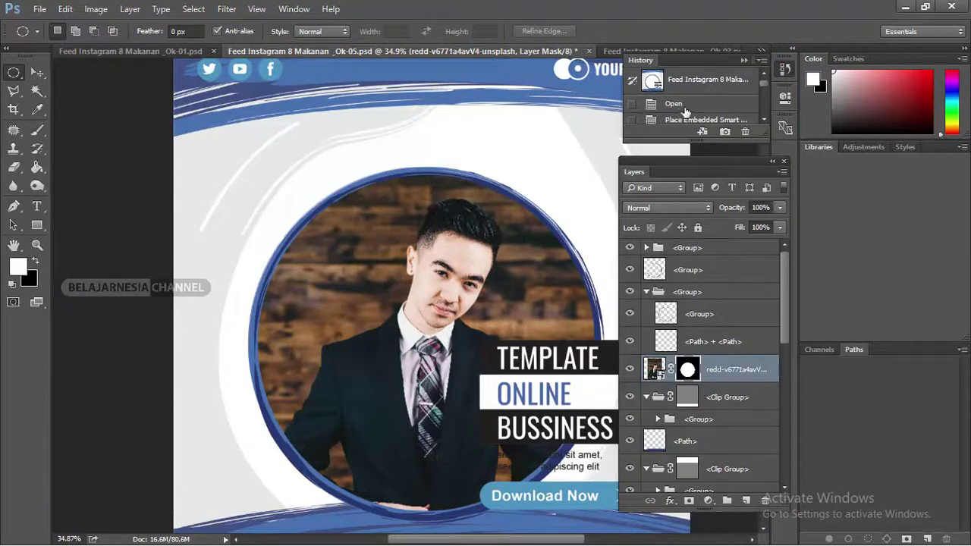
pyautogui.moveTo(764, 85); pyautogui.dragTo(764, 103)
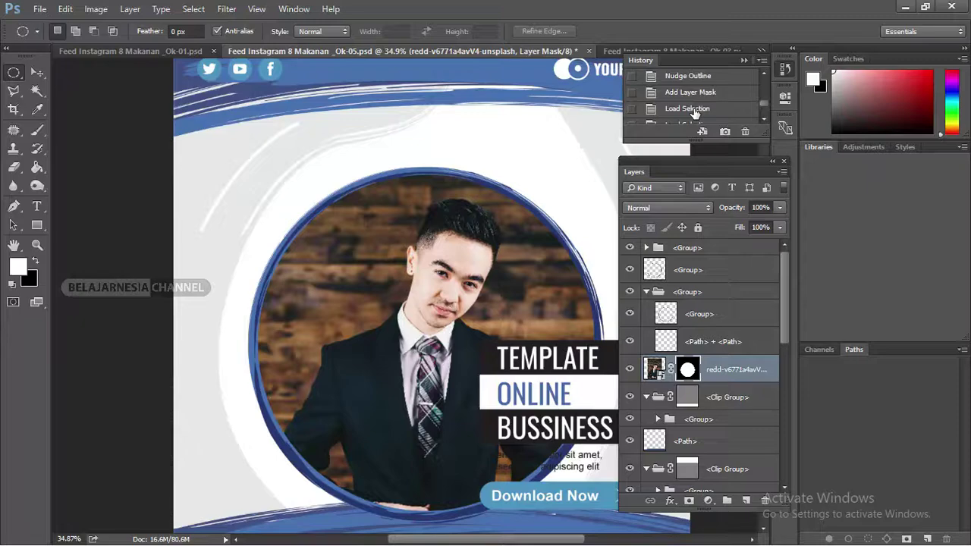
pyautogui.click(688, 76)
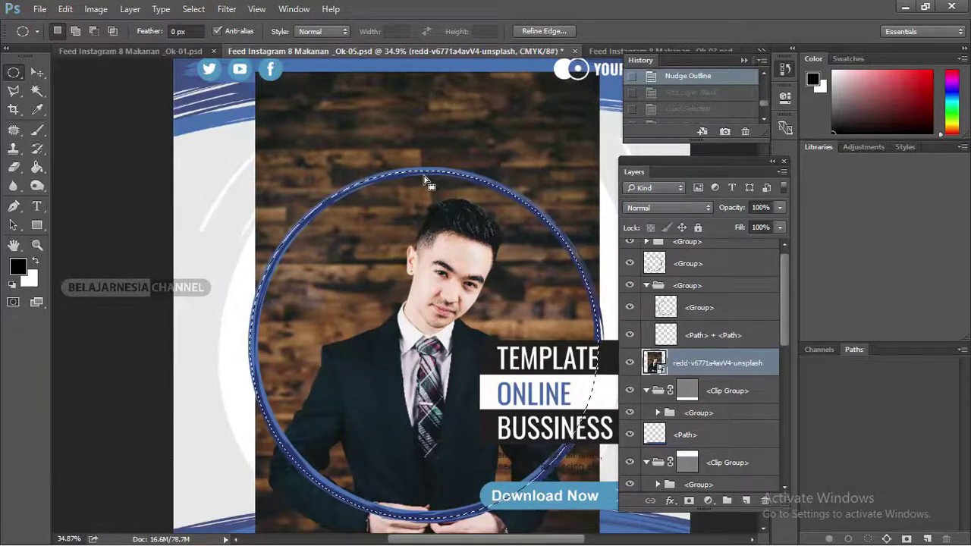
# Step: Set up the Quick Selection tool in Add to selection mode
pyautogui.press('z')
pyautogui.moveTo(433, 177); pyautogui.dragTo(482, 210)
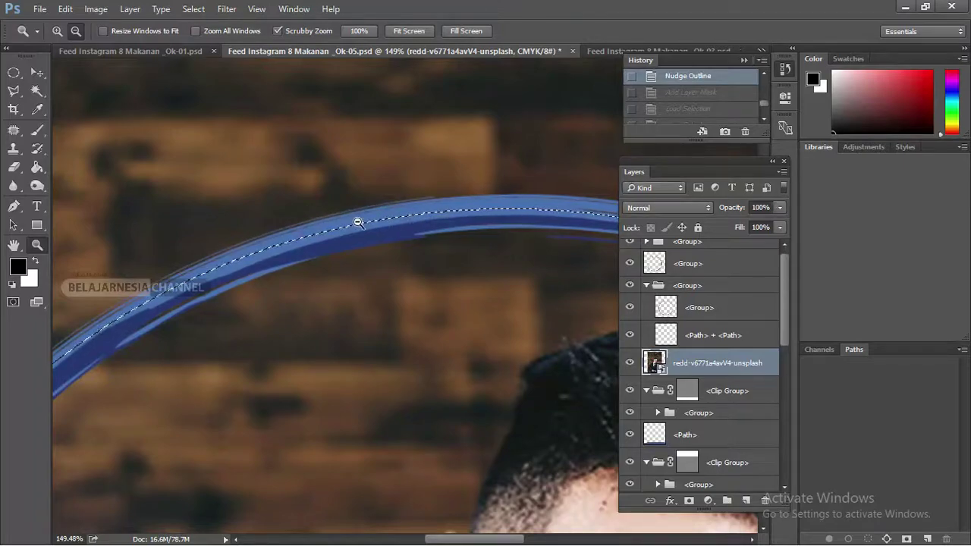
pyautogui.moveTo(505, 223); pyautogui.dragTo(433, 223)
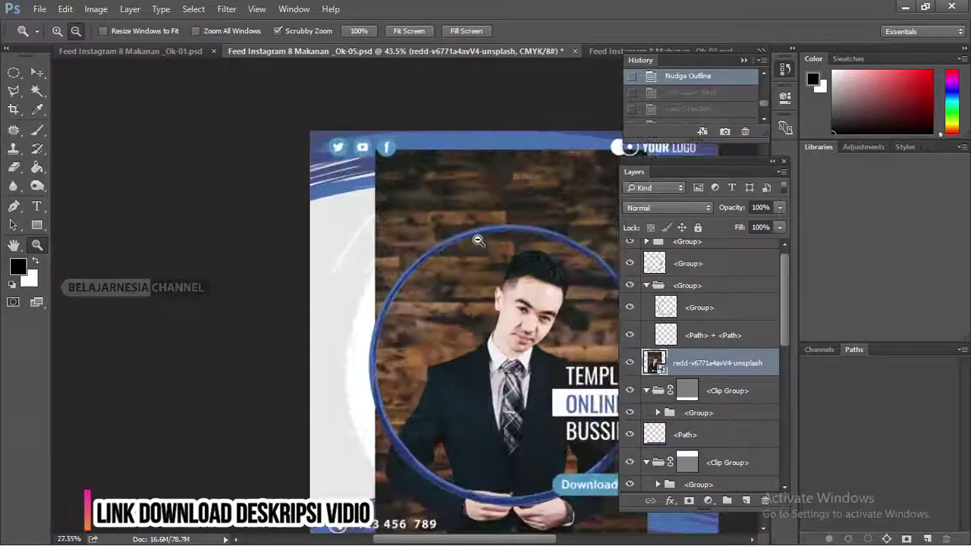
pyautogui.moveTo(510, 239); pyautogui.dragTo(533, 352)
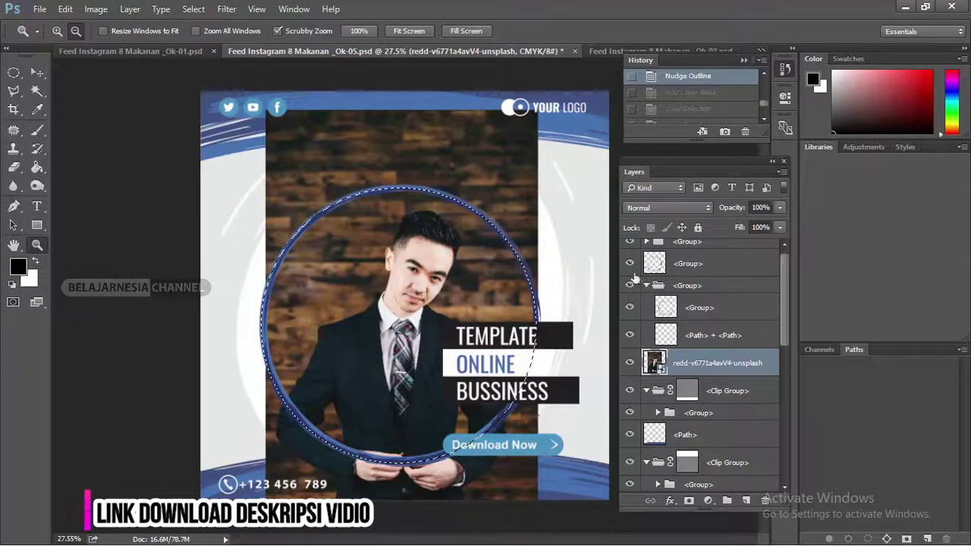
pyautogui.click(35, 92)
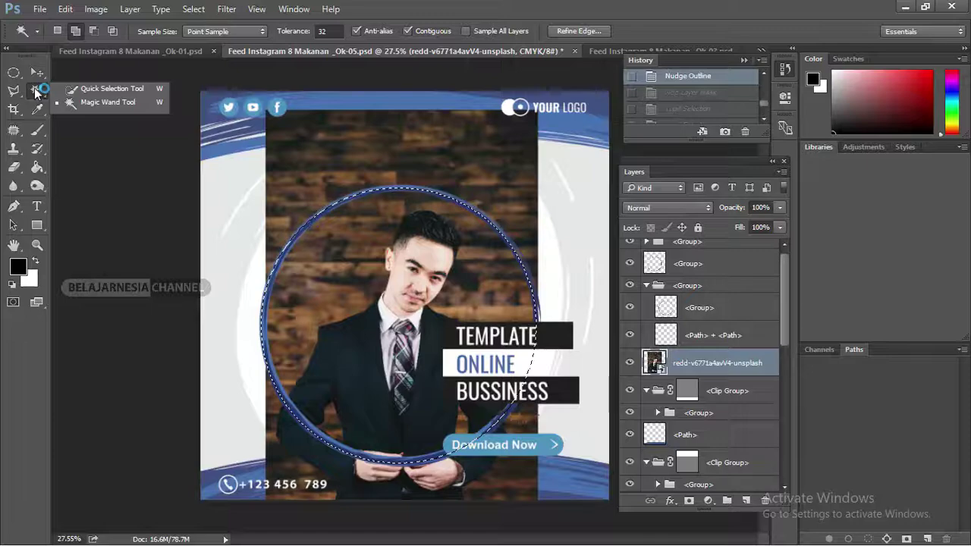
pyautogui.click(98, 89)
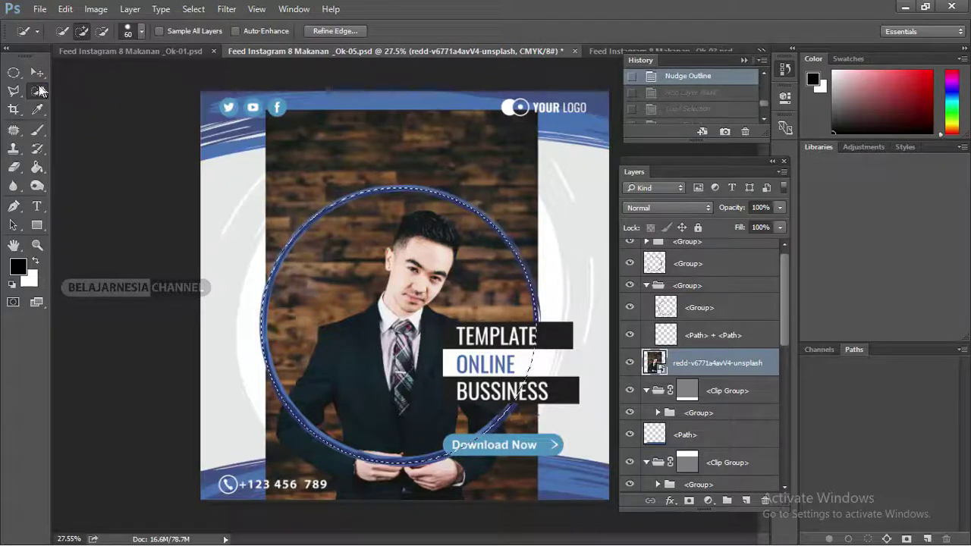
pyautogui.click(37, 92)
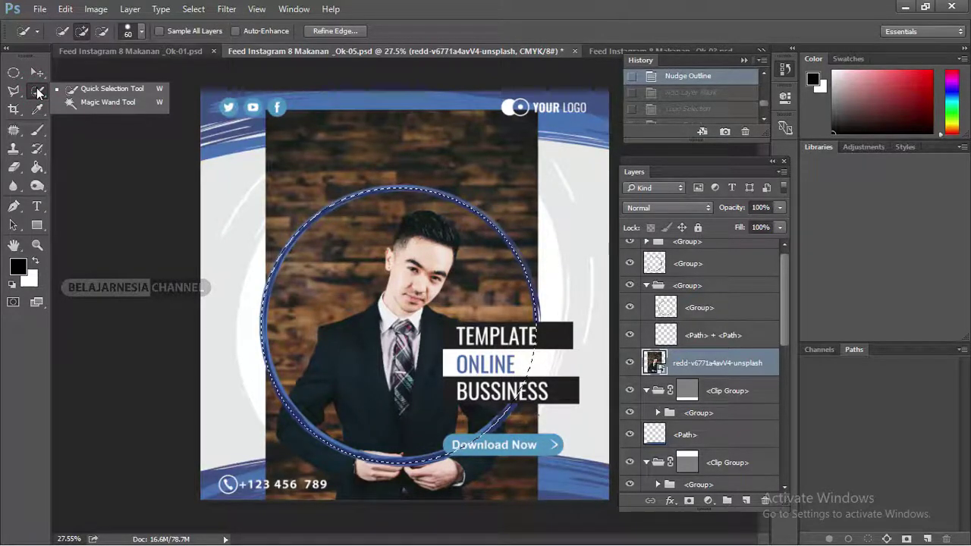
pyautogui.click(82, 33)
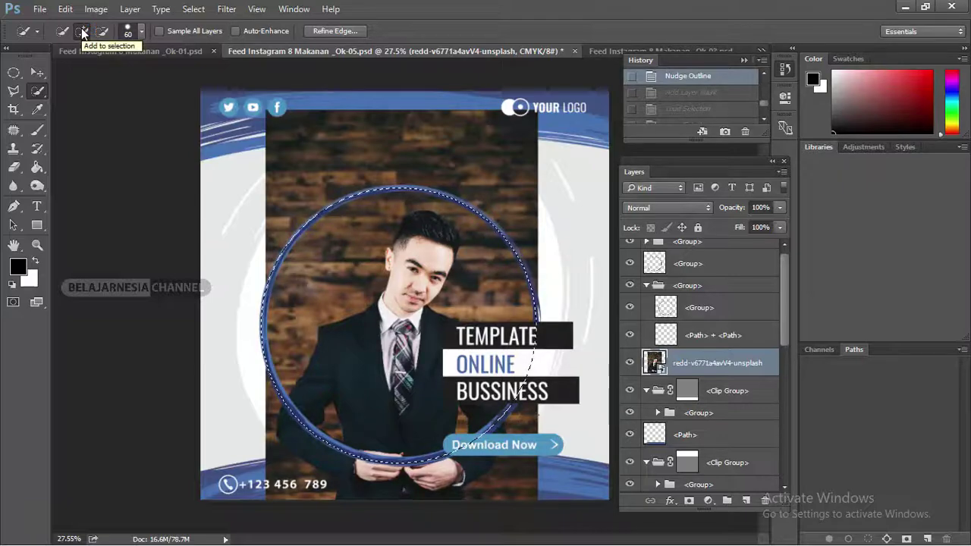
# Step: Make the upper Group layer active and brush the top of the blue ring into the selection
pyautogui.scroll(1, 685, 273)
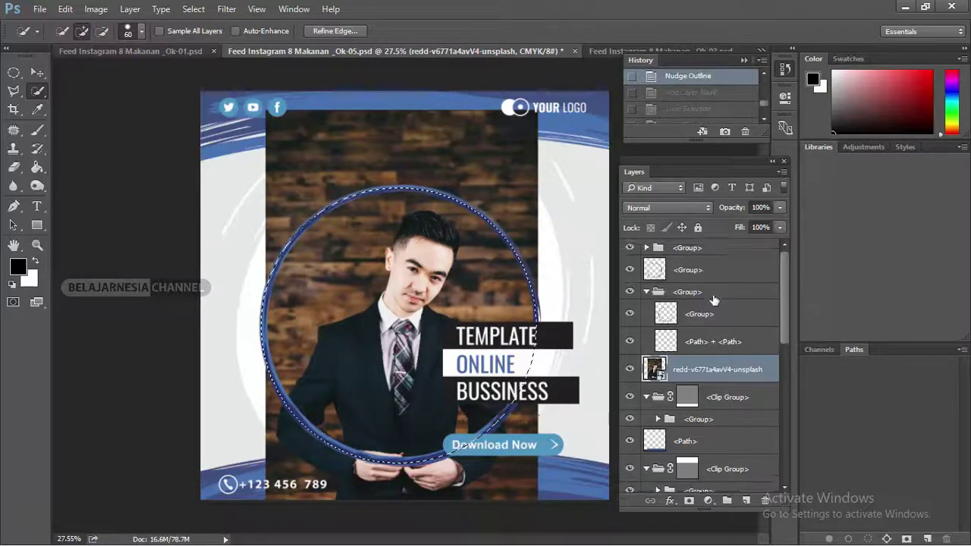
pyautogui.click(630, 272)
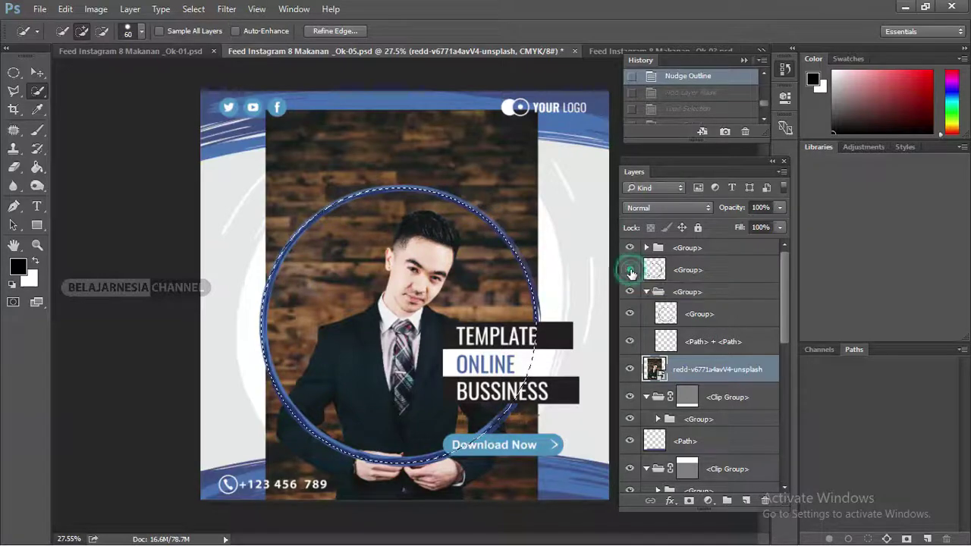
pyautogui.click(630, 271)
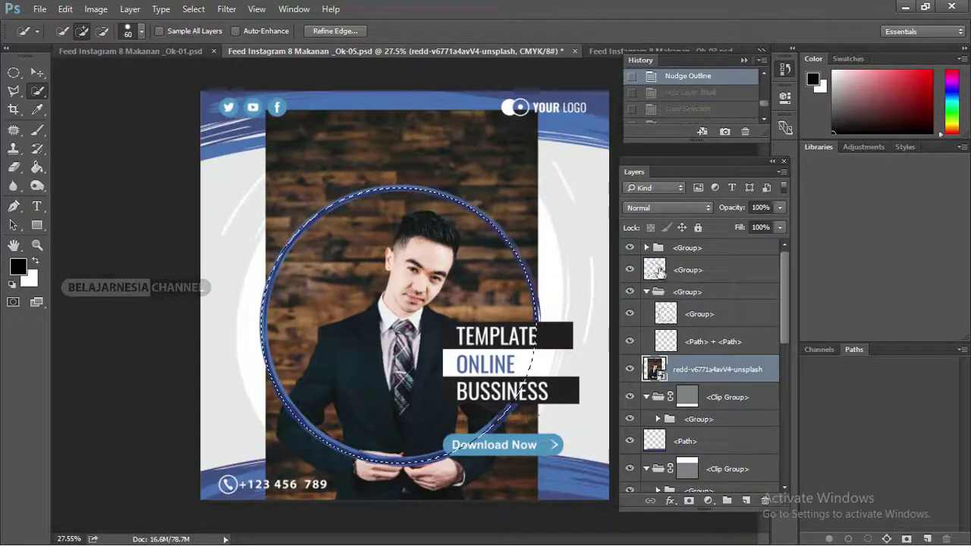
pyautogui.click(660, 273)
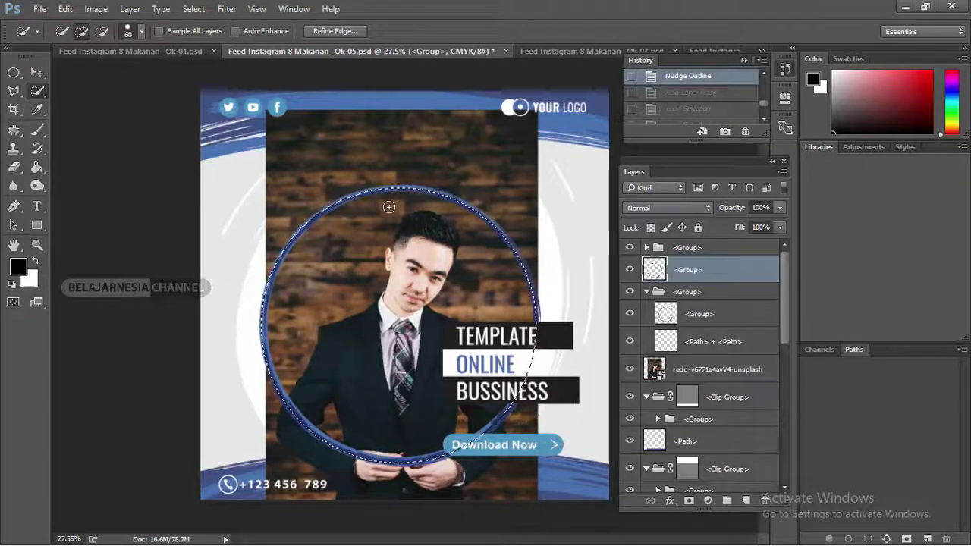
pyautogui.moveTo(385, 188); pyautogui.dragTo(465, 214)
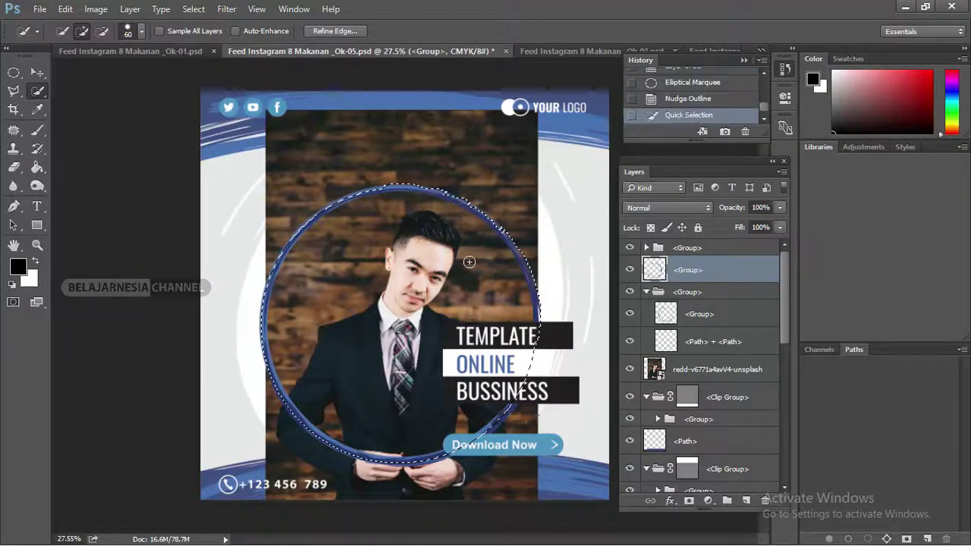
pyautogui.hotkey('ctrl', '+')
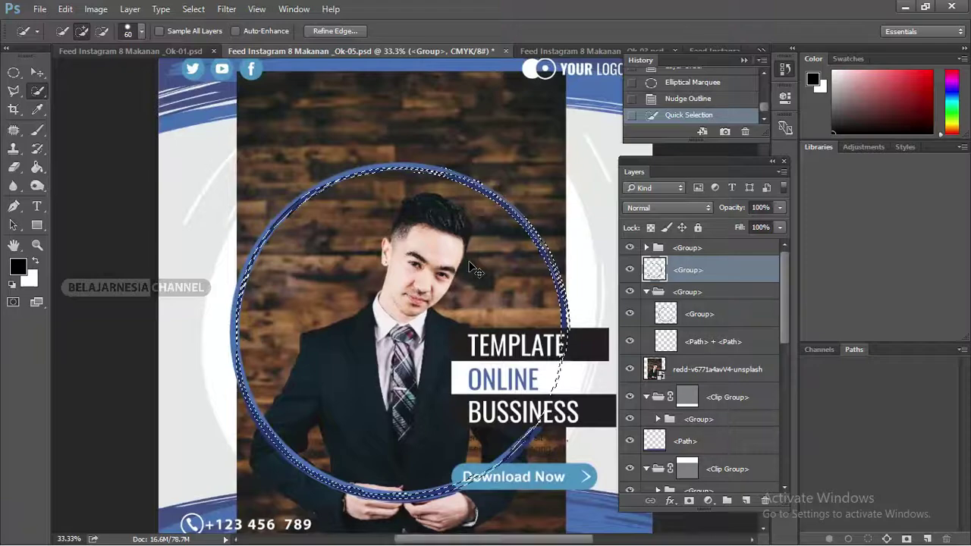
pyautogui.hotkey('ctrl', '+')
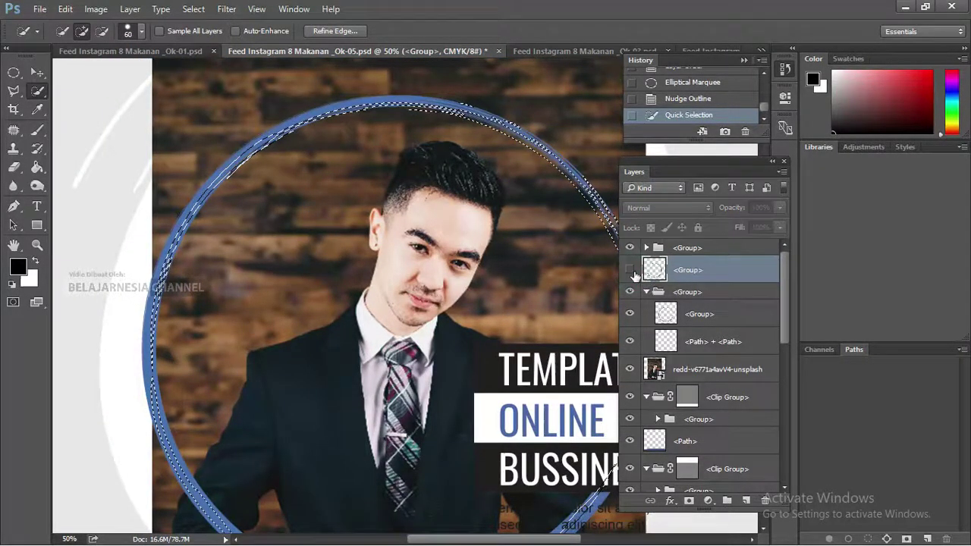
pyautogui.click(646, 273)
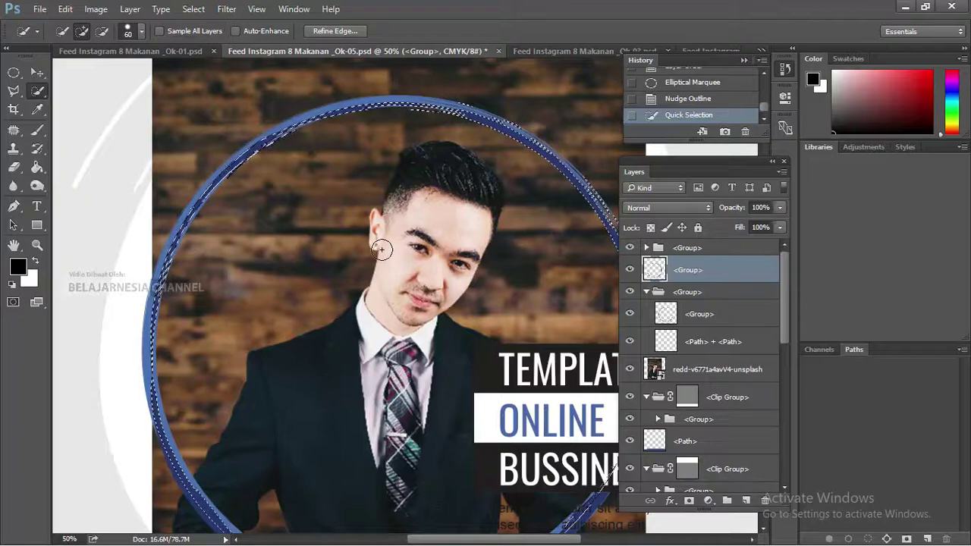
pyautogui.hotkey('ctrl', '-')
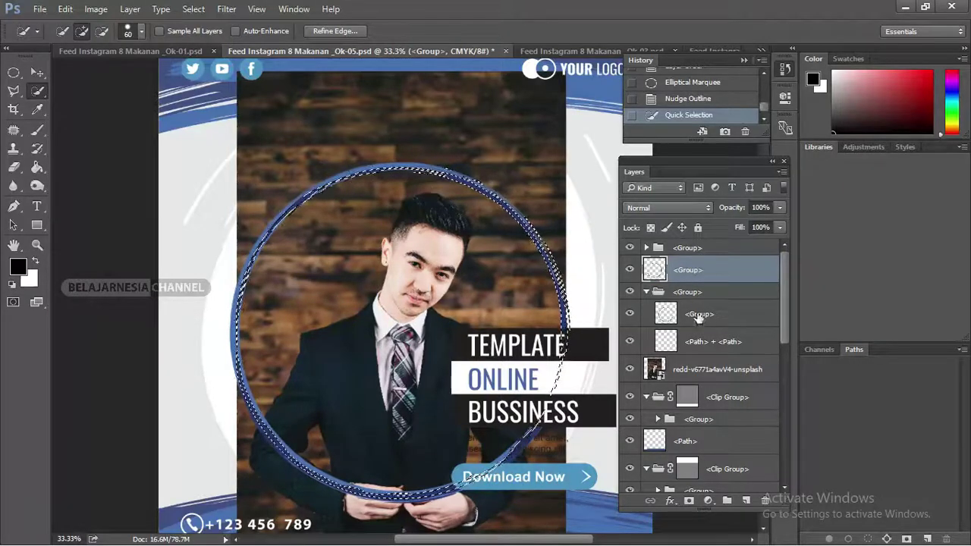
# Step: Target the nested Group layer and brush the rest of the blue ring into the selection
pyautogui.click(666, 314)
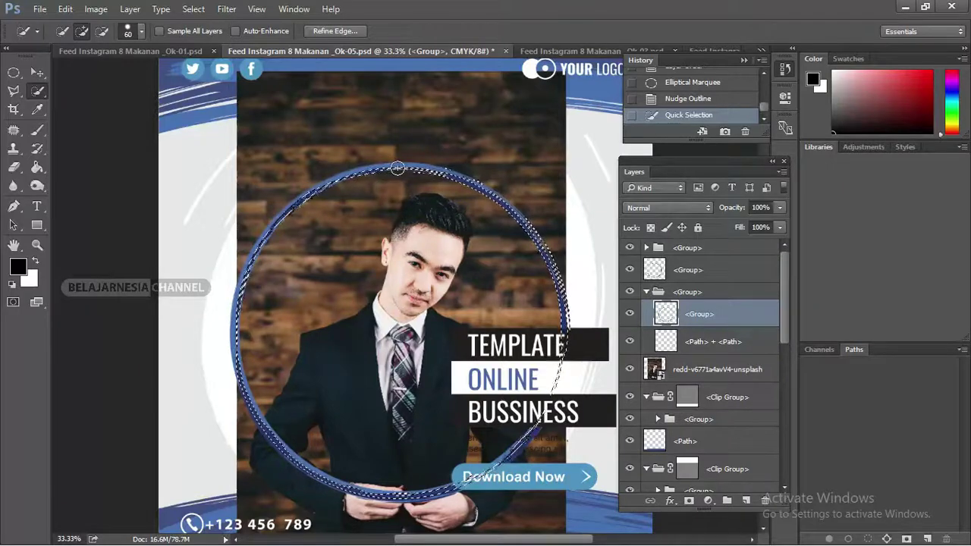
pyautogui.press('z')
pyautogui.click(429, 182)
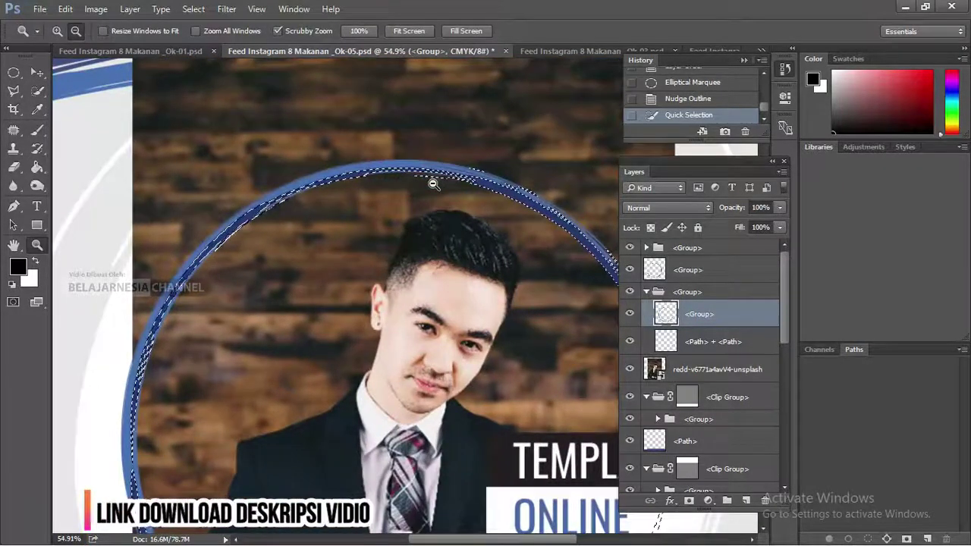
pyautogui.press('w')
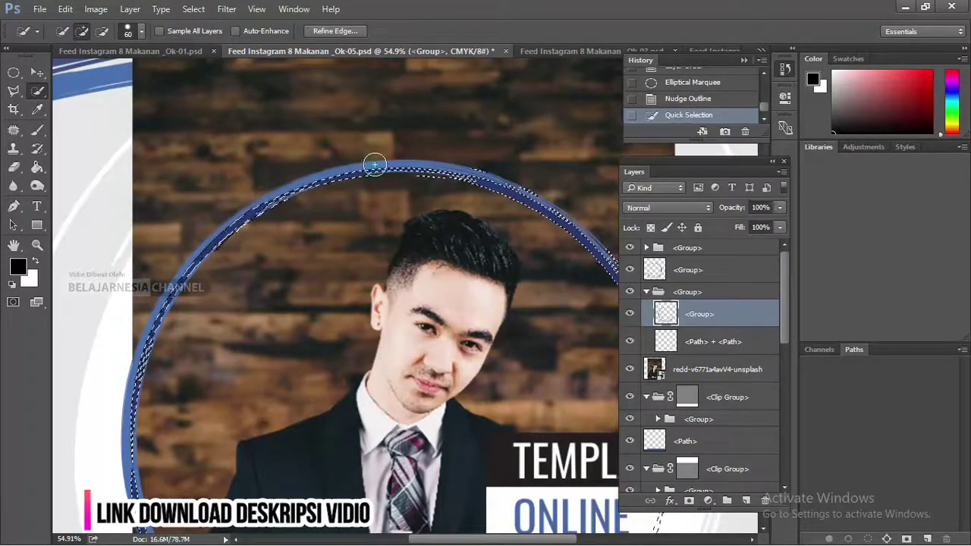
pyautogui.moveTo(372, 163)
pyautogui.mouseDown()
pyautogui.moveTo(346, 162)
pyautogui.moveTo(265, 199)
pyautogui.moveTo(236, 227)
pyautogui.mouseUp()
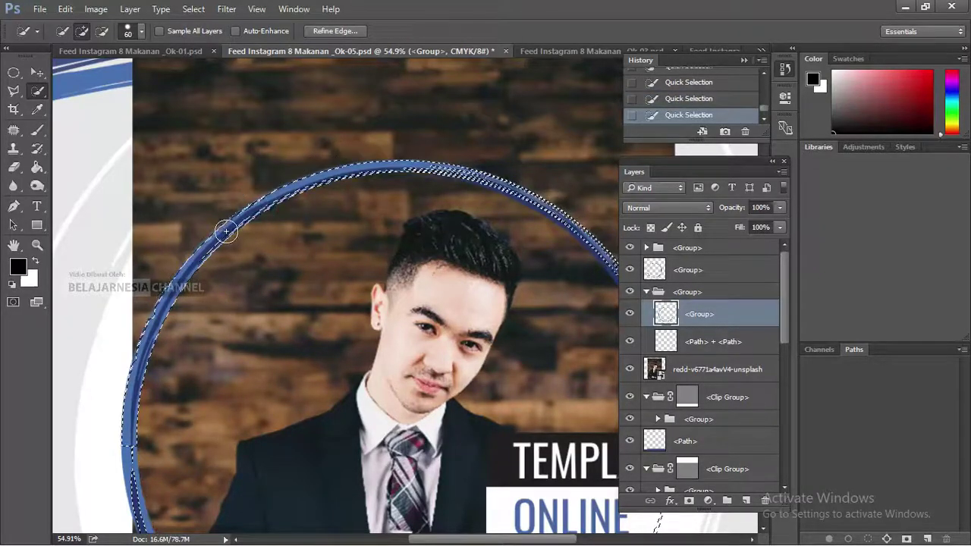
pyautogui.hotkey('ctrl', '-')
pyautogui.hotkey('ctrl', '-')
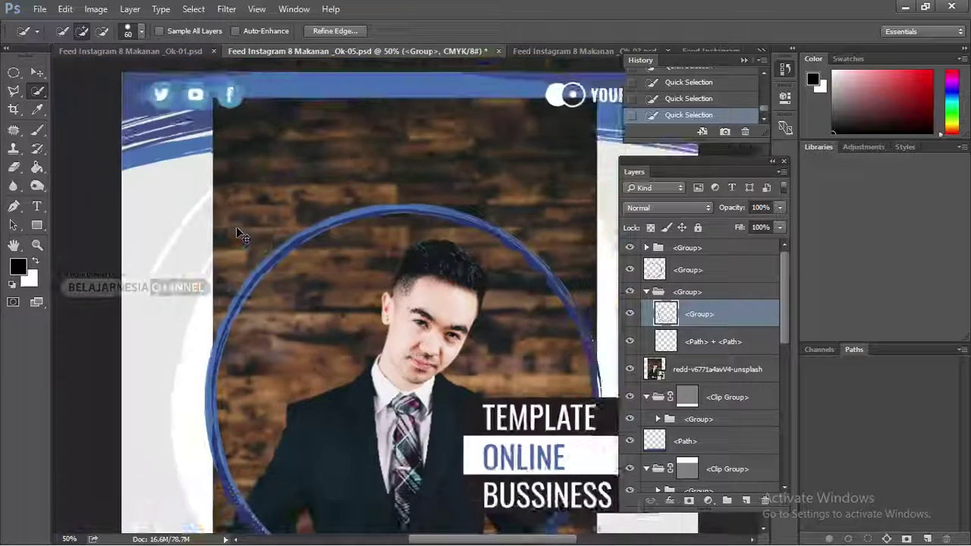
pyautogui.scroll(-3, 259, 236)
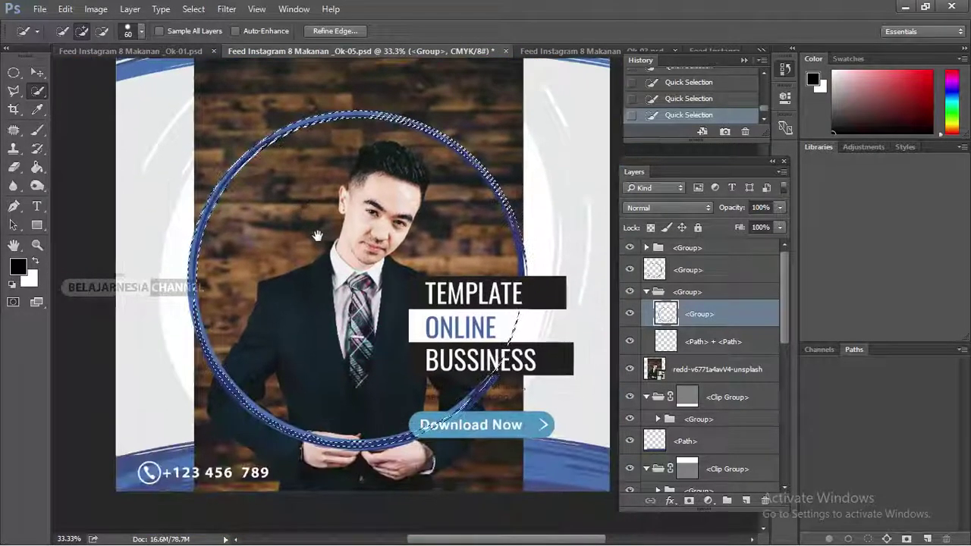
pyautogui.moveTo(192, 305); pyautogui.dragTo(429, 429)
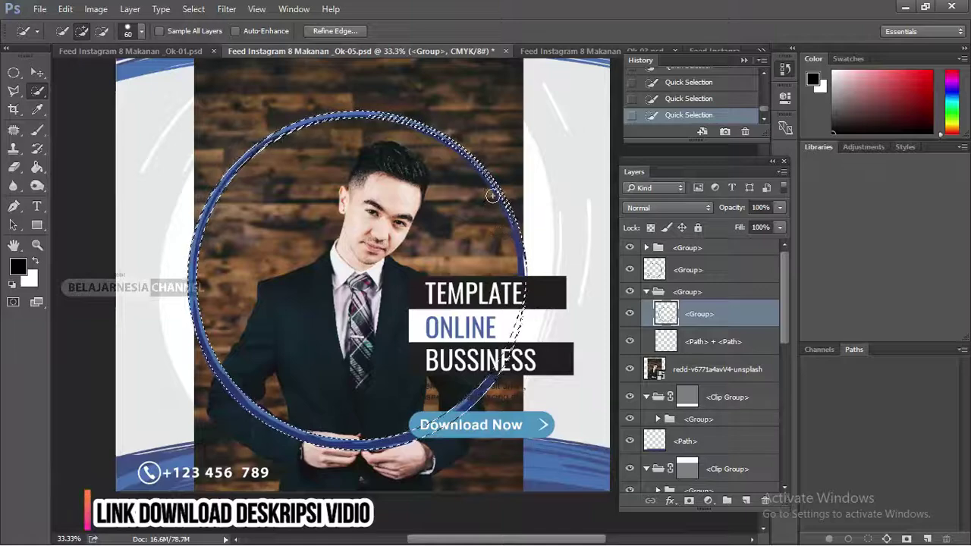
pyautogui.click(508, 231)
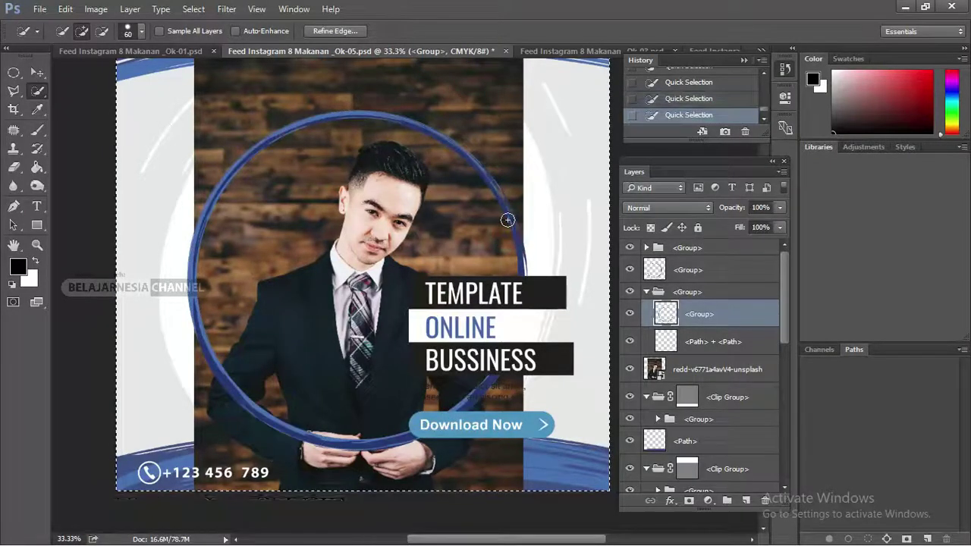
pyautogui.click(506, 221)
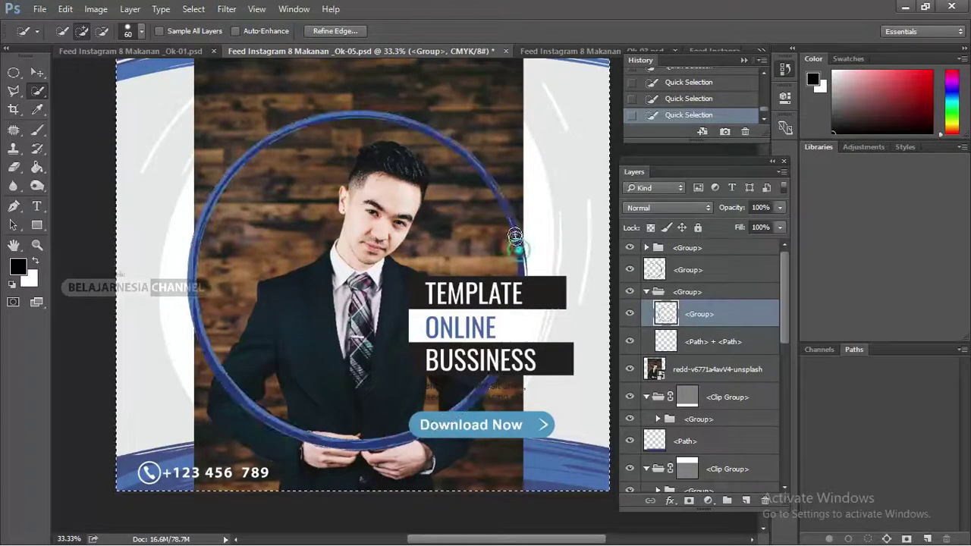
pyautogui.moveTo(495, 189); pyautogui.dragTo(368, 137)
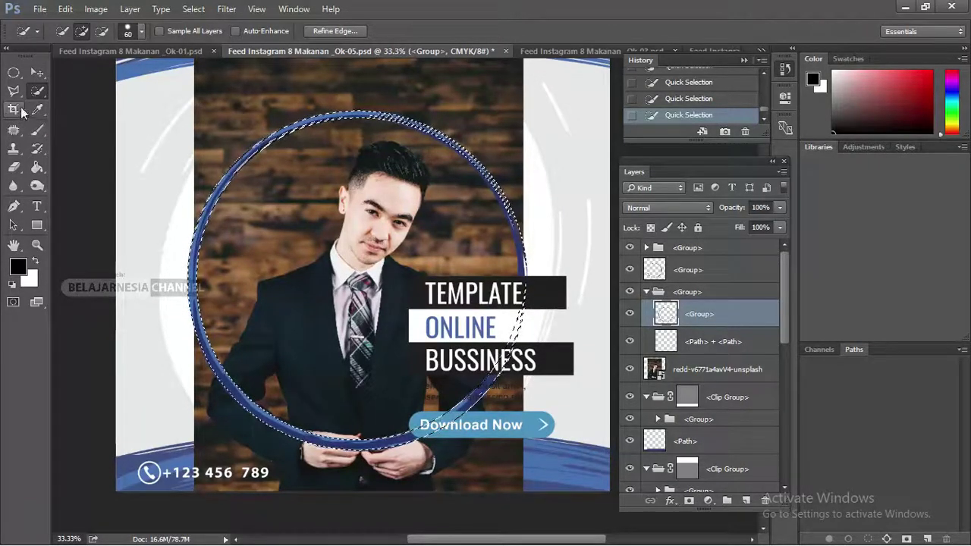
# Step: Add an elliptical marquee circle filling the ring's interior, then zoom in to check its edge
pyautogui.click(13, 72)
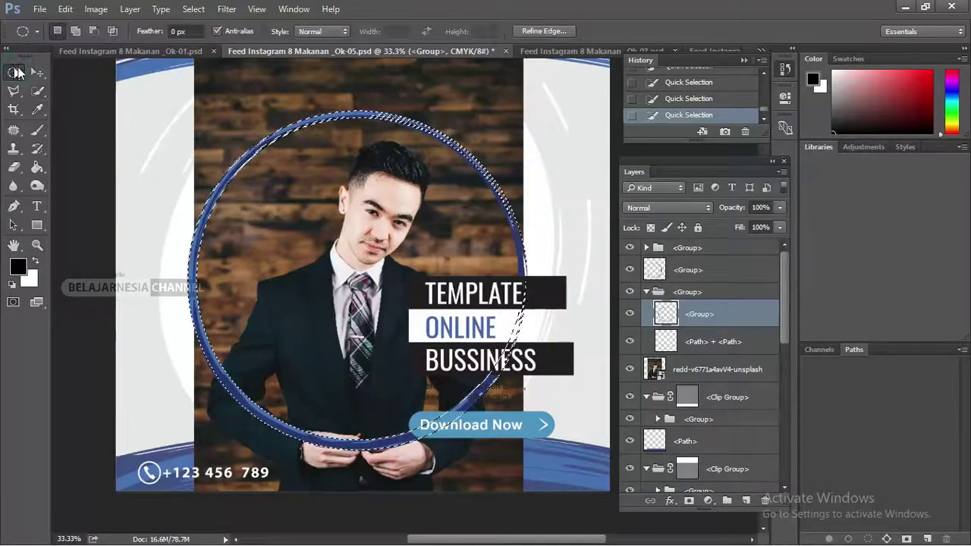
pyautogui.click(75, 32)
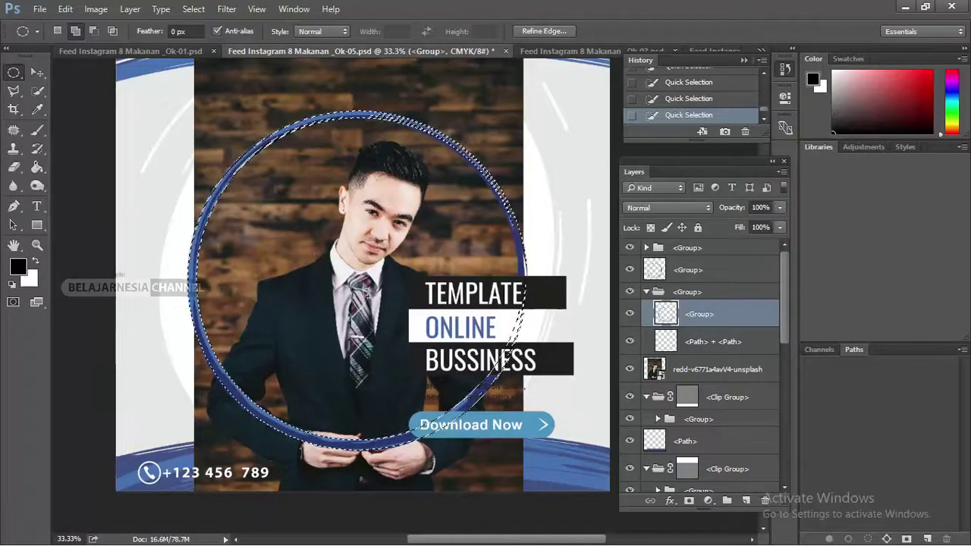
pyautogui.moveTo(363, 283); pyautogui.dragTo(417, 345)
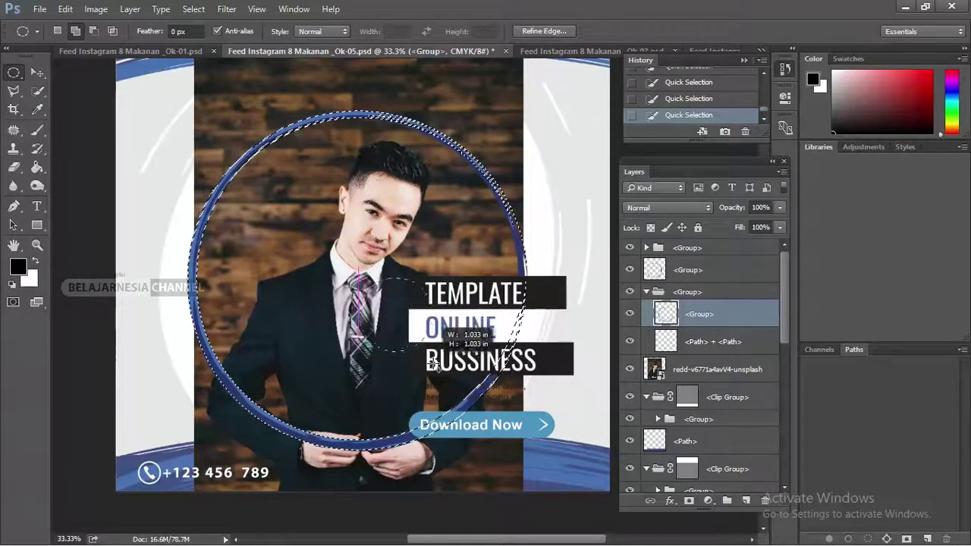
pyautogui.moveTo(417, 346); pyautogui.dragTo(521, 475)
pyautogui.press('z')
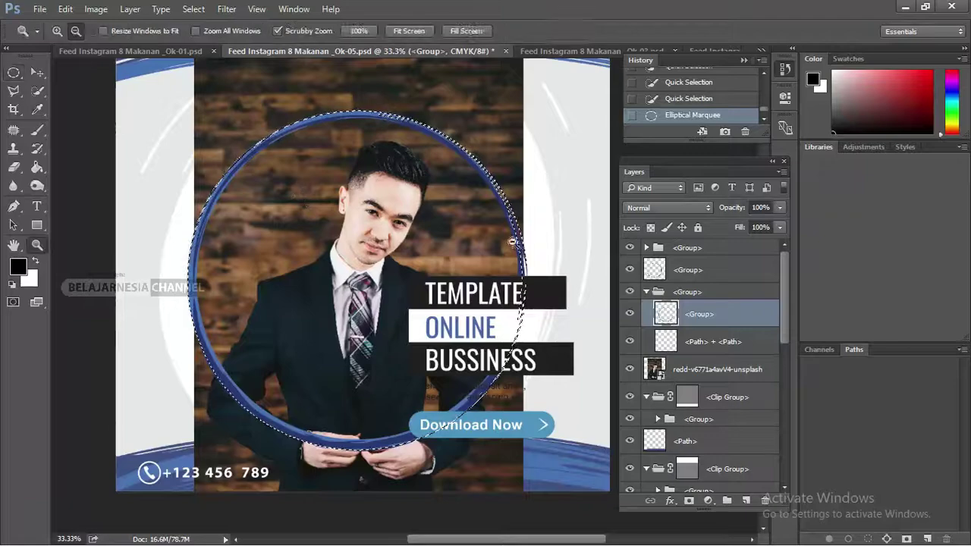
pyautogui.moveTo(466, 170)
pyautogui.mouseDown()
pyautogui.moveTo(558, 272)
pyautogui.moveTo(478, 219)
pyautogui.mouseUp()
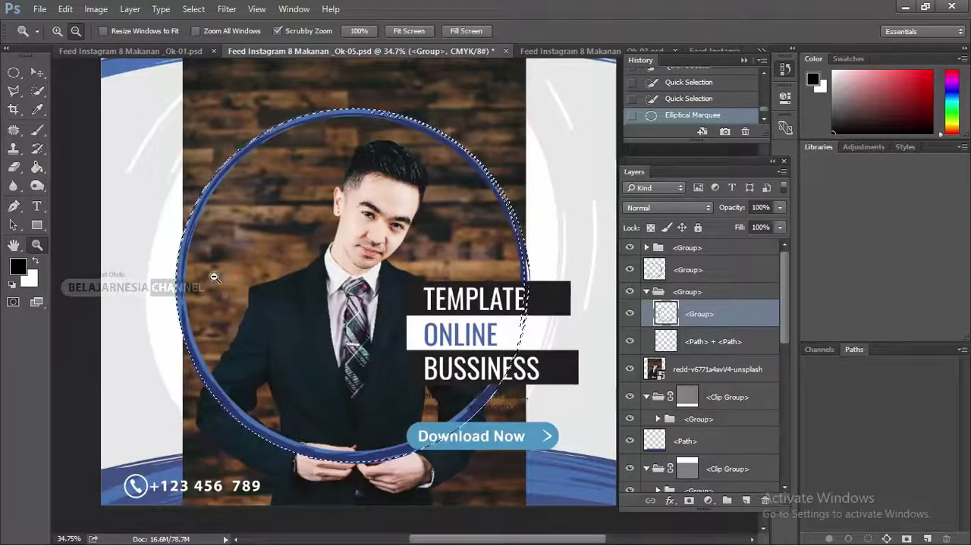
pyautogui.scroll(3, 203, 260)
pyautogui.scroll(-4, 213, 258)
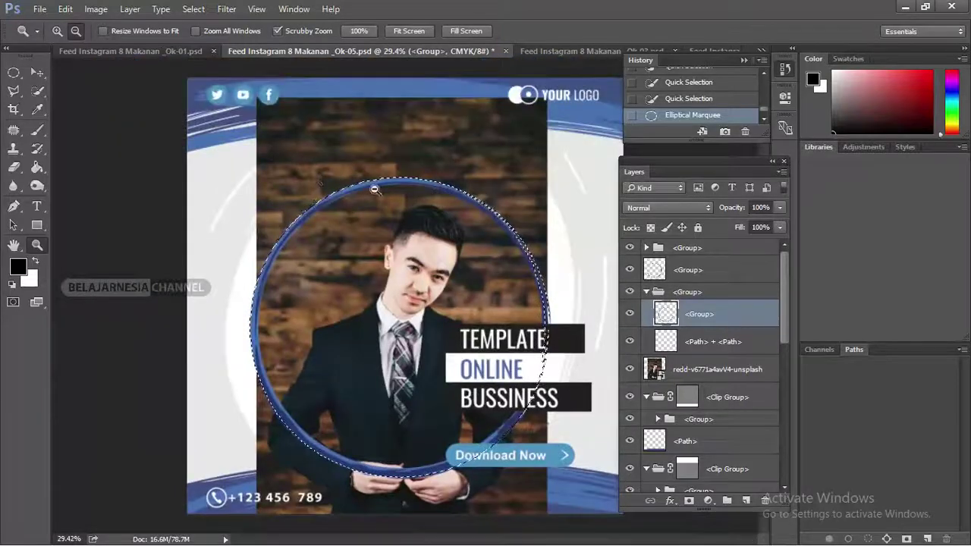
# Step: Give the redd-unsplash photo layer a circular layer mask and hide both ring Group layers
pyautogui.click(686, 370)
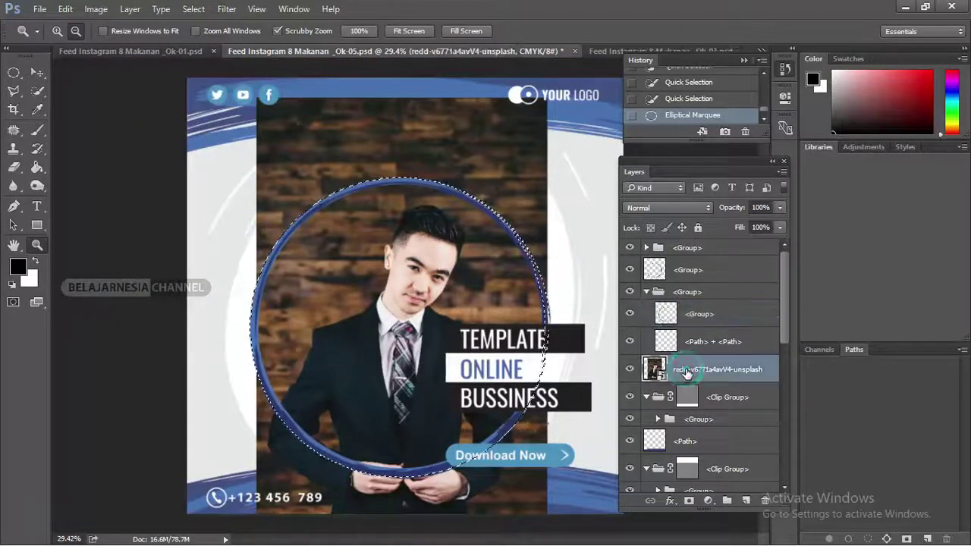
pyautogui.click(688, 501)
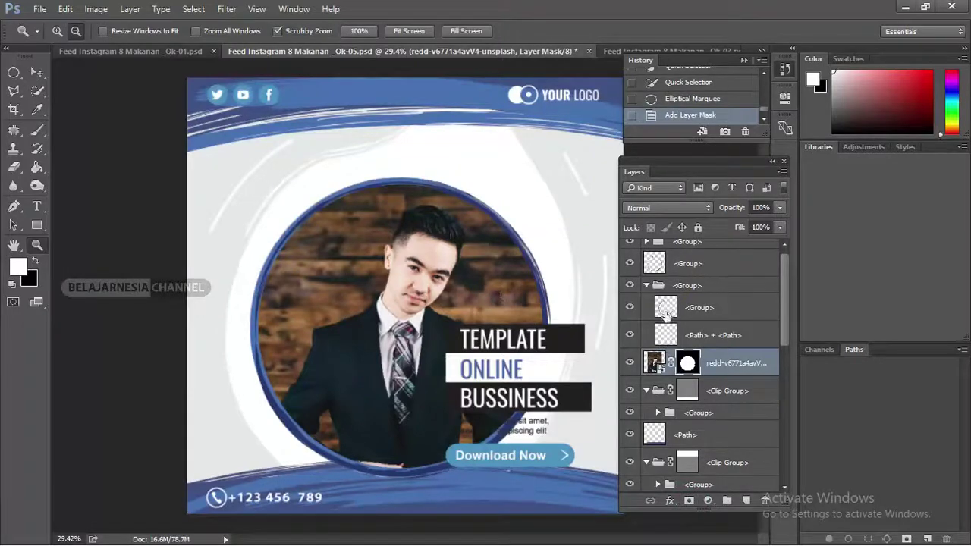
pyautogui.click(629, 264)
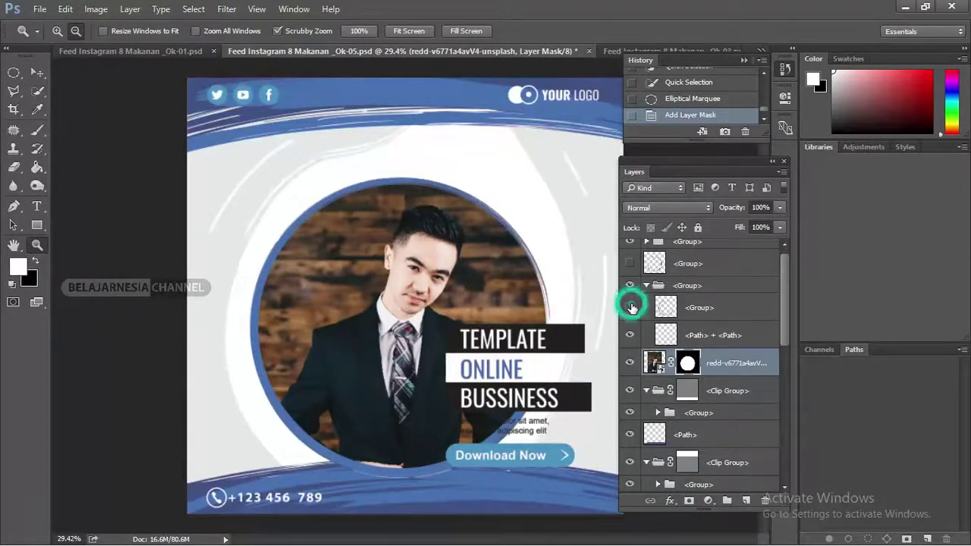
pyautogui.click(631, 306)
pyautogui.click(549, 277)
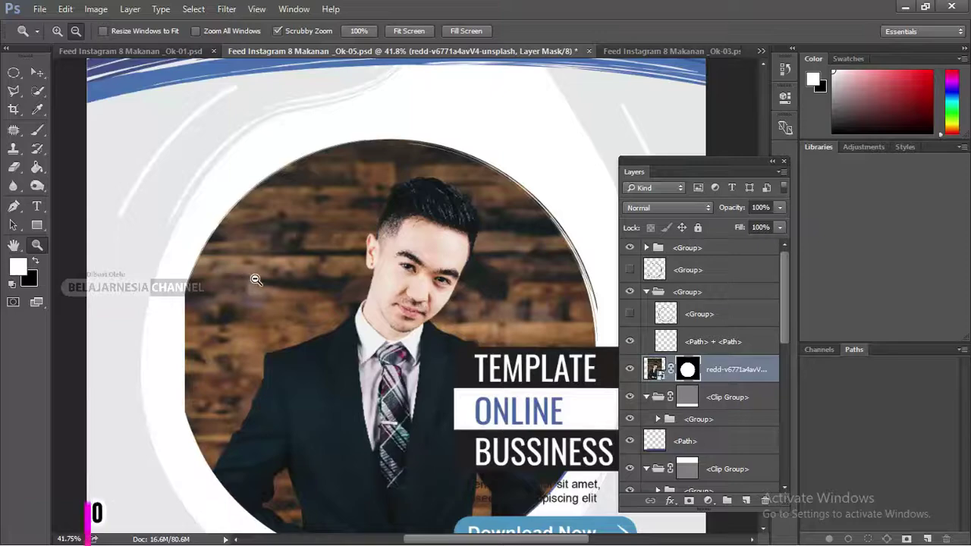
pyautogui.click(498, 294)
pyautogui.moveTo(541, 247); pyautogui.dragTo(503, 271)
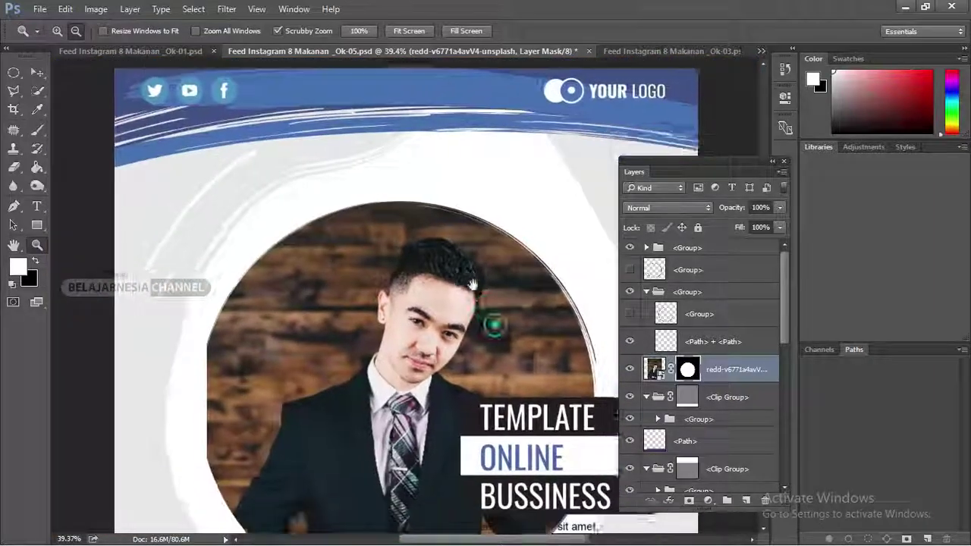
pyautogui.scroll(-5, 493, 325)
pyautogui.moveTo(504, 376); pyautogui.dragTo(413, 364)
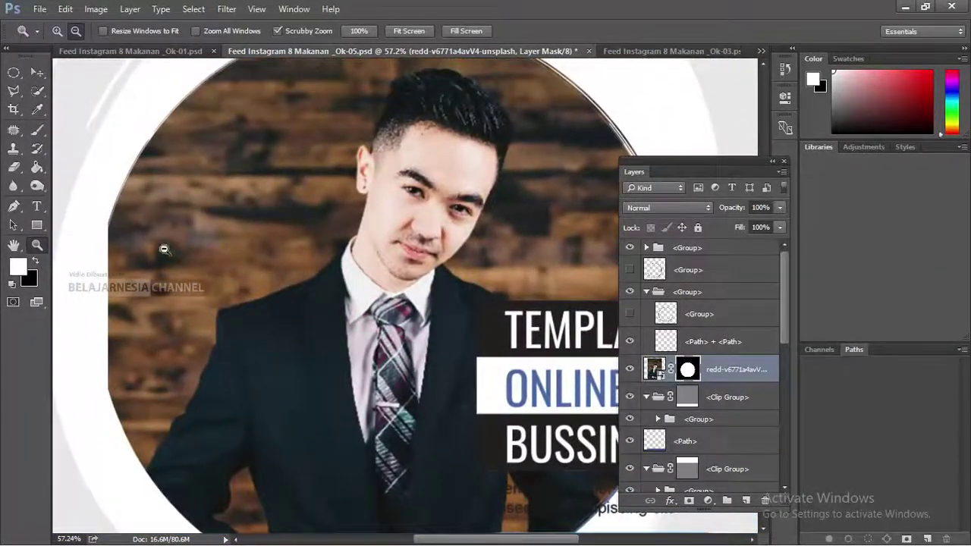
pyautogui.moveTo(132, 227); pyautogui.dragTo(174, 235)
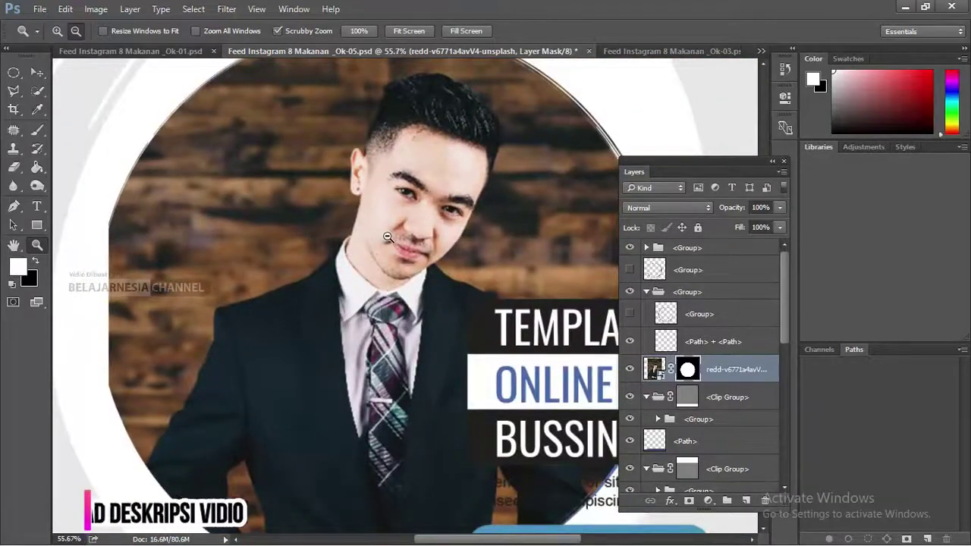
pyautogui.moveTo(389, 238); pyautogui.dragTo(377, 210)
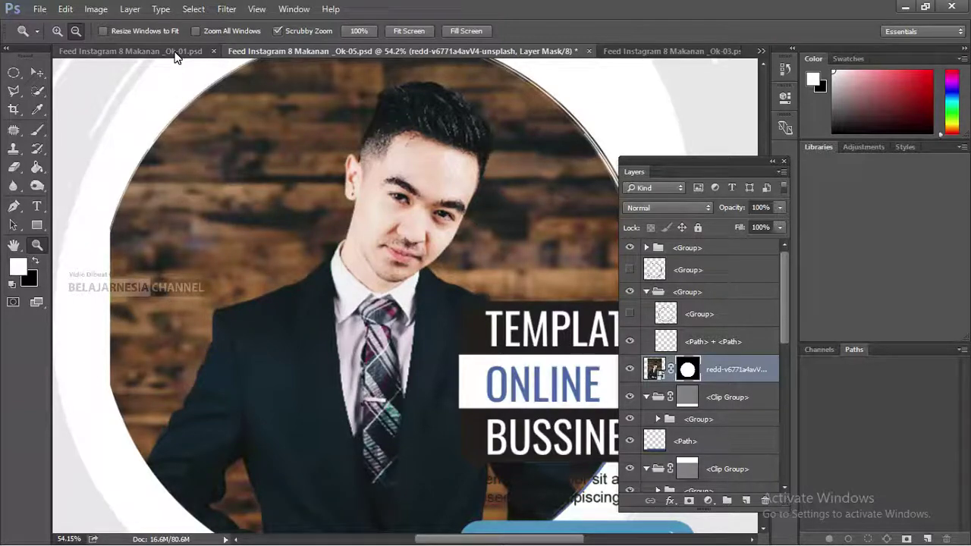
pyautogui.hotkey('ctrl', '-')
pyautogui.hotkey('ctrl', '-')
pyautogui.hotkey('ctrl', '-')
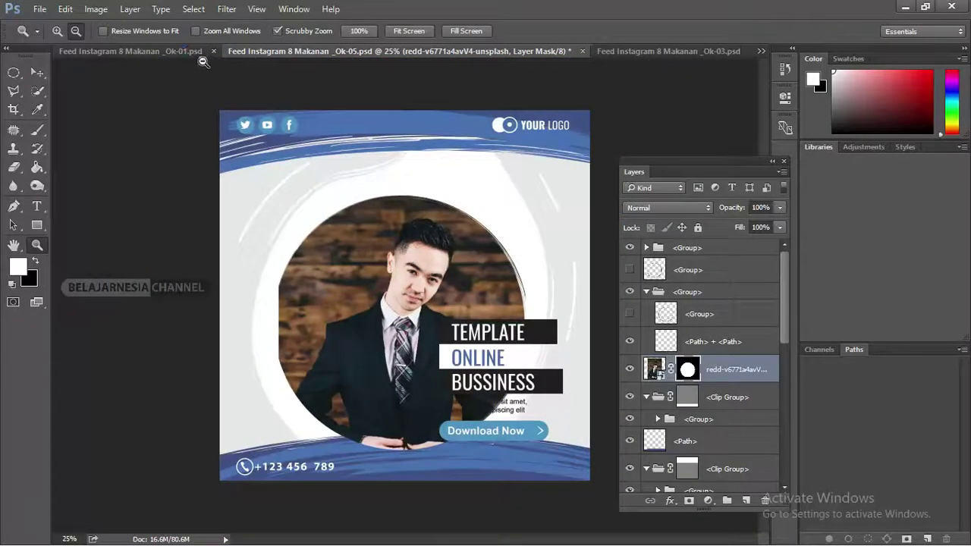
pyautogui.click(180, 51)
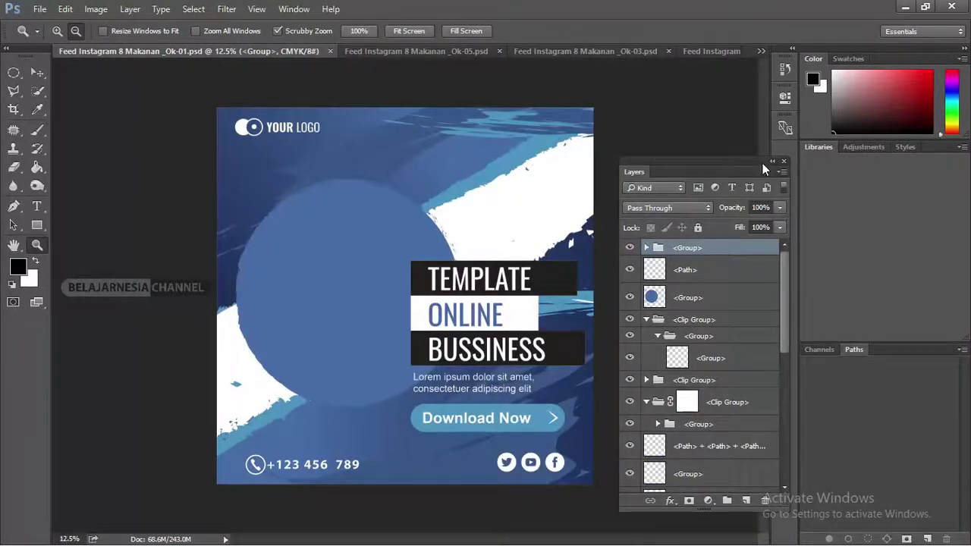
pyautogui.moveTo(766, 161); pyautogui.dragTo(753, 167)
pyautogui.click(628, 57)
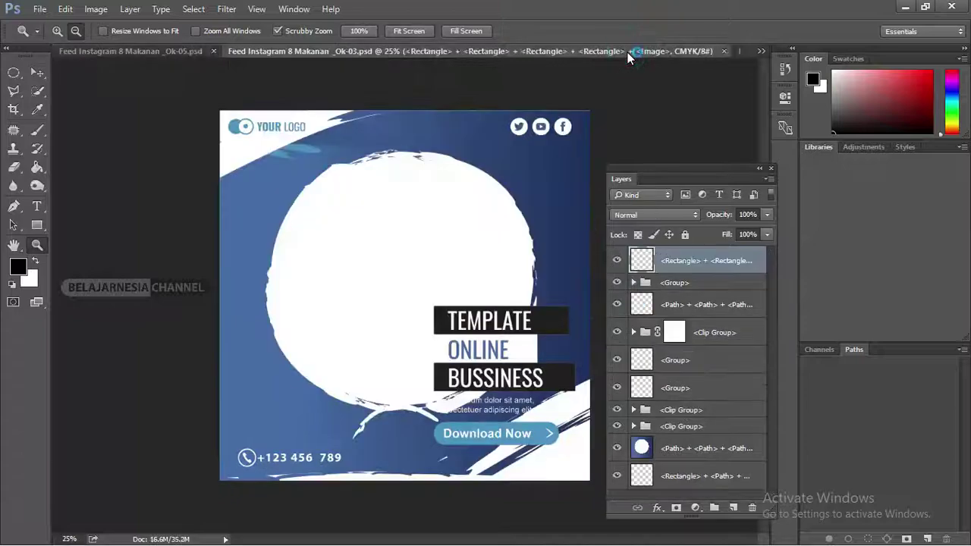
pyautogui.click(760, 52)
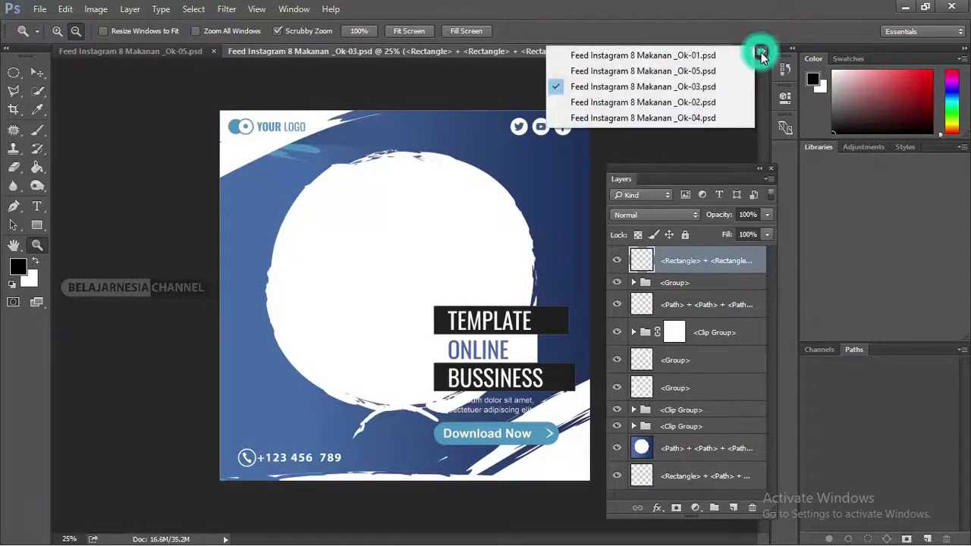
pyautogui.click(704, 74)
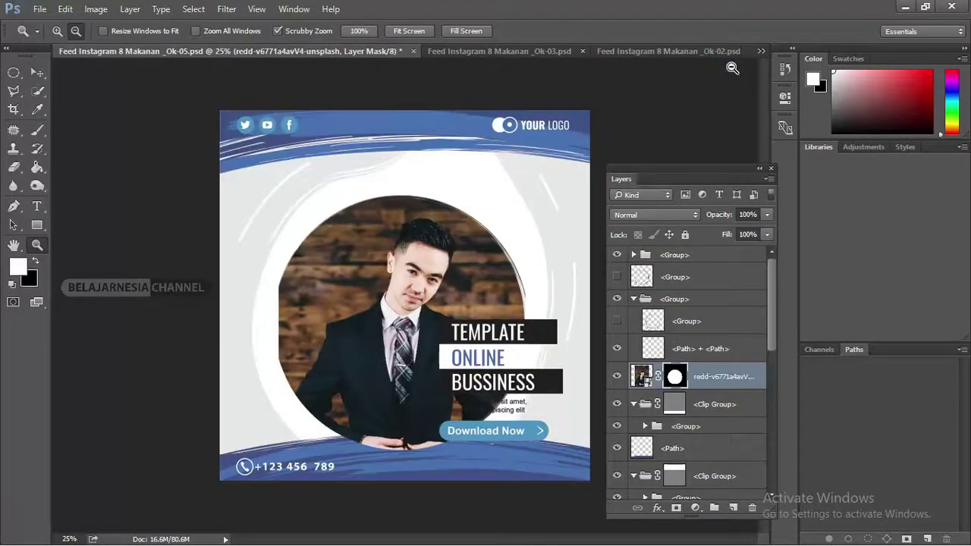
pyautogui.moveTo(724, 170); pyautogui.dragTo(695, 148)
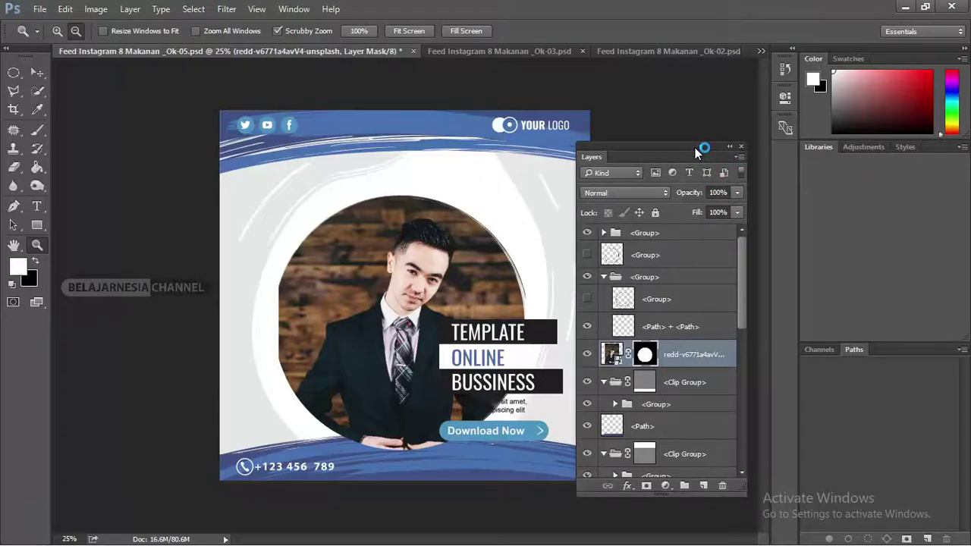